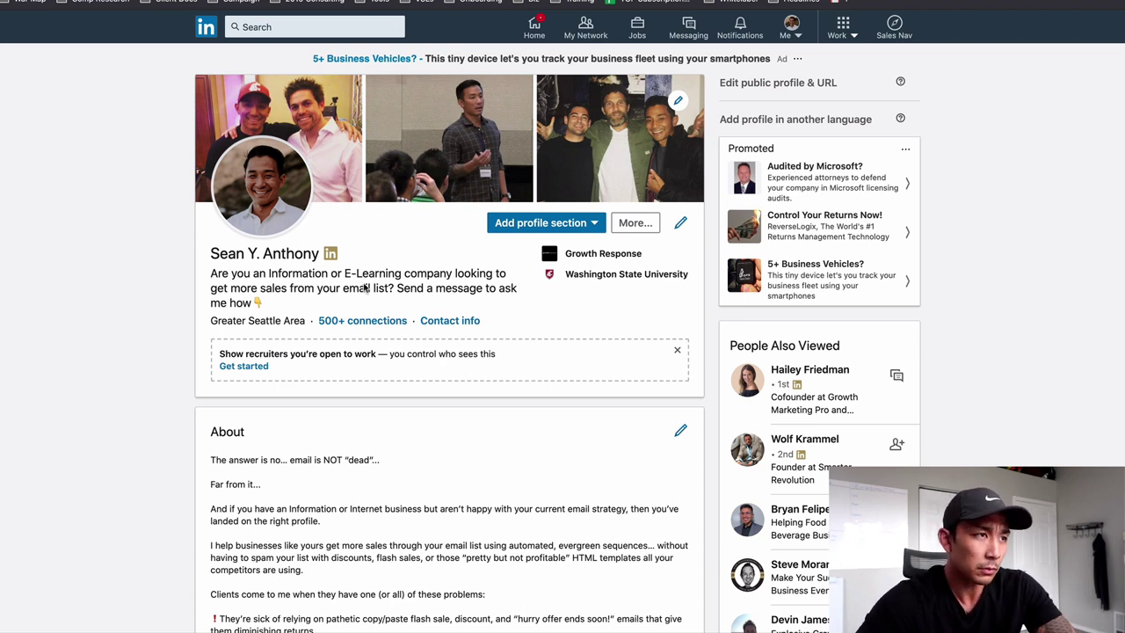
Step: Examine the profile headline, highlighting the audience "Information or E-Learning", the promise "get more sales from your email list", and the full headline
scroll(366, 290, "down", 1)
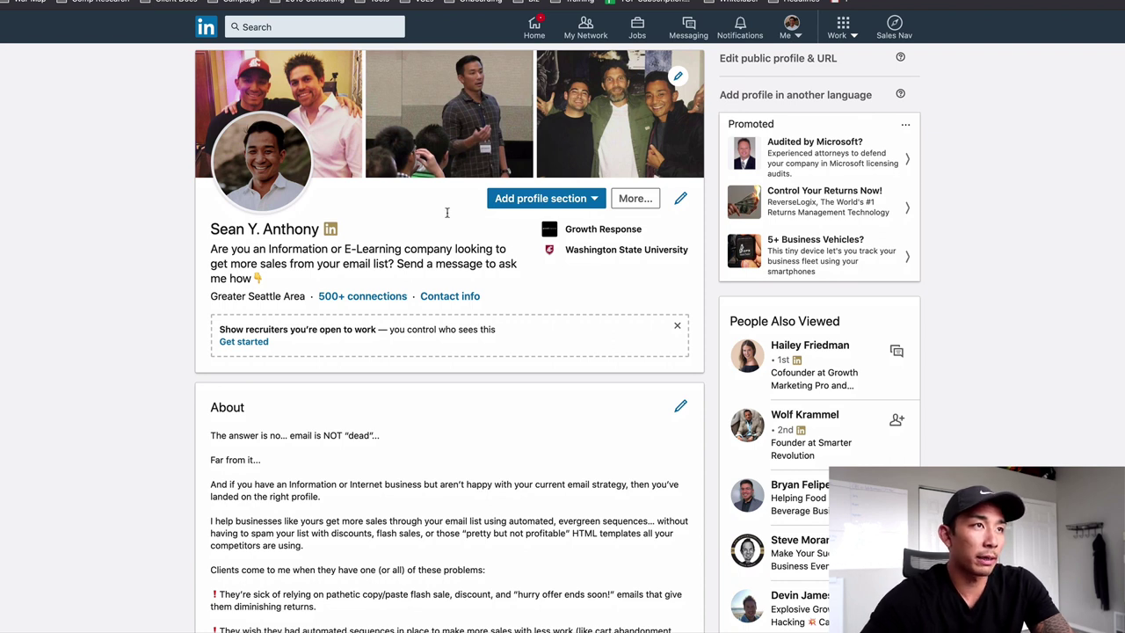
scroll(459, 95, "up", 1)
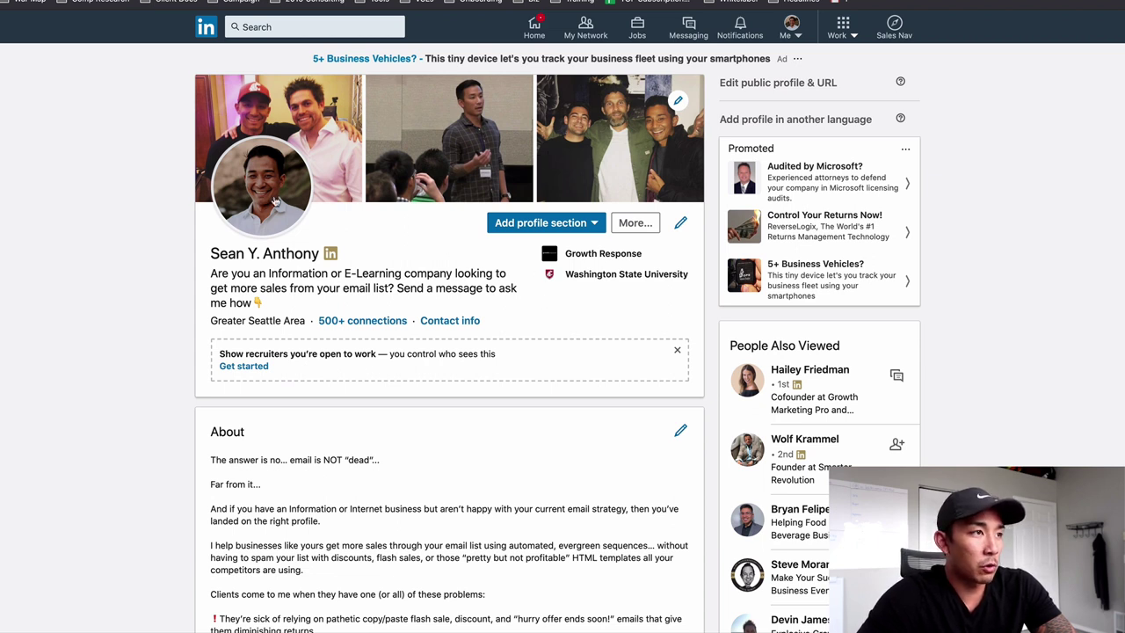
scroll(296, 283, "down", 1)
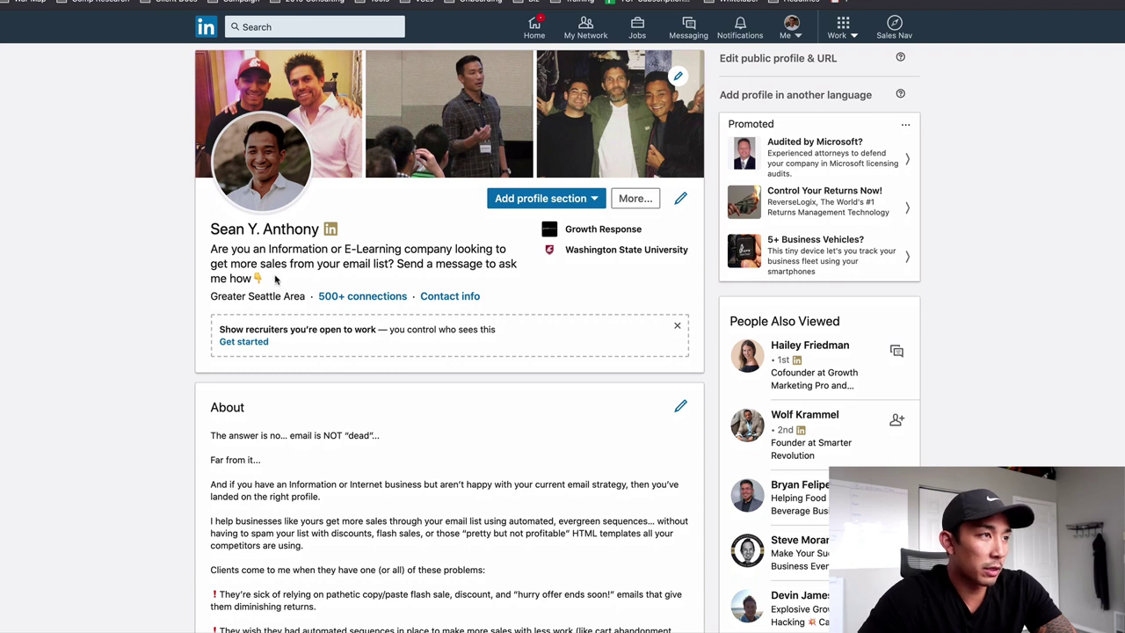
left_click_drag(283, 283, 209, 251)
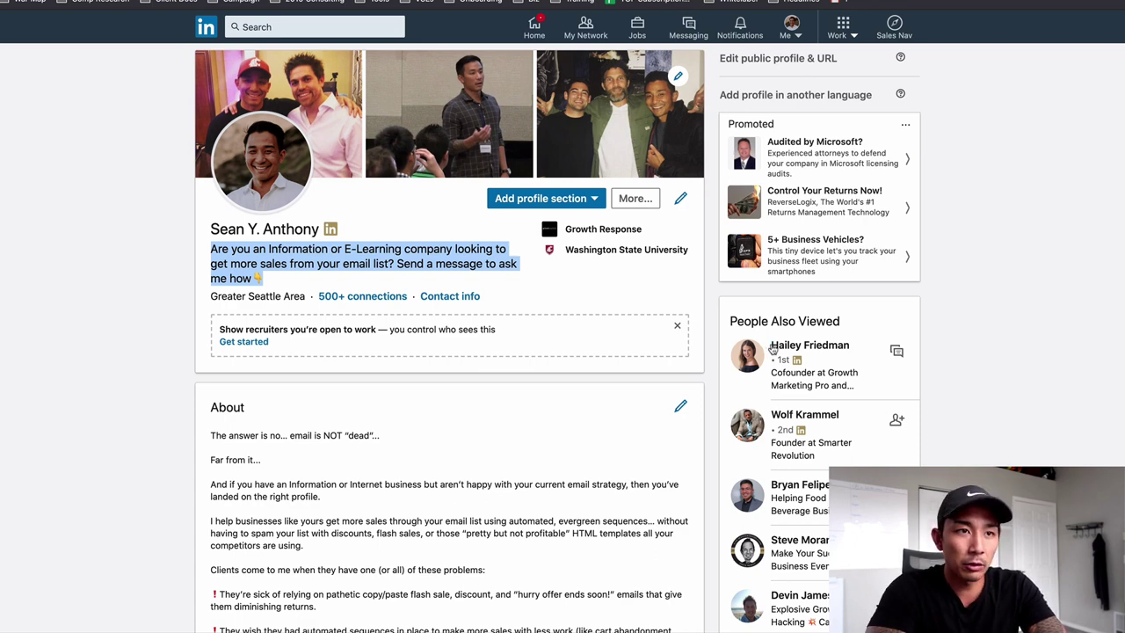
scroll(877, 397, "down", 2)
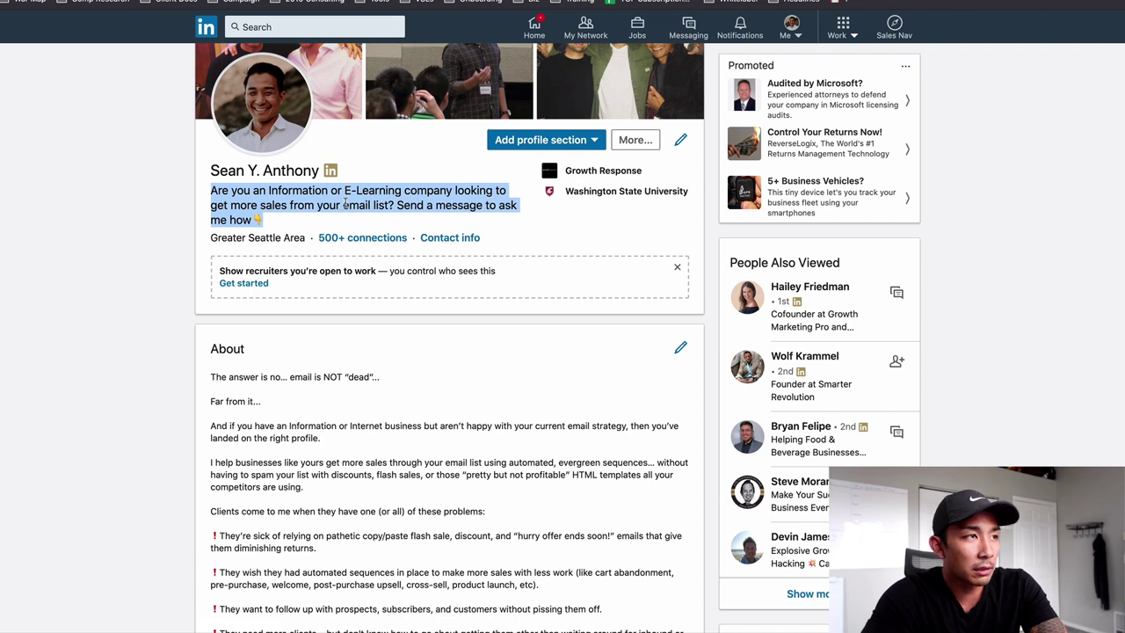
left_click(326, 221)
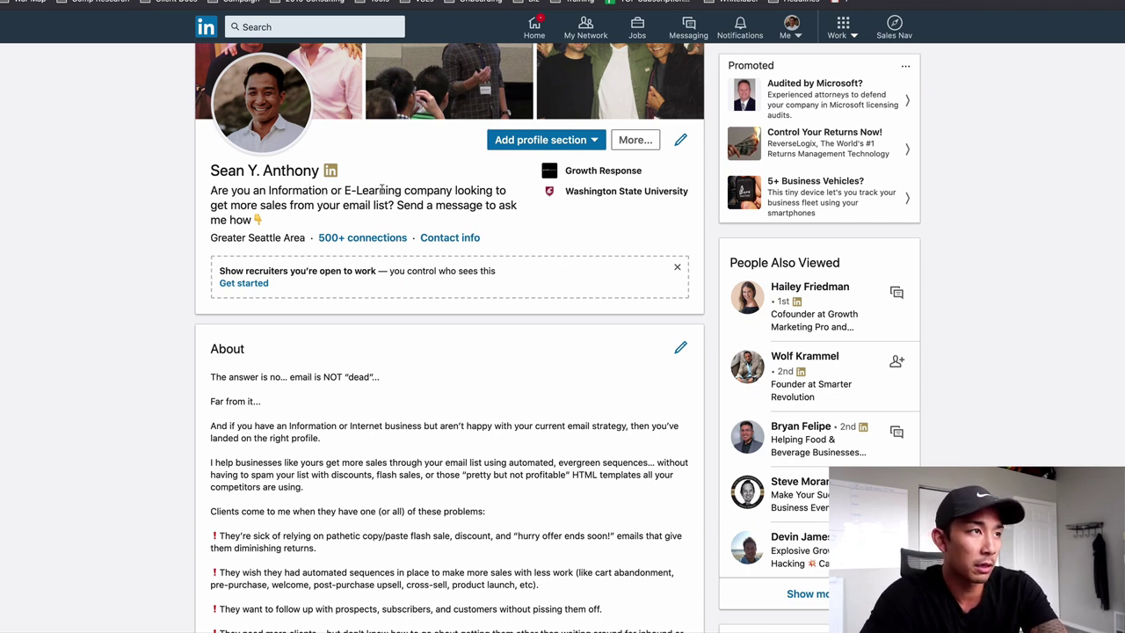
left_click_drag(382, 190, 268, 190)
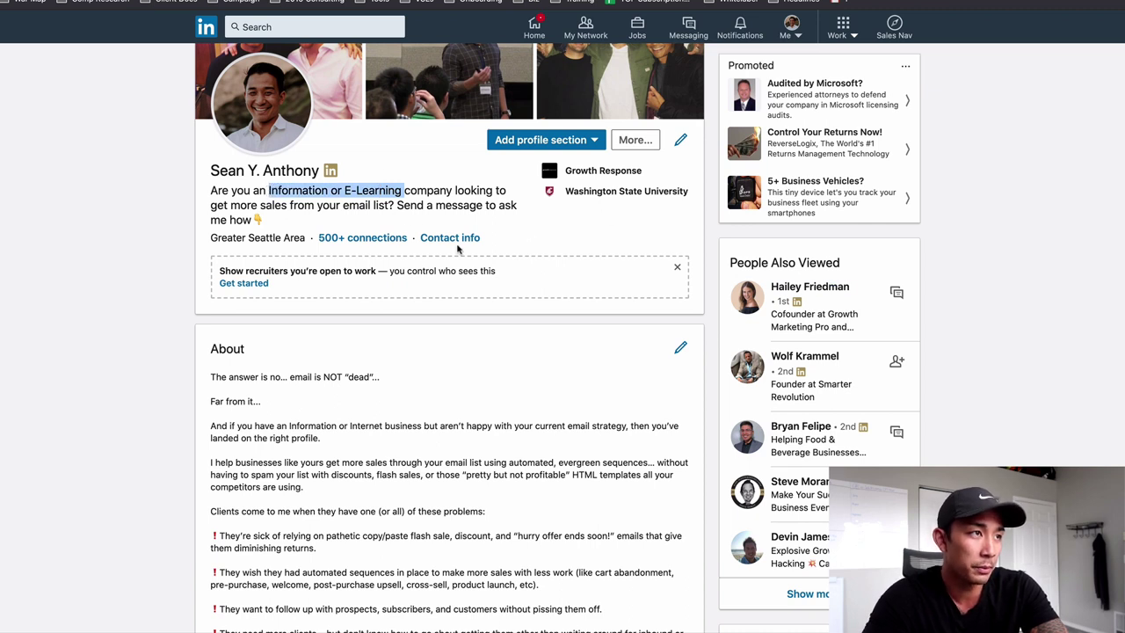
left_click_drag(391, 204, 212, 205)
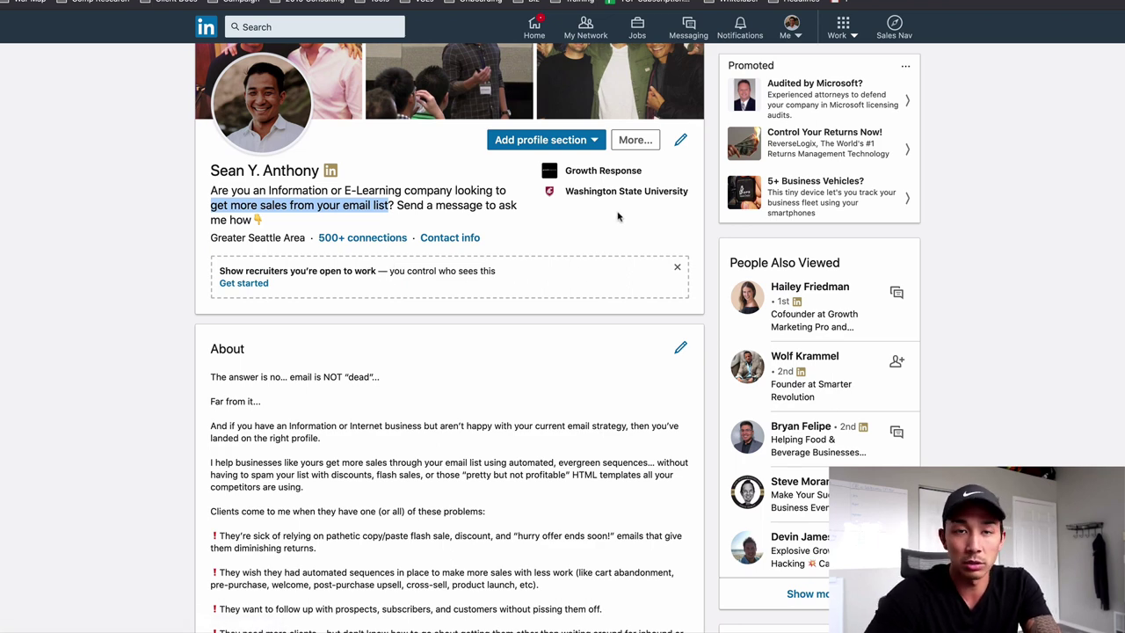
scroll(587, 308, "down", 1)
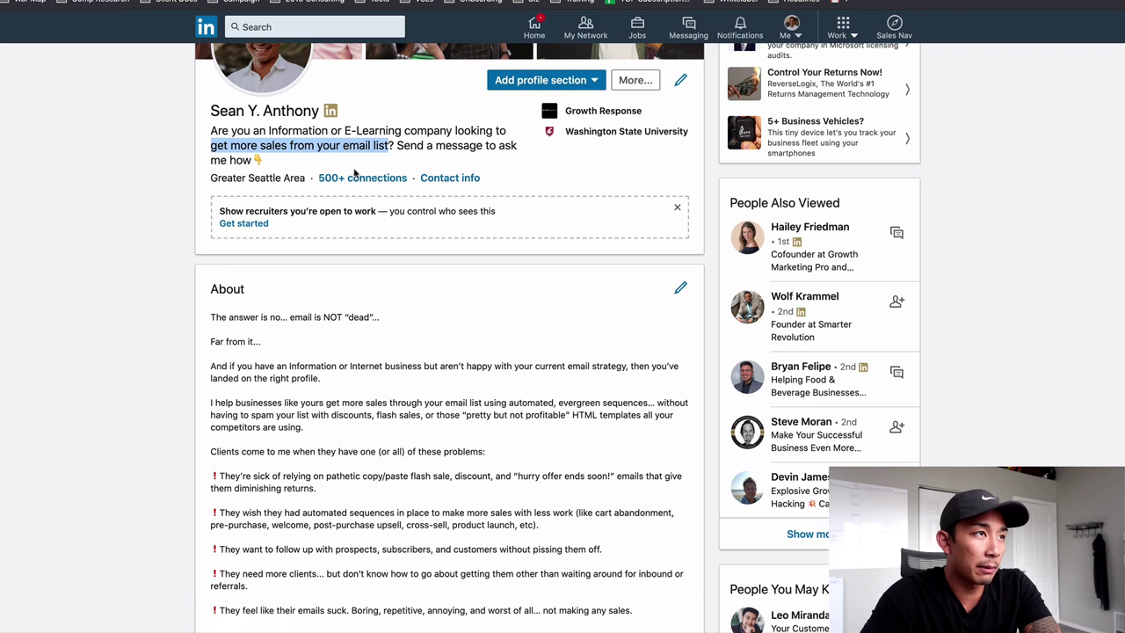
left_click_drag(356, 167, 214, 131)
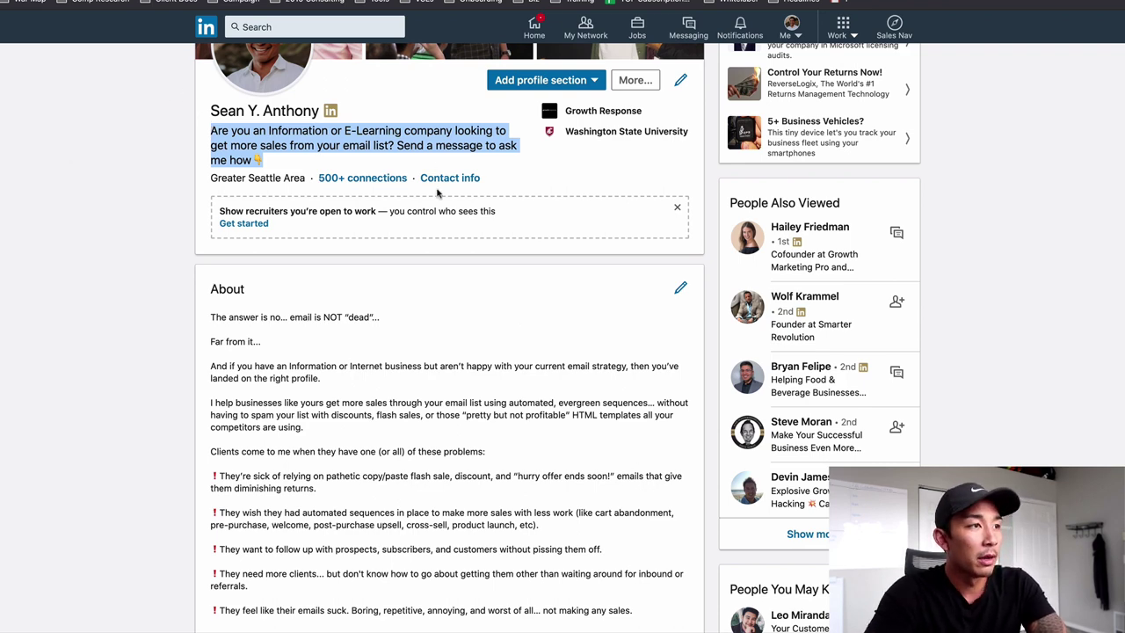
Step: Examine the opening of the About section, highlighting its heading and the paragraphs from "The answer is no" to the "I help businesses" statement
double_click(230, 288)
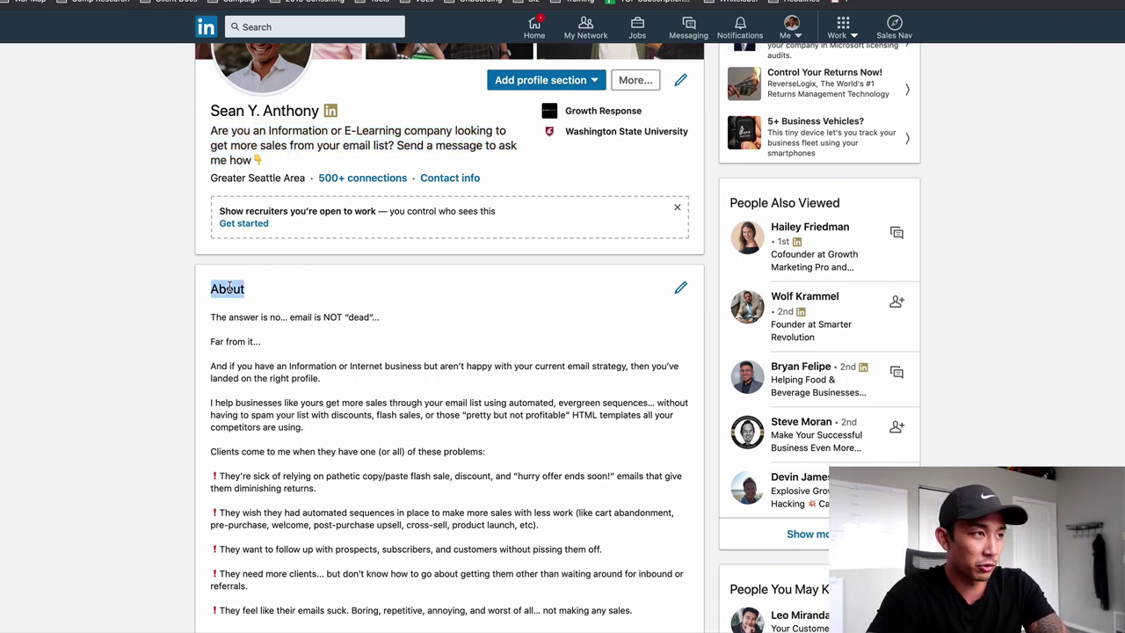
scroll(272, 320, "down", 5)
scroll(268, 303, "up", 3)
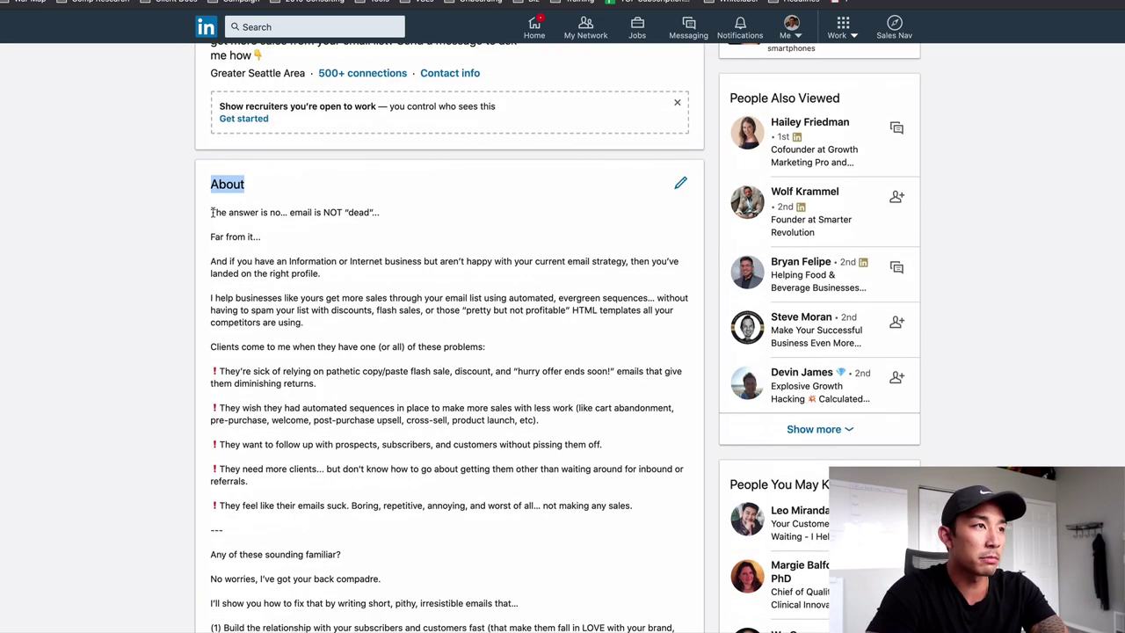
left_click_drag(212, 212, 507, 325)
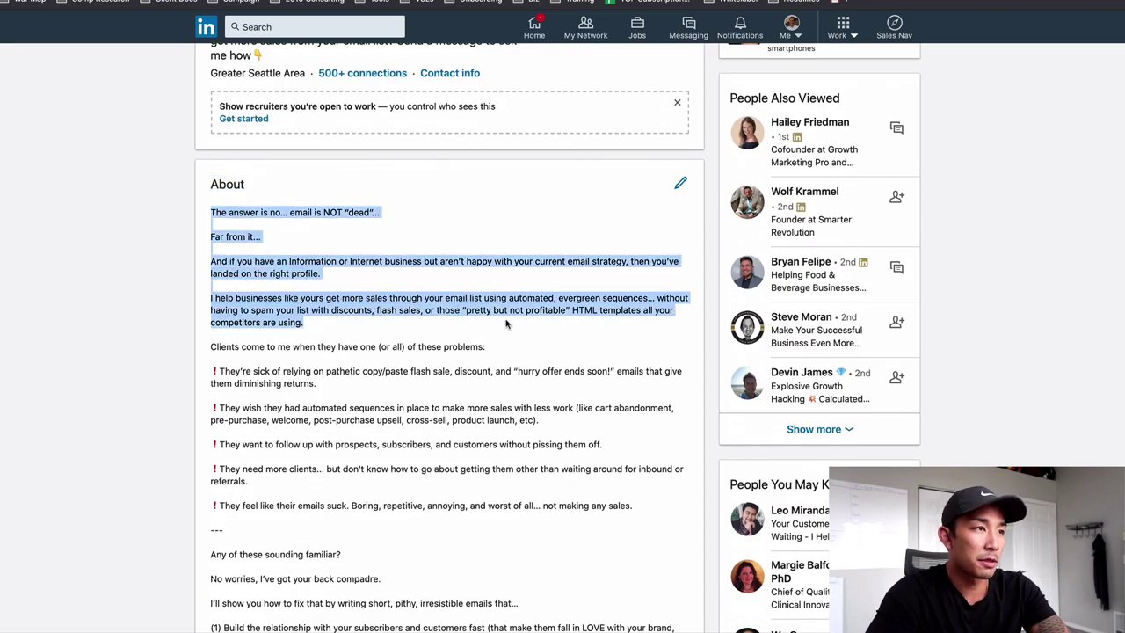
left_click(344, 273)
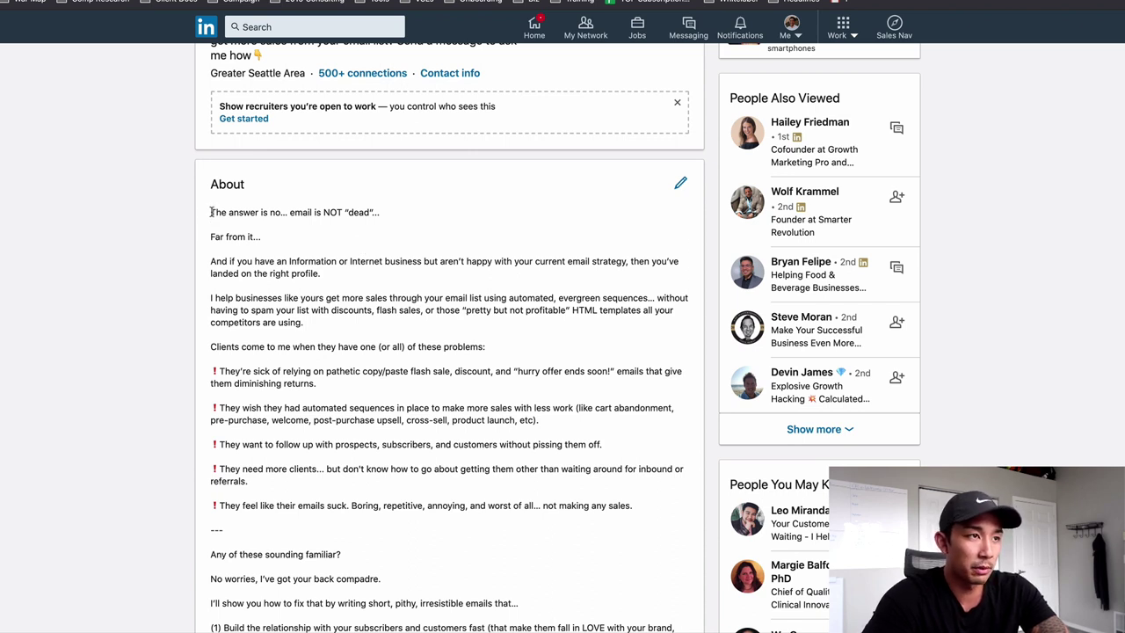
left_click_drag(211, 212, 396, 309)
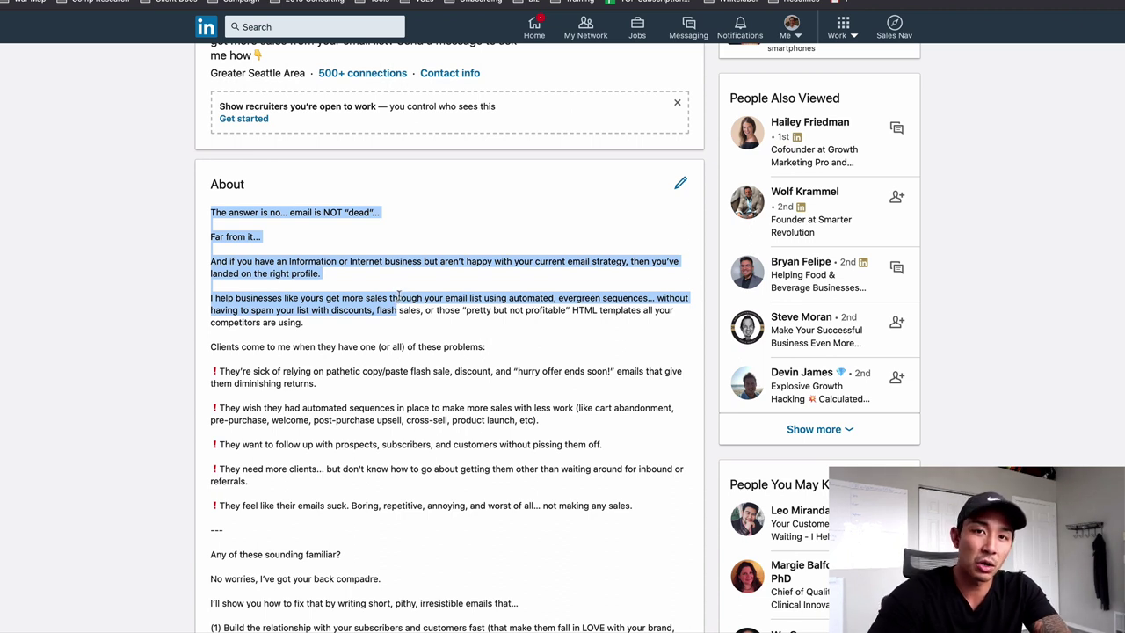
left_click(318, 369)
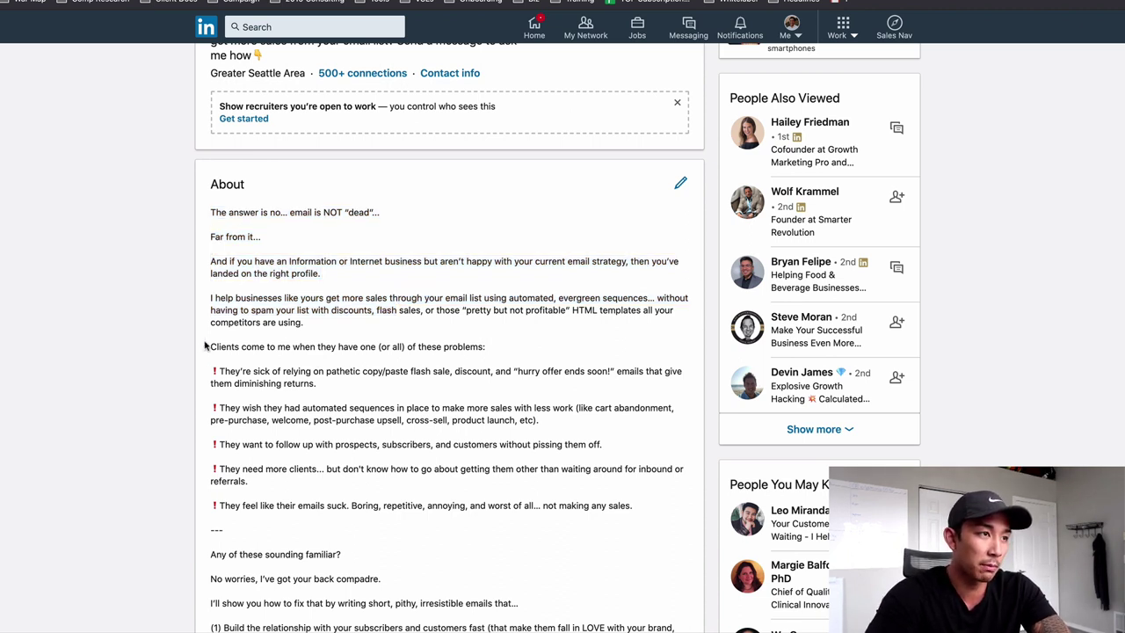
Step: Highlight and read the About section's list of client problems, starting from "Clients come to me when they have one (or all) of these problems"
left_click_drag(210, 346, 635, 509)
scroll(580, 501, "down", 4)
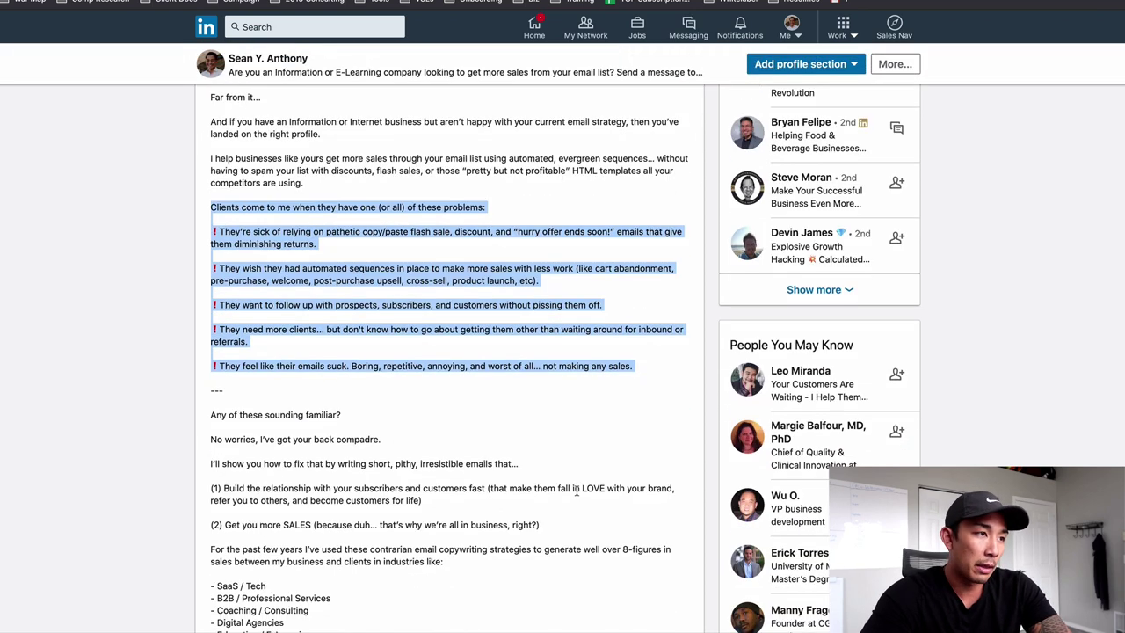
scroll(577, 493, "down", 3)
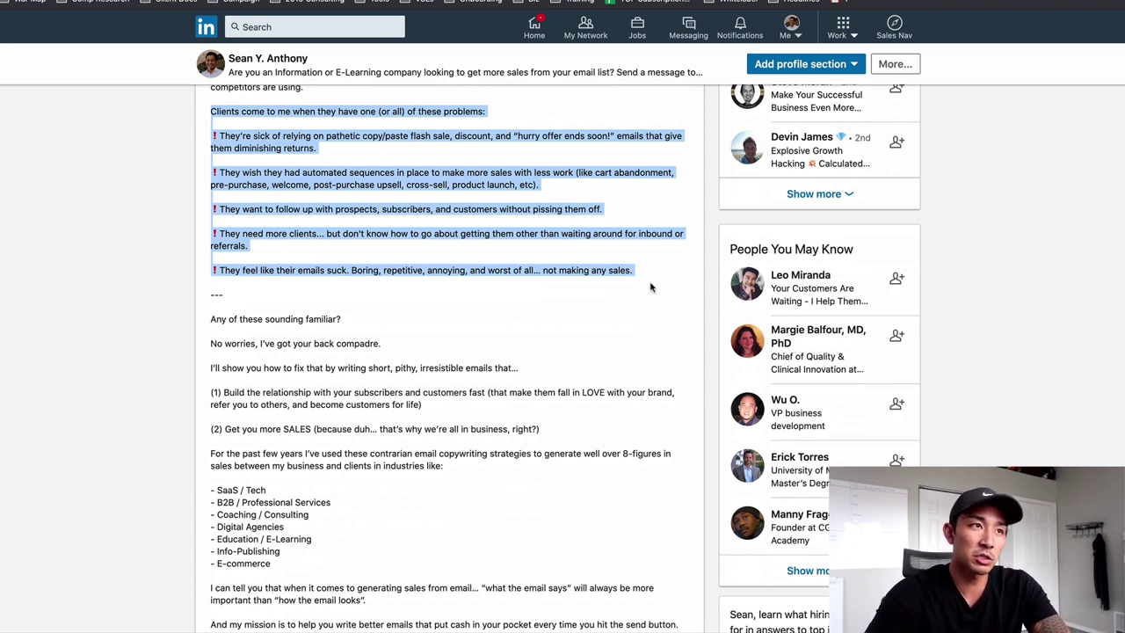
scroll(563, 258, "up", 1)
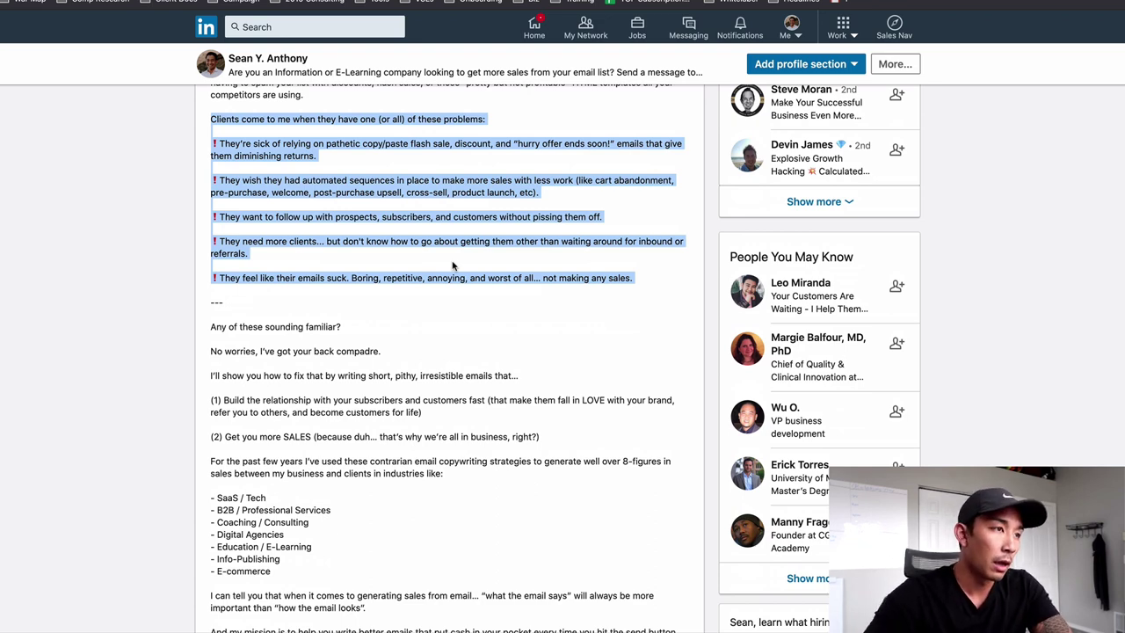
scroll(452, 265, "down", 5)
scroll(283, 283, "up", 6)
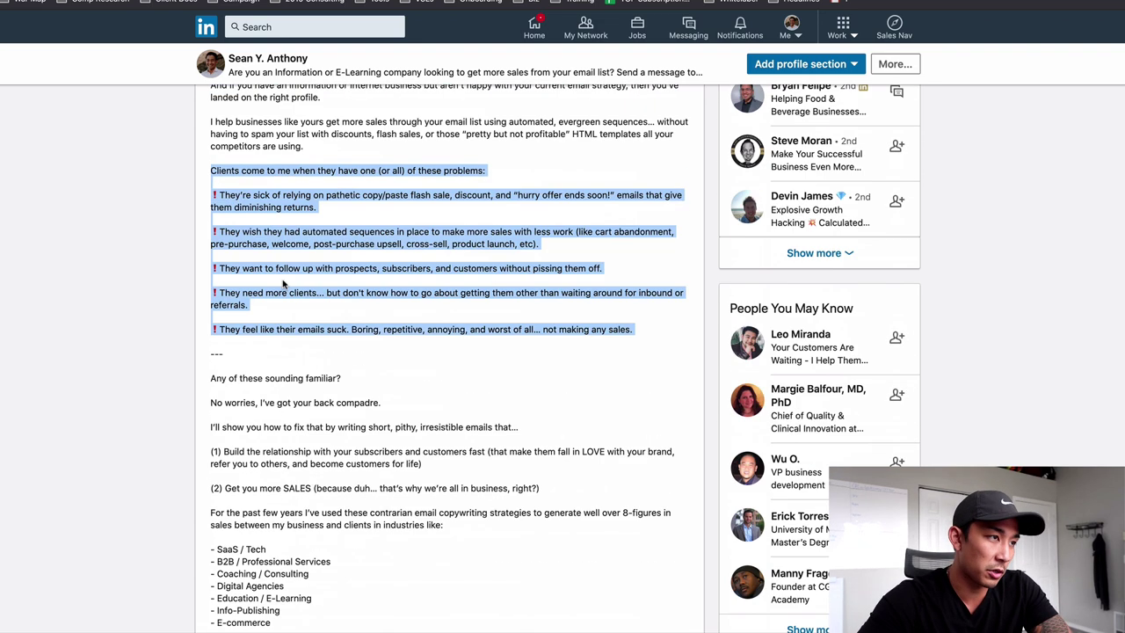
scroll(326, 364, "down", 2)
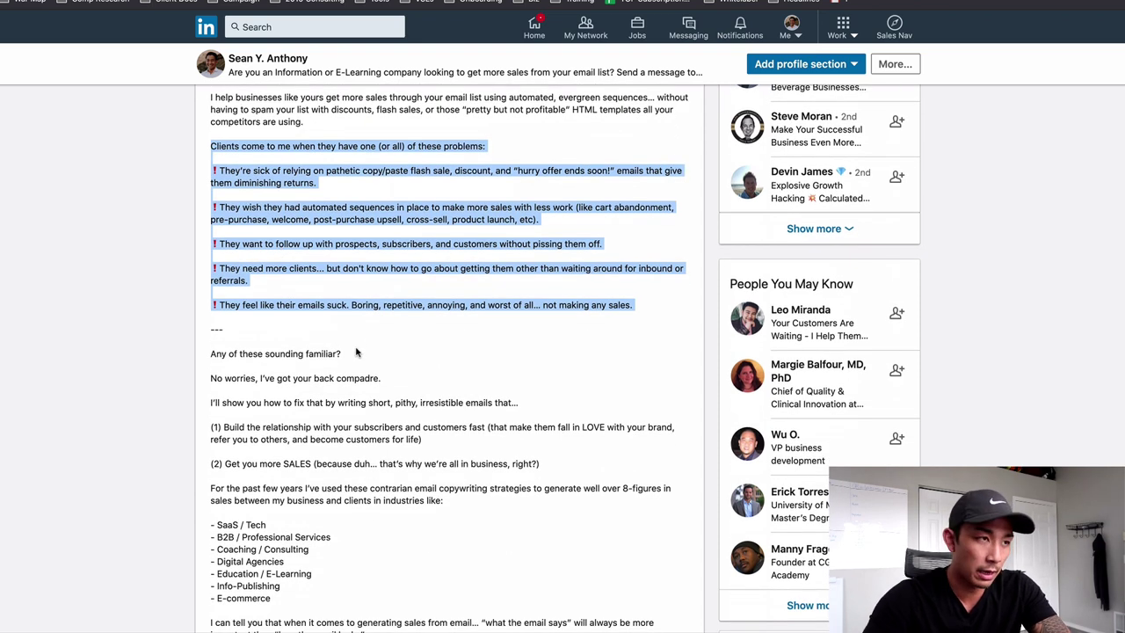
Step: Read through the solution and industries in the About section and highlight the Calendly booking link near its end
scroll(356, 351, "down", 4)
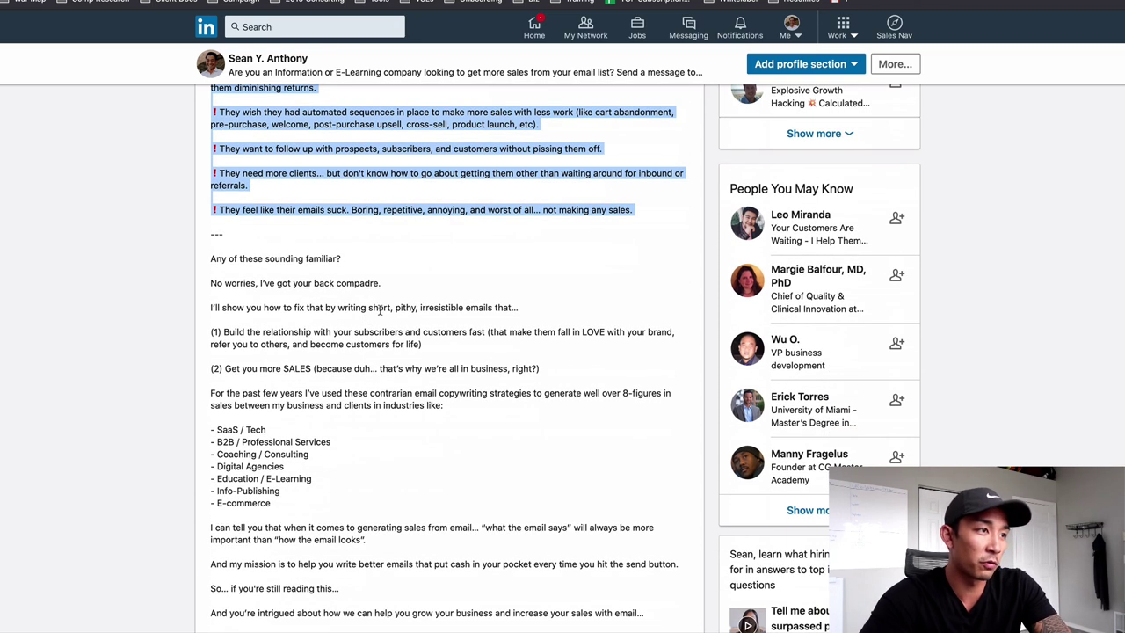
scroll(427, 384, "down", 2)
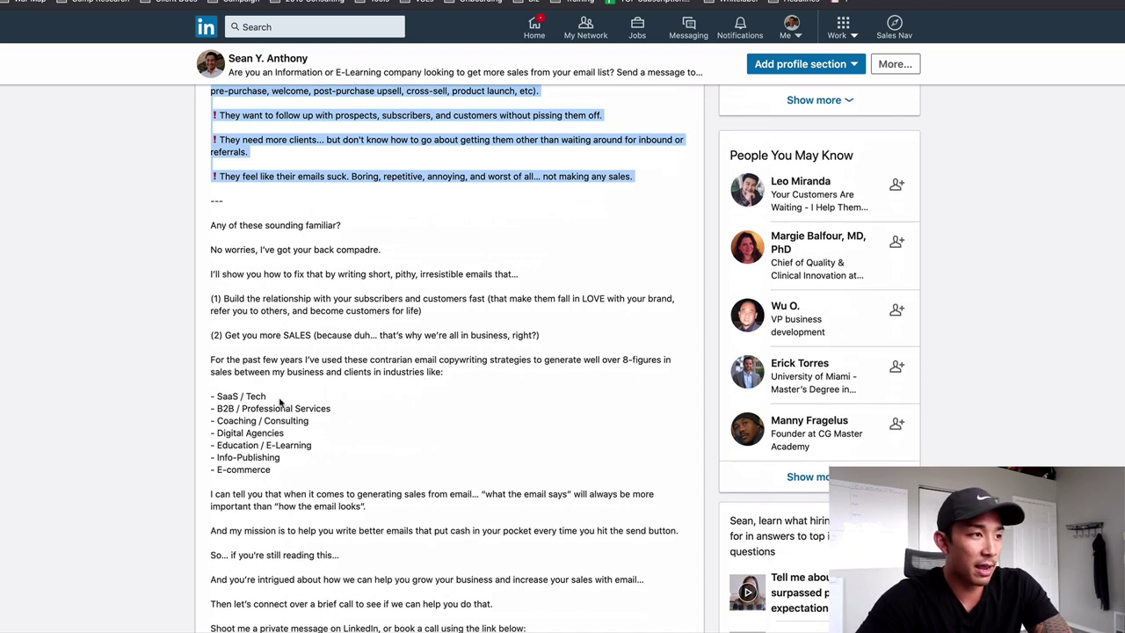
scroll(282, 403, "down", 3)
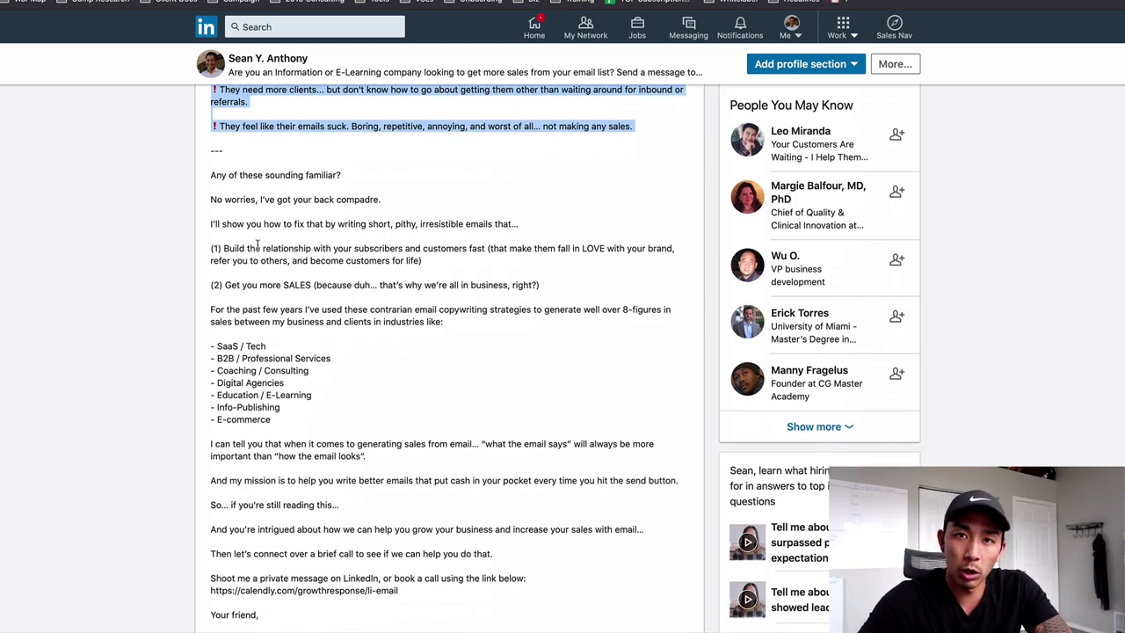
scroll(380, 378, "down", 10)
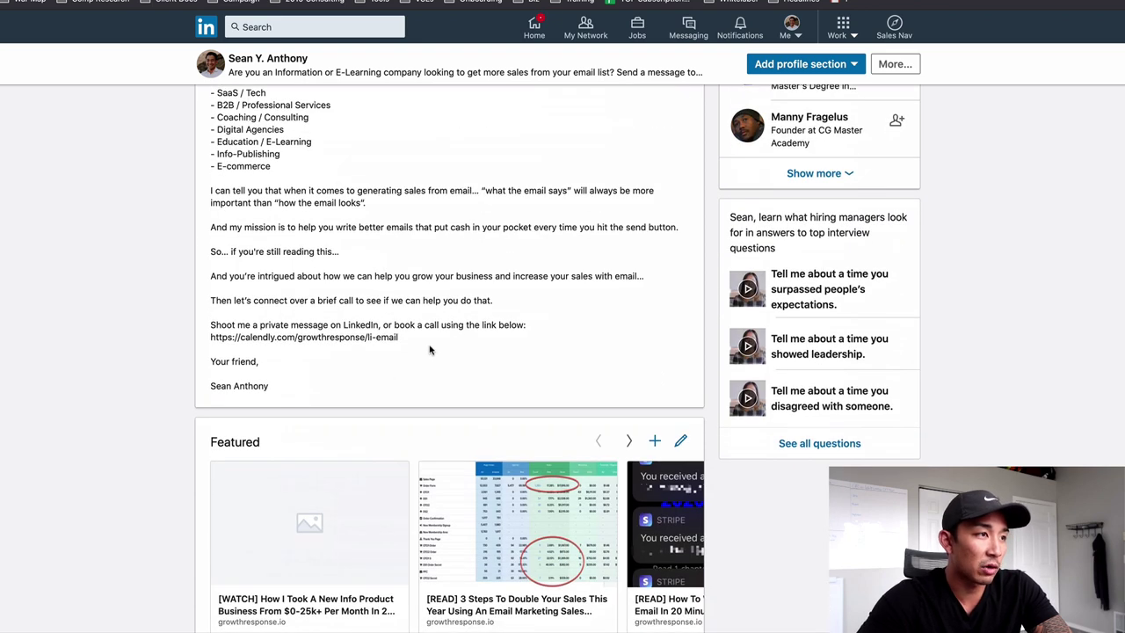
left_click_drag(325, 351, 209, 341)
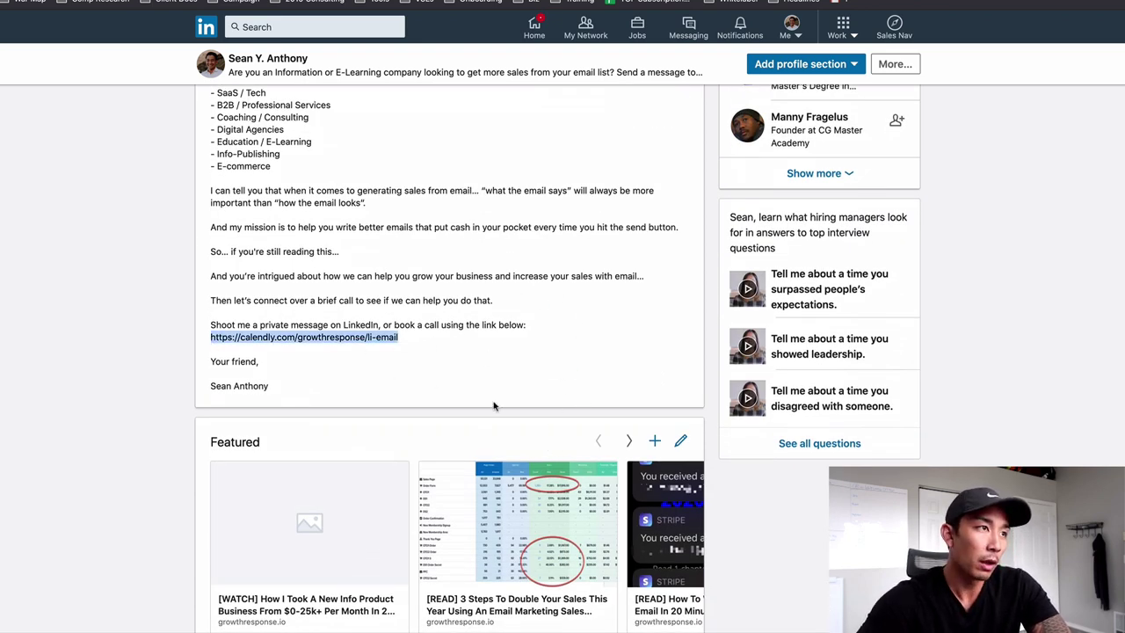
Step: Return to the start of the About section and highlight the information or internet business audience and the line introducing the client problems
scroll(495, 406, "up", 3)
scroll(472, 413, "up", 1)
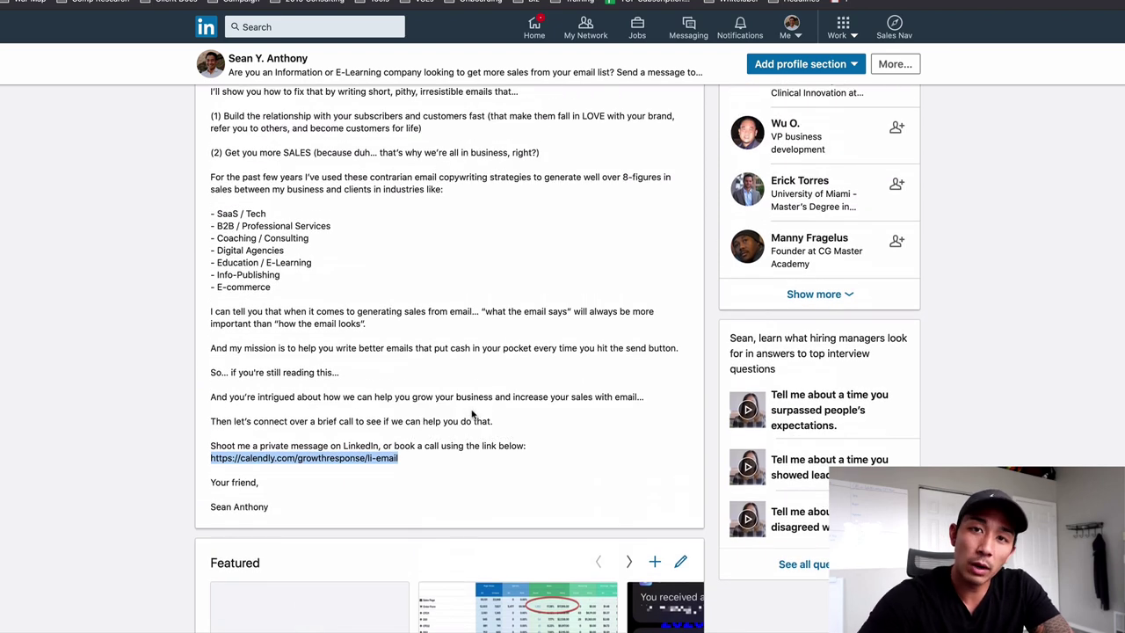
scroll(440, 334, "up", 6)
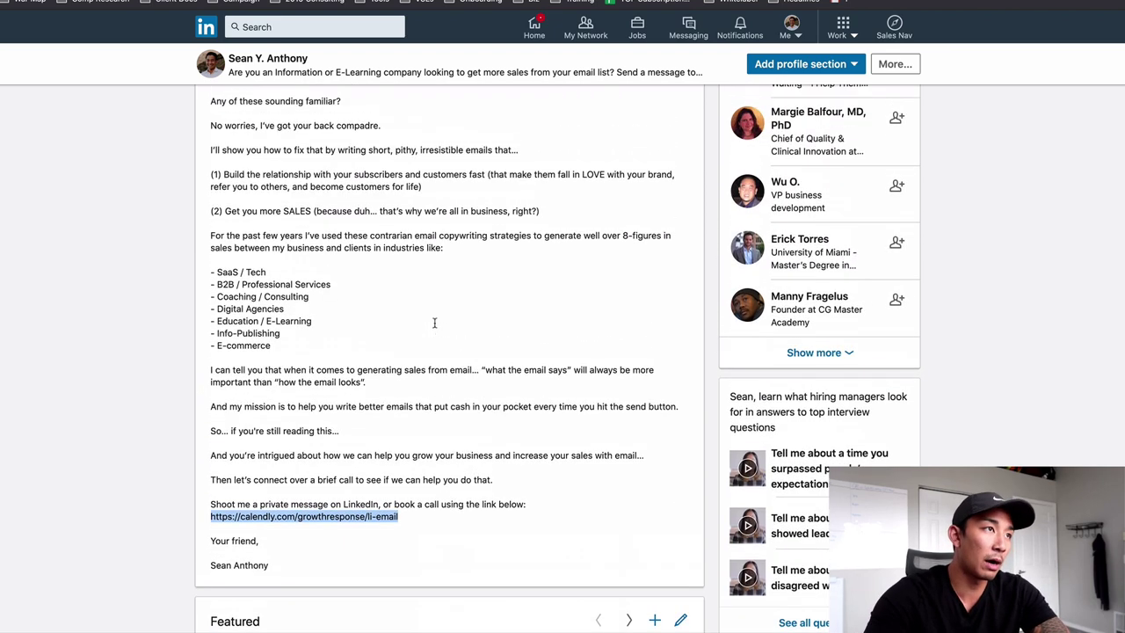
scroll(434, 327, "up", 4)
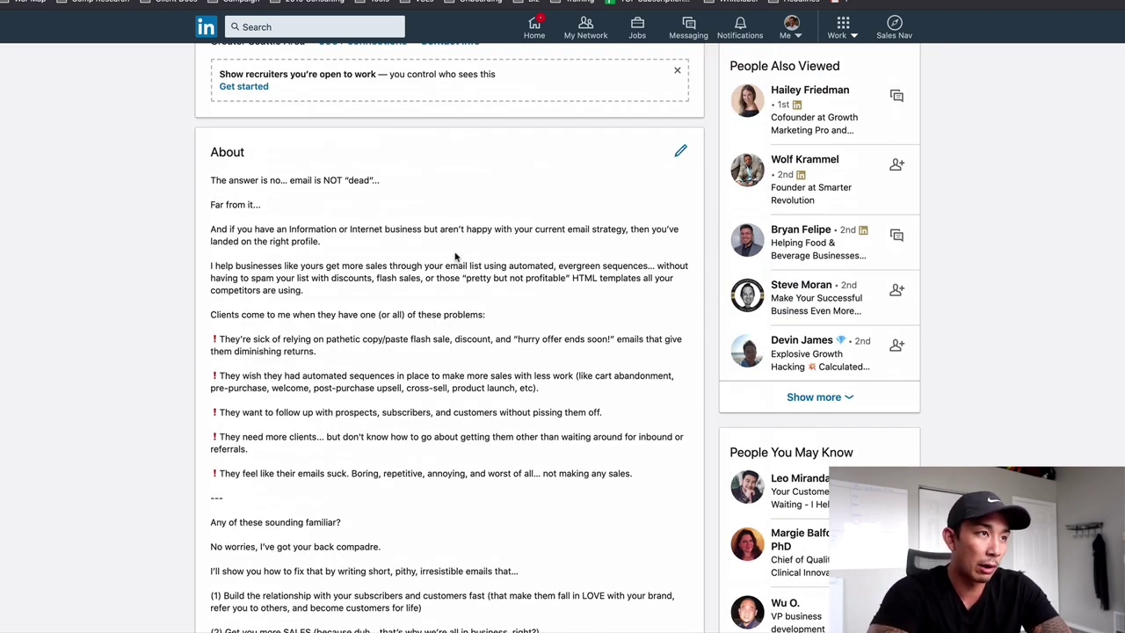
left_click_drag(287, 229, 398, 230)
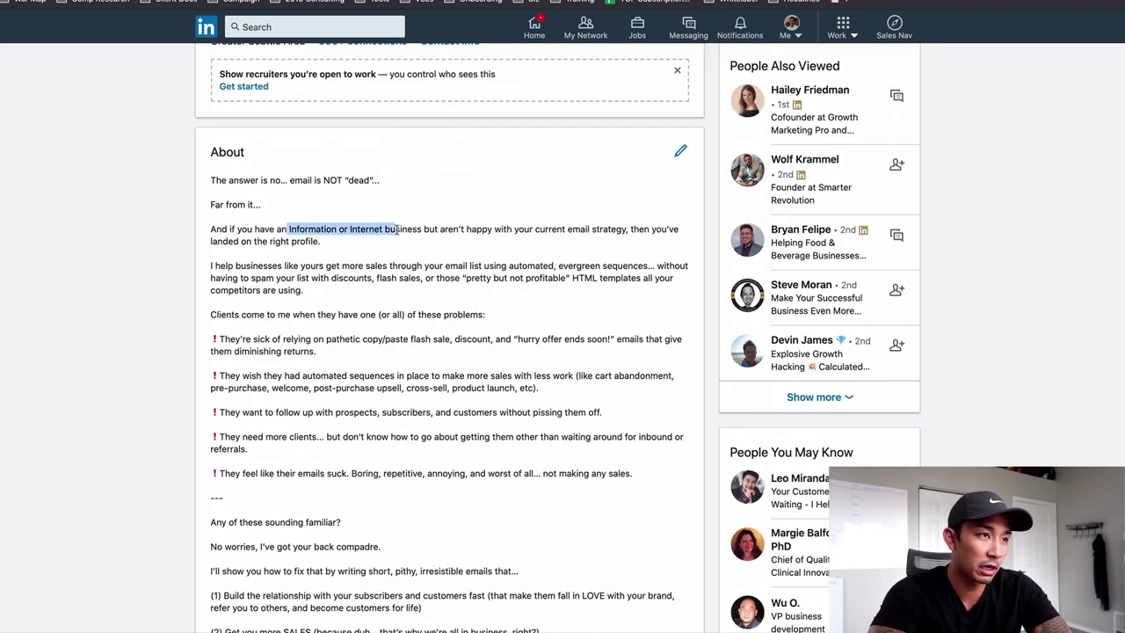
left_click_drag(211, 304, 565, 319)
scroll(296, 383, "down", 3)
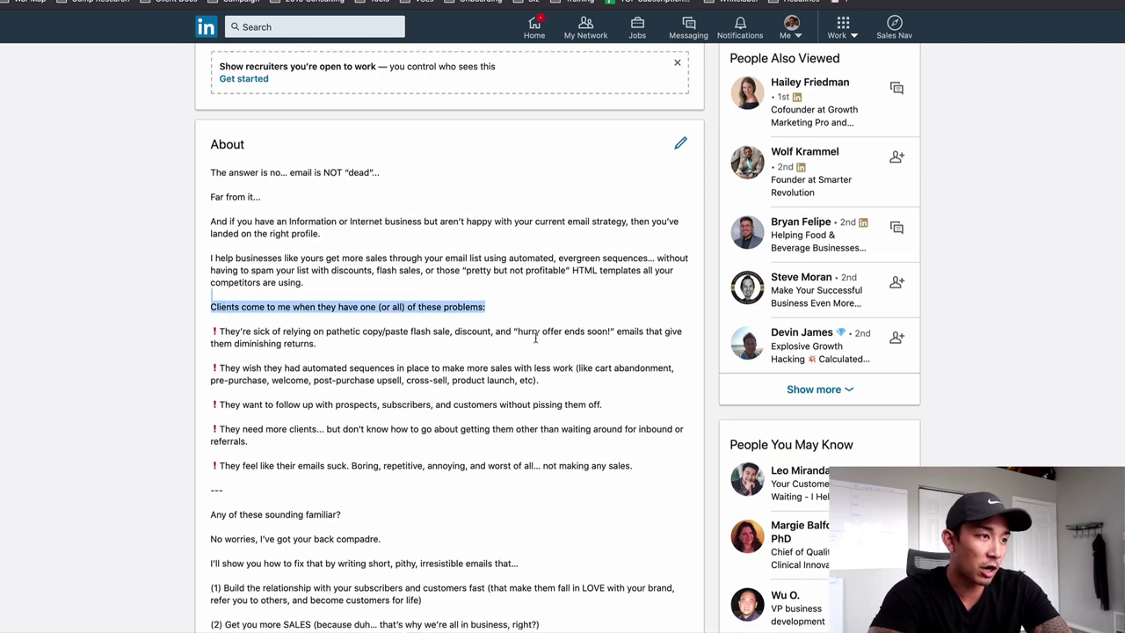
Step: Highlight the About text down to the Info-Publishing industry and the Calendly booking link, and go to the Featured section
scroll(297, 384, "down", 1)
left_click_drag(221, 412, 437, 616)
scroll(448, 572, "down", 10)
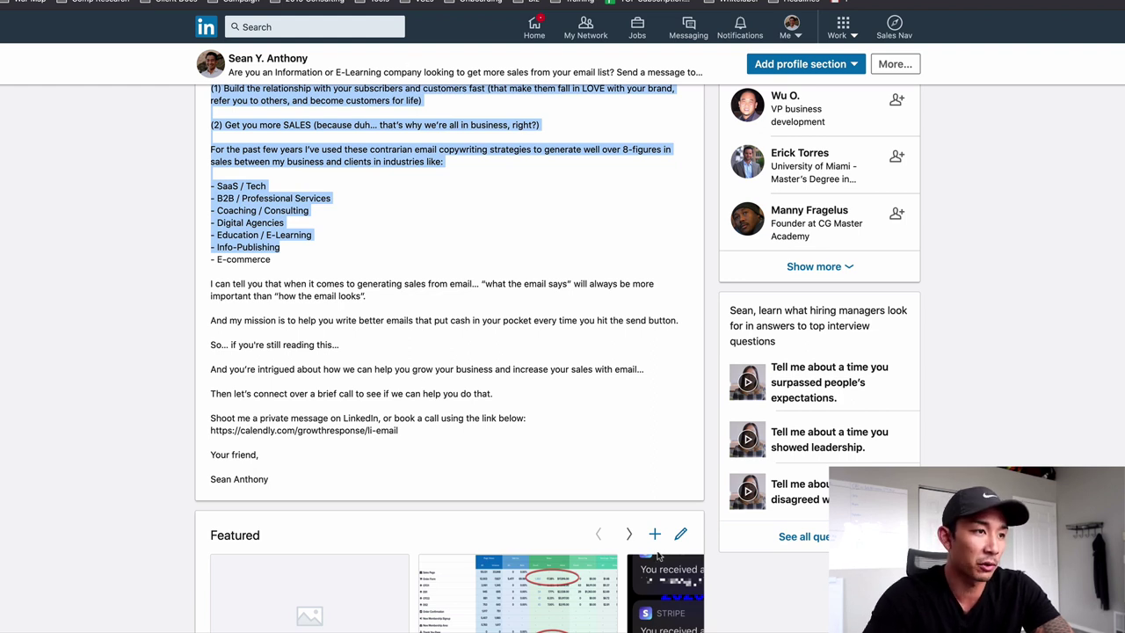
left_click_drag(418, 442, 209, 442)
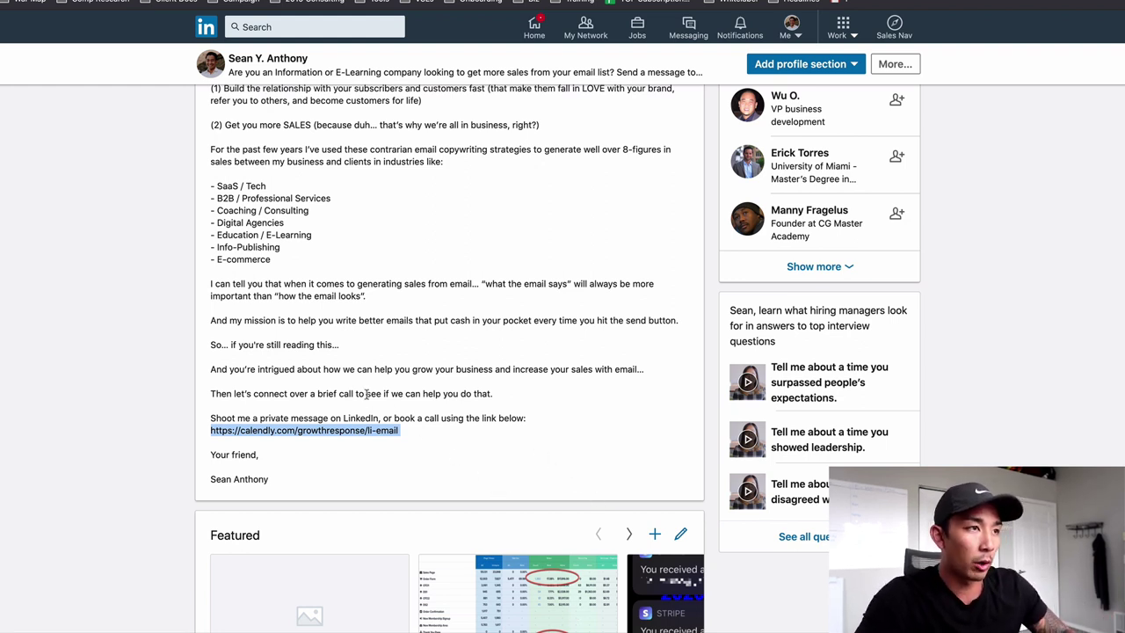
scroll(366, 391, "down", 1)
scroll(347, 141, "up", 2)
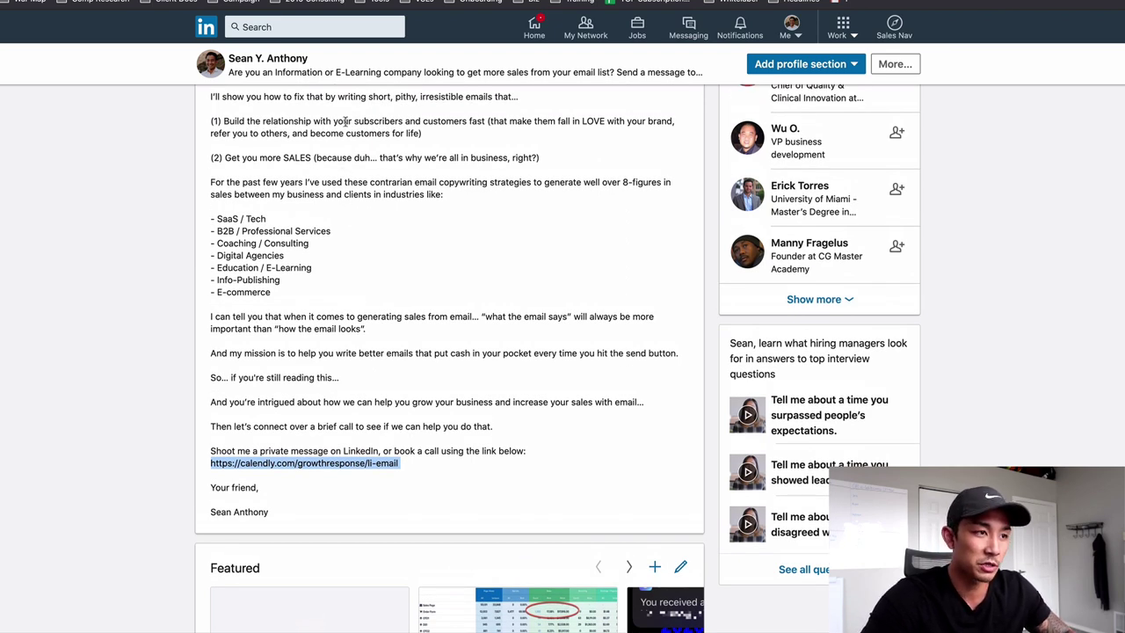
scroll(359, 202, "down", 6)
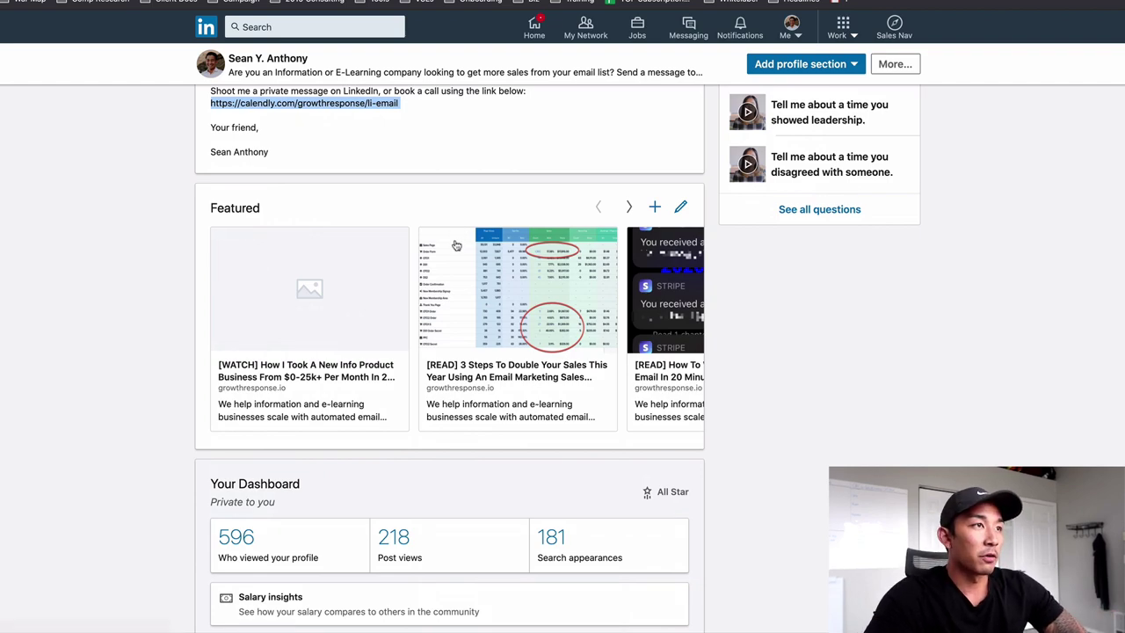
Step: Highlight the profile headline and the location line below it, and review the About section down to the Featured section
scroll(455, 237, "up", 10)
scroll(448, 240, "up", 9)
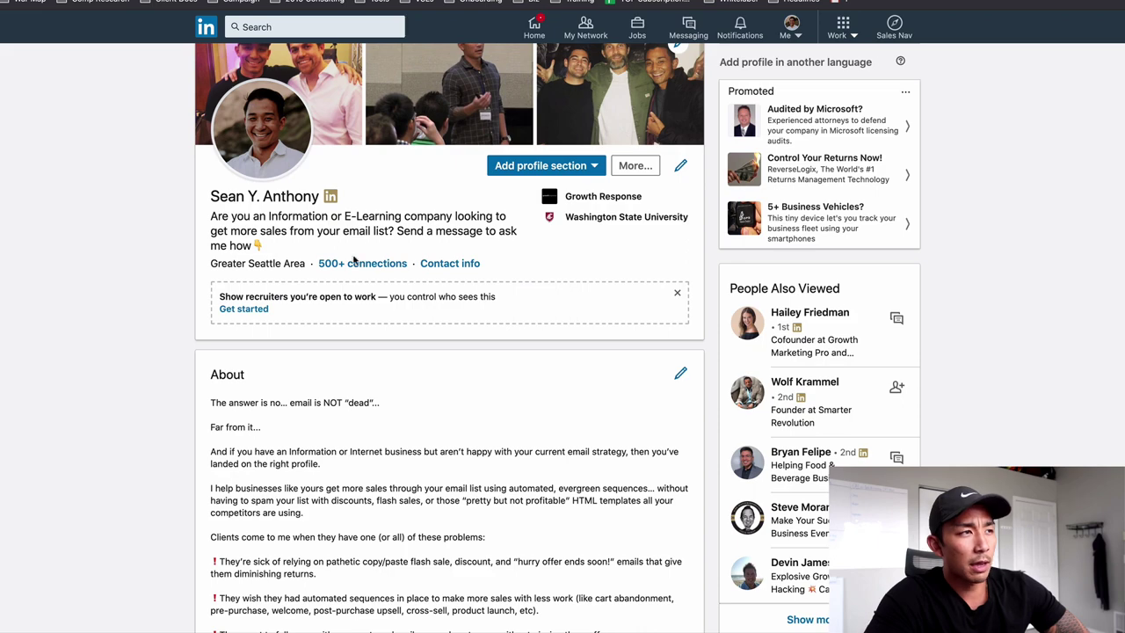
left_click_drag(353, 263, 212, 215)
scroll(298, 309, "down", 6)
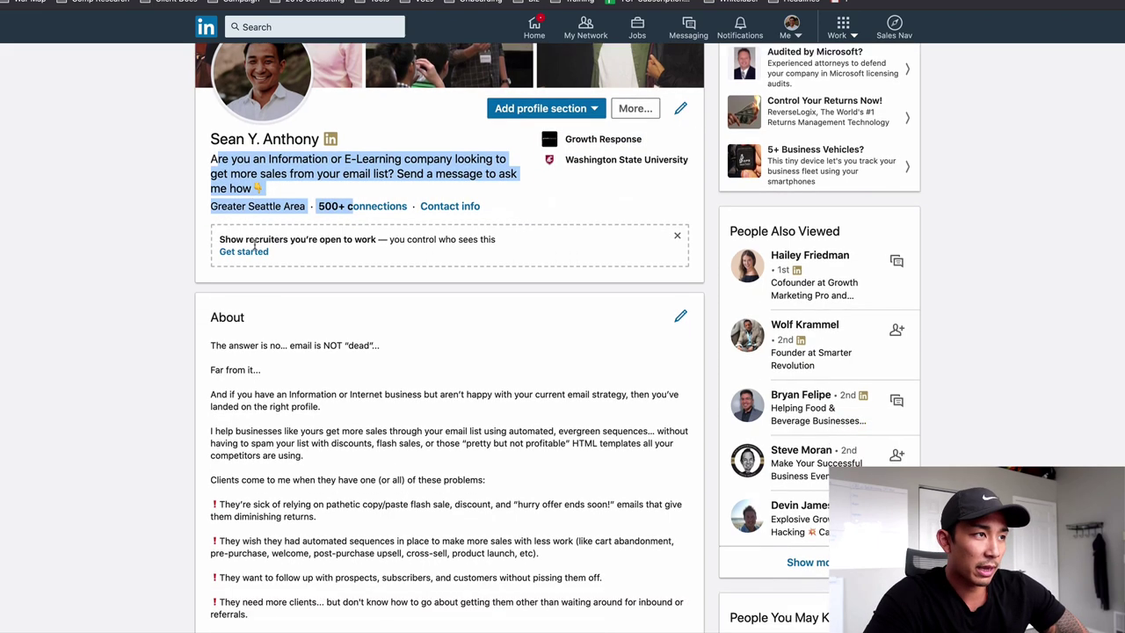
scroll(427, 364, "down", 2)
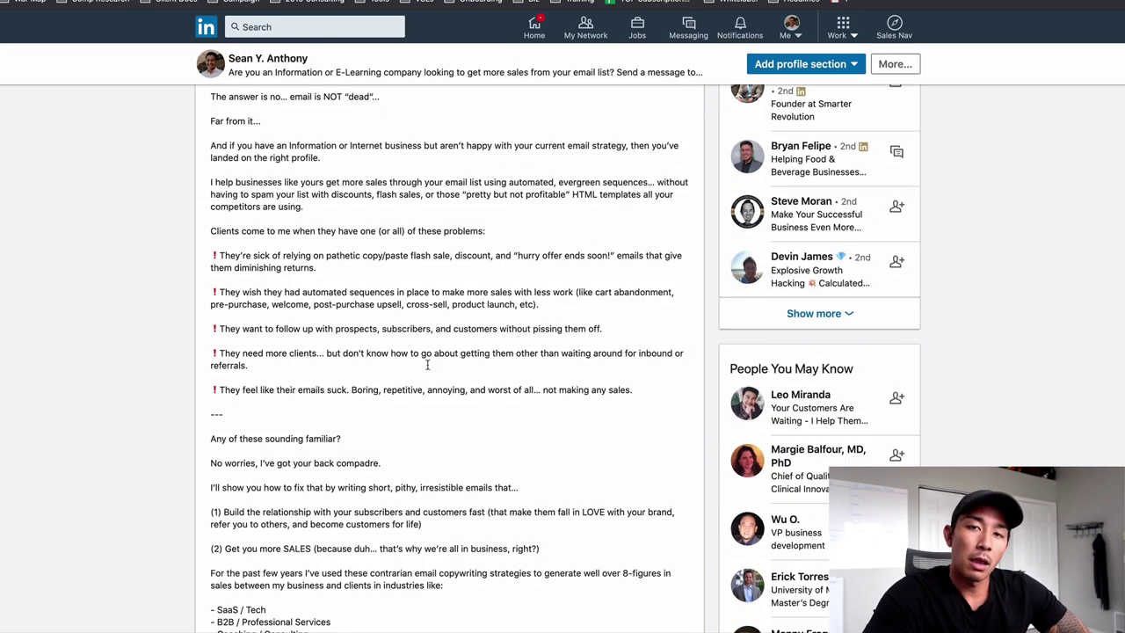
scroll(427, 368, "down", 14)
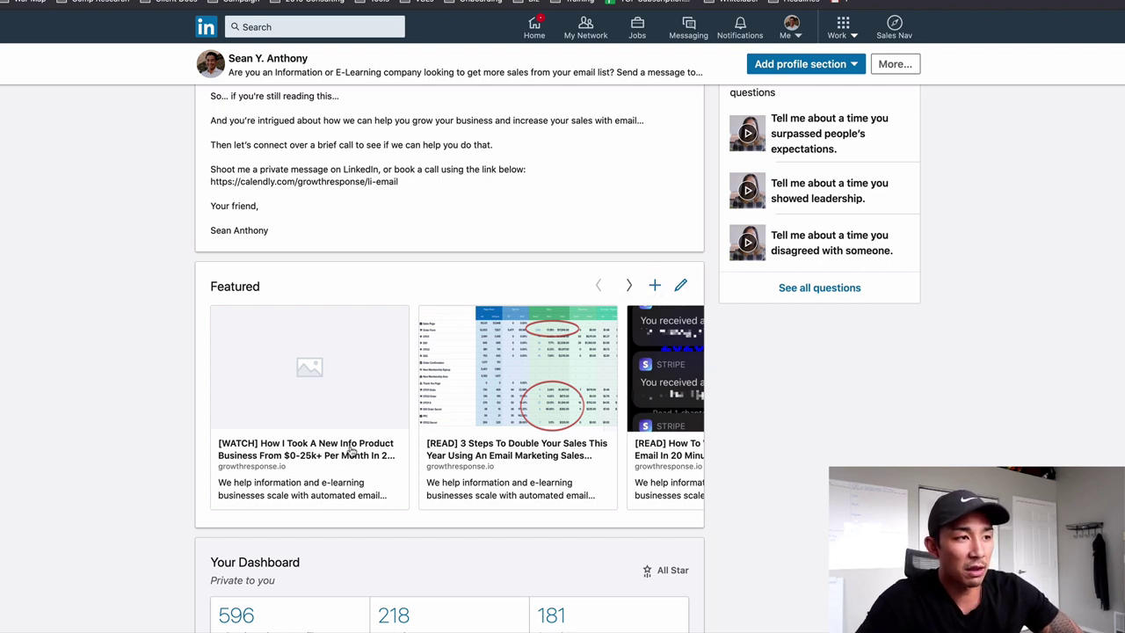
Step: Browse forward through the Featured items and return to the "[READ] 3 Steps To Double Your Sales This Year" article
scroll(317, 378, "down", 1)
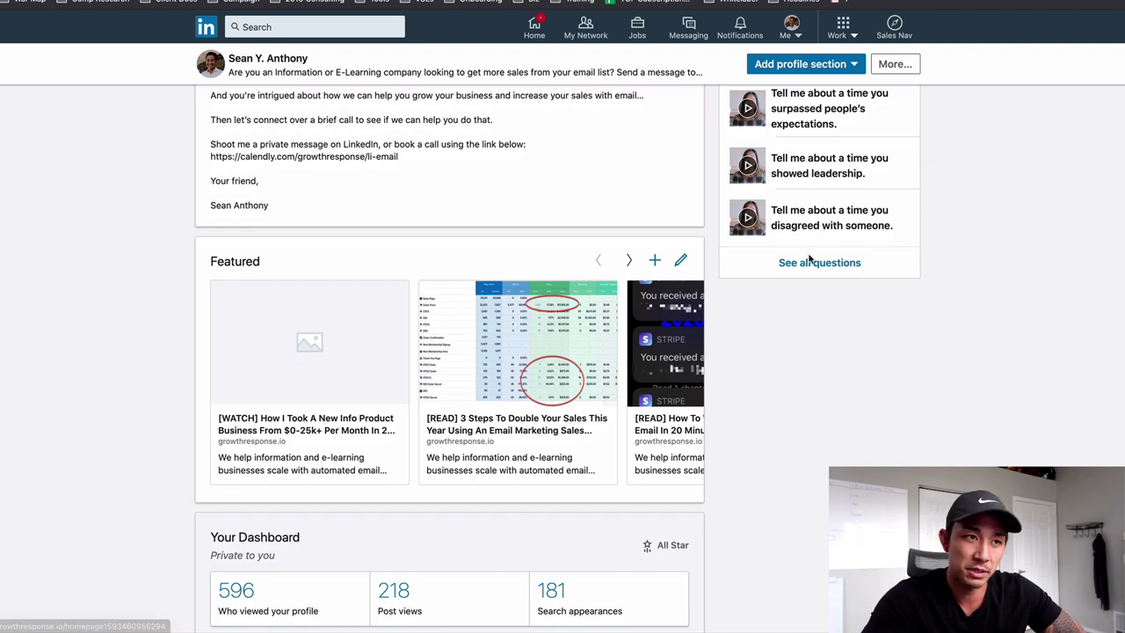
left_click(629, 262)
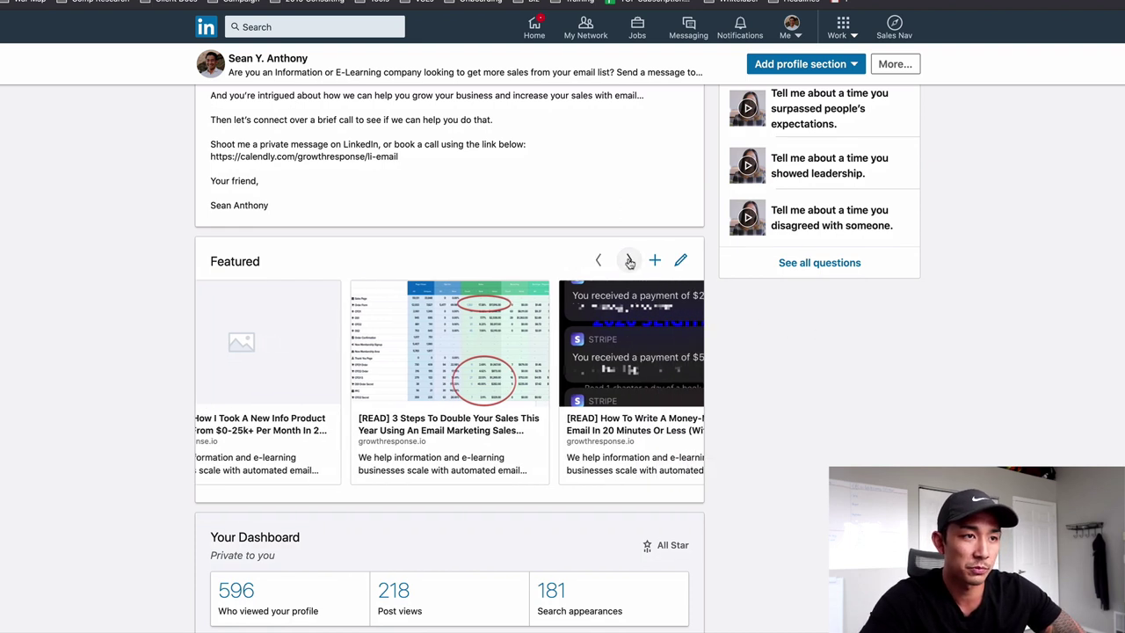
left_click(629, 262)
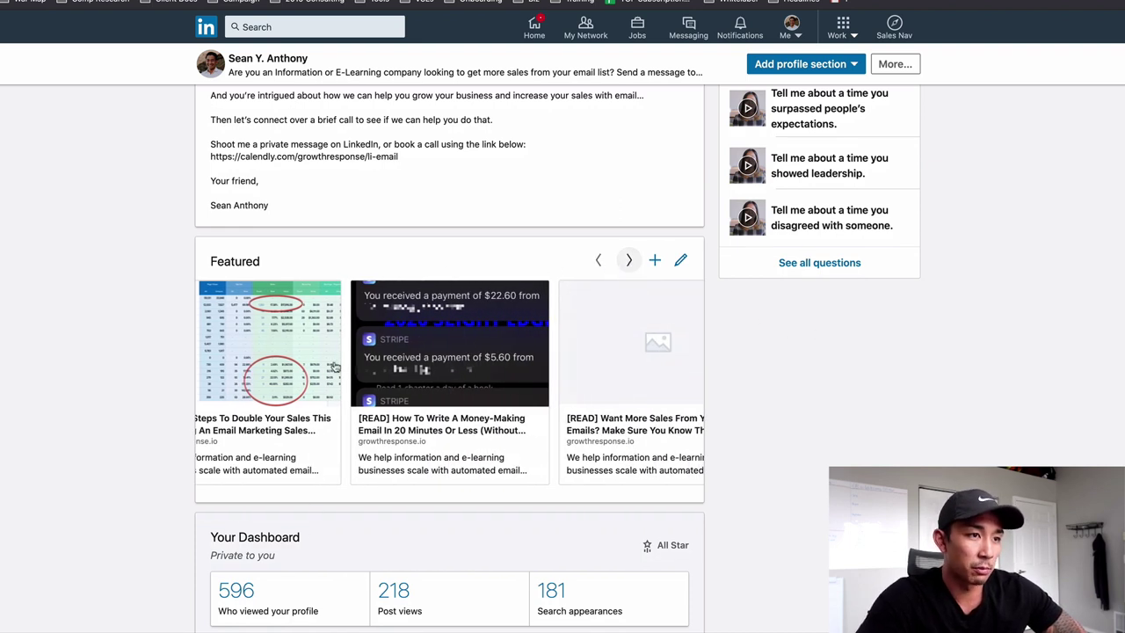
left_click(598, 260)
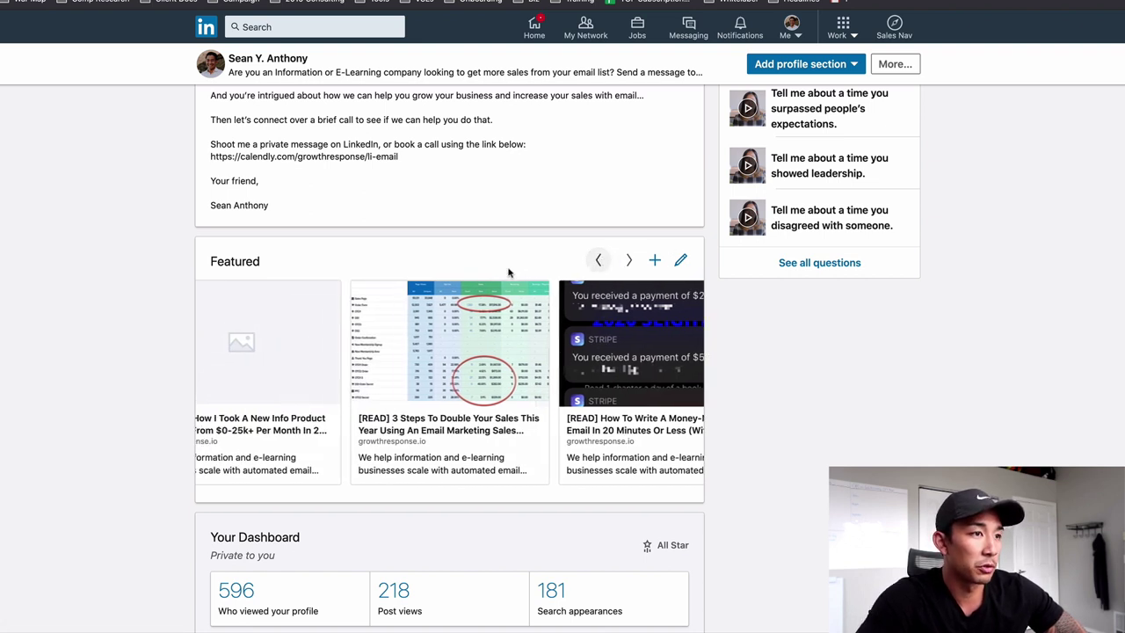
Step: Open the featured "3 Steps To Double Your Sales" article, skim it down to its "Get A Price" call to action, and close it
left_click(429, 450)
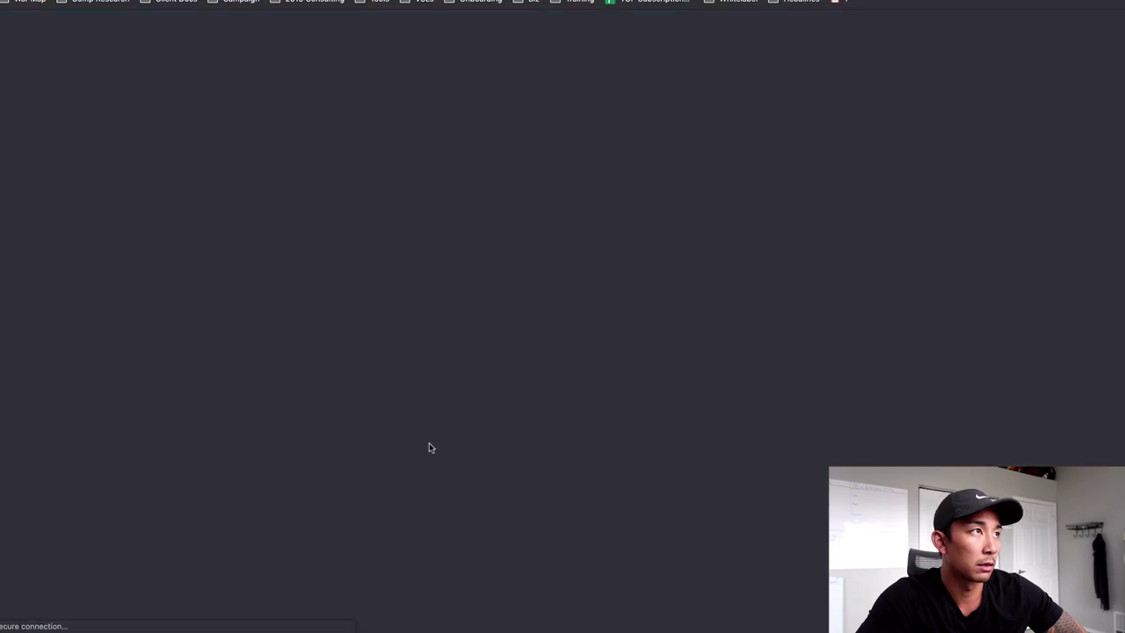
scroll(453, 322, "down", 10)
scroll(453, 322, "up", 4)
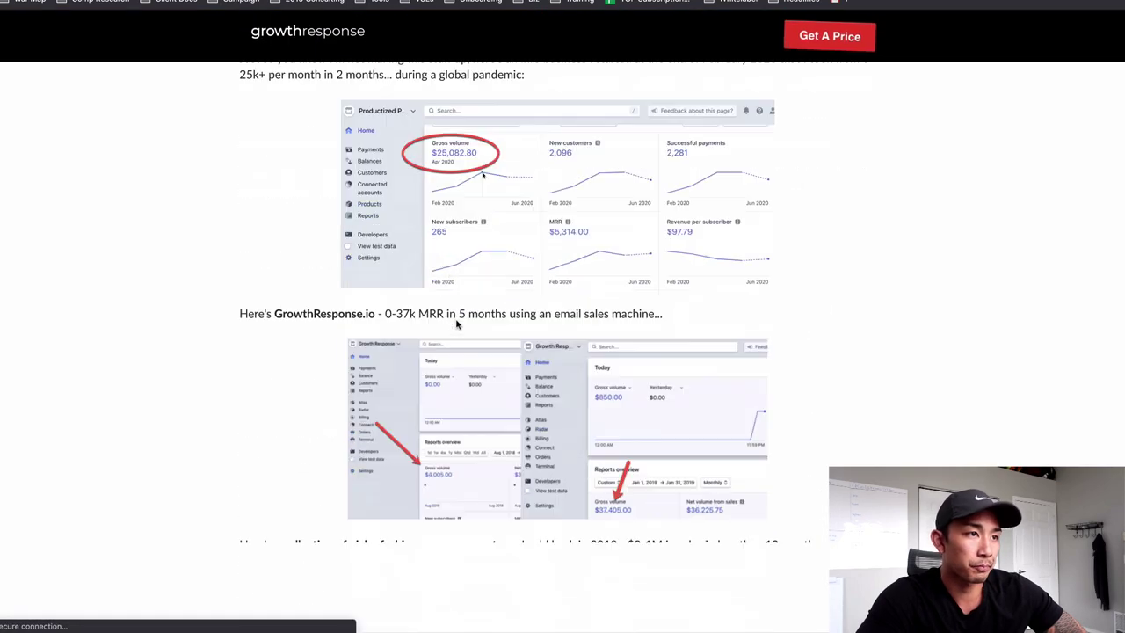
scroll(457, 322, "down", 15)
scroll(519, 422, "down", 20)
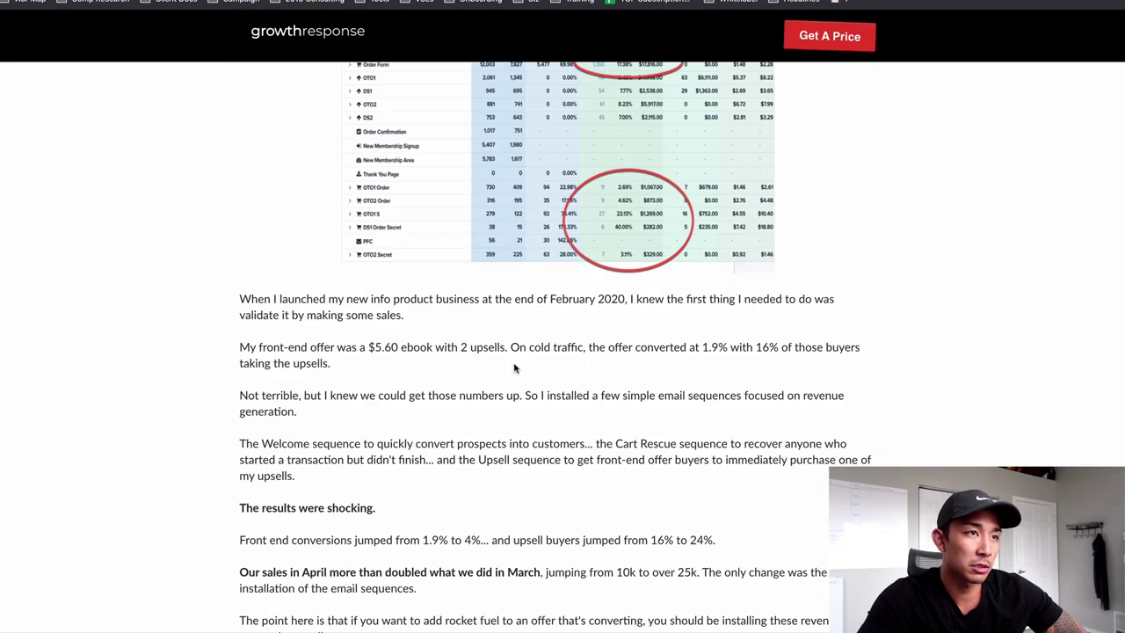
scroll(524, 407, "down", 15)
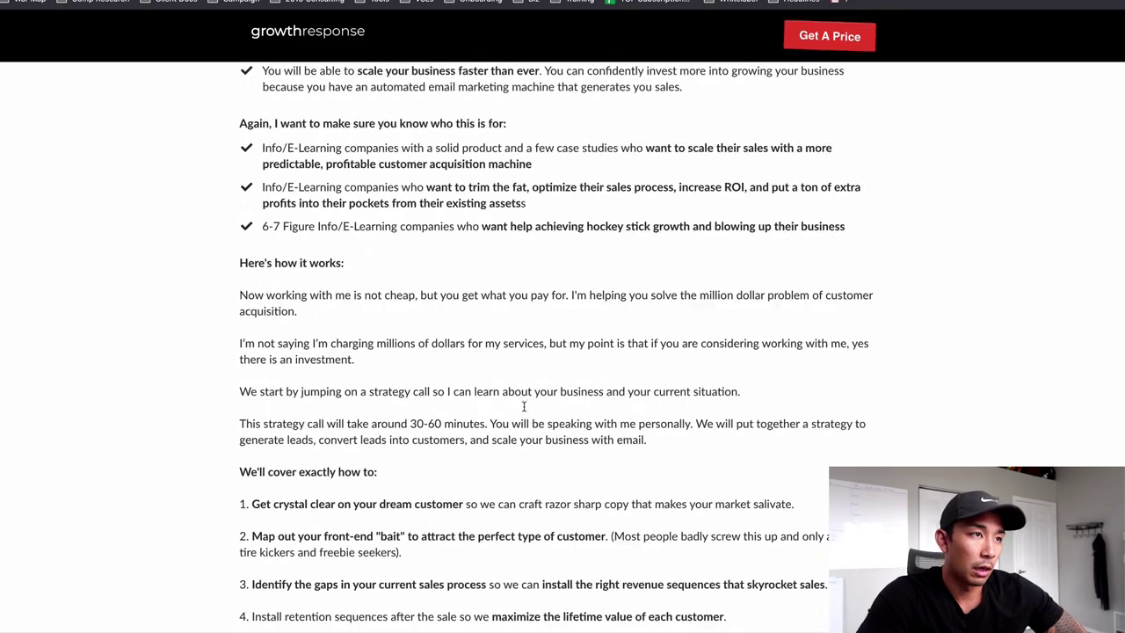
scroll(518, 332, "up", 2)
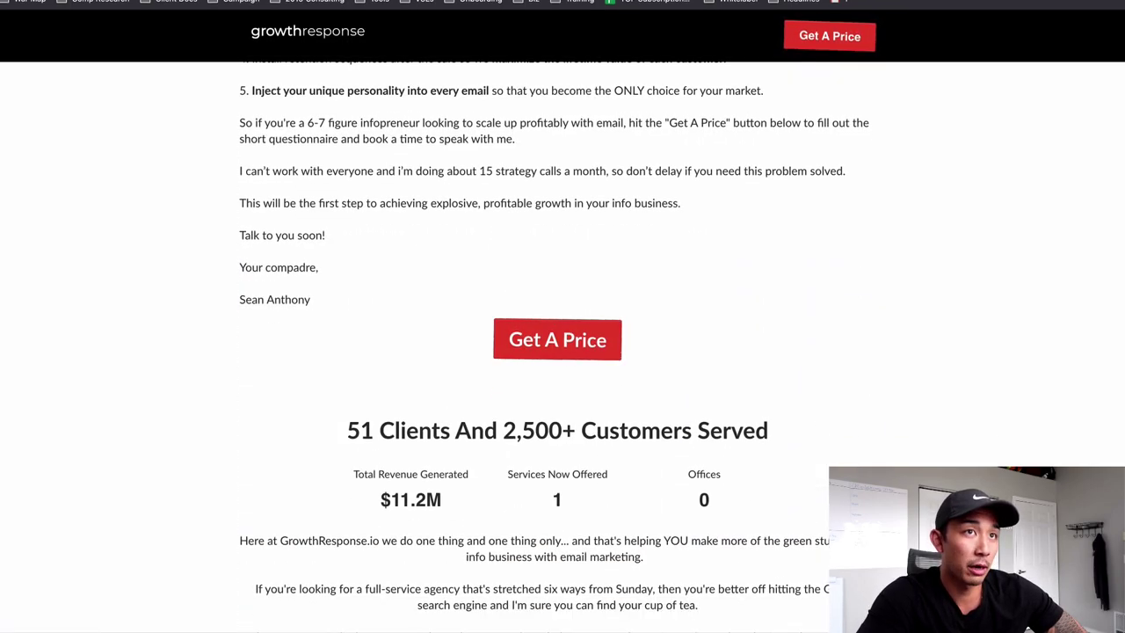
key("ctrl+w")
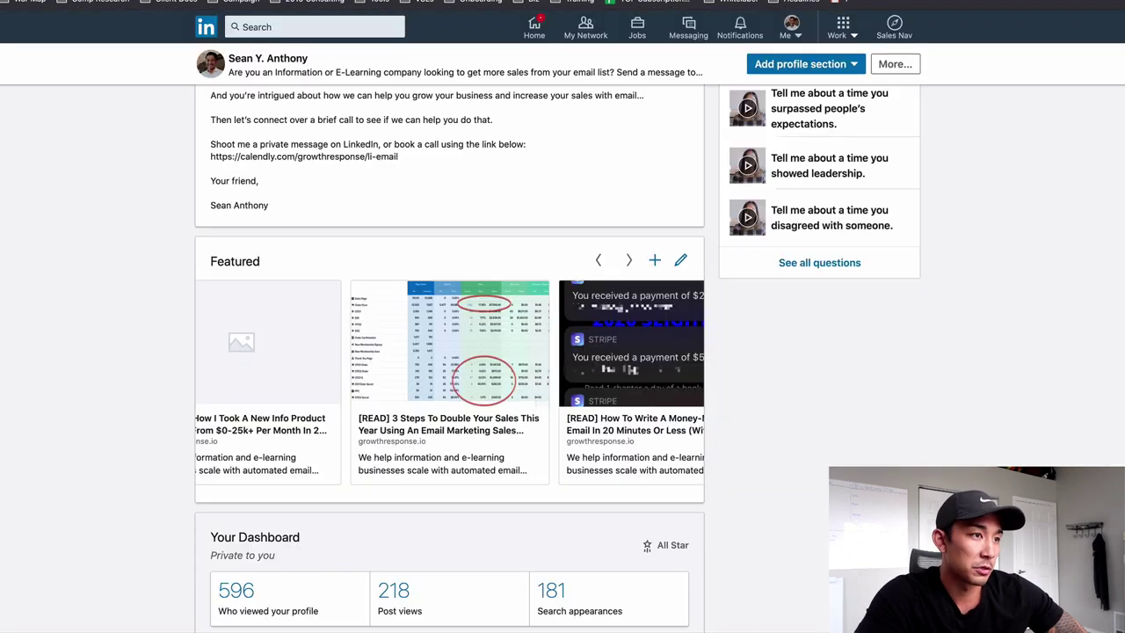
Step: Open the featured money-making email article, skim it to the "Watch Free Training Video" call to action, and return to the LinkedIn profile
left_click(658, 439)
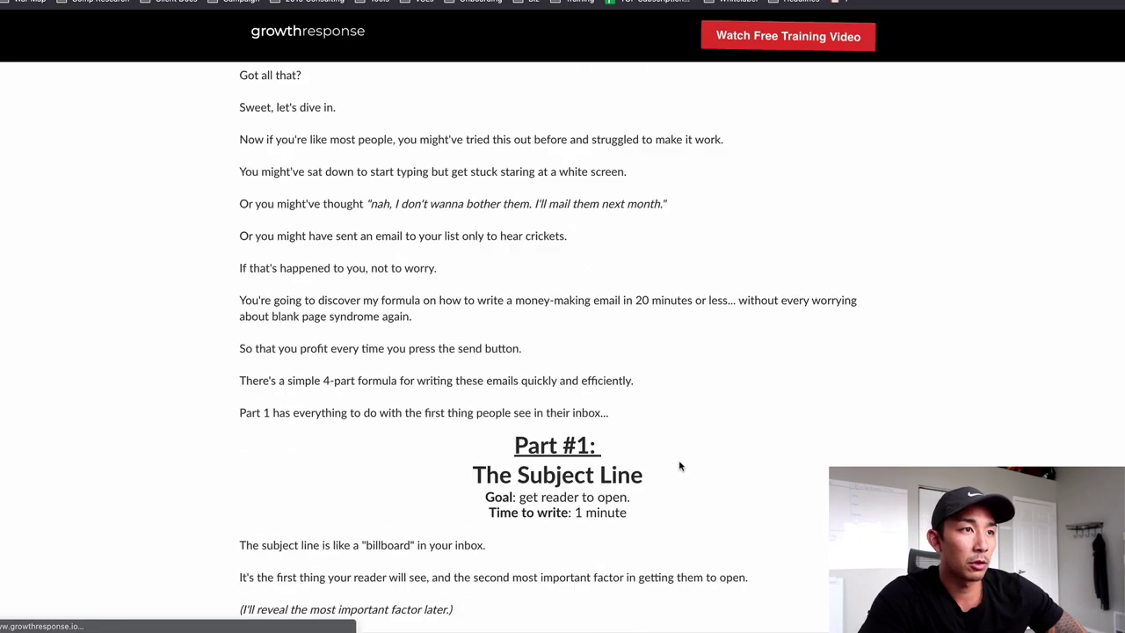
scroll(680, 466, "down", 20)
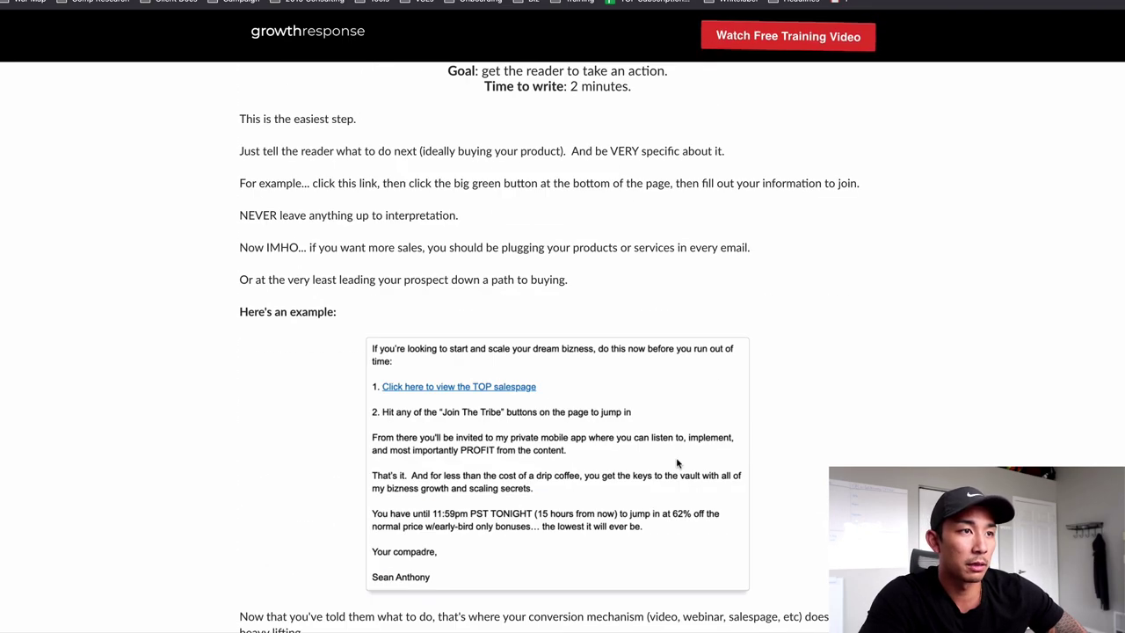
scroll(677, 464, "down", 20)
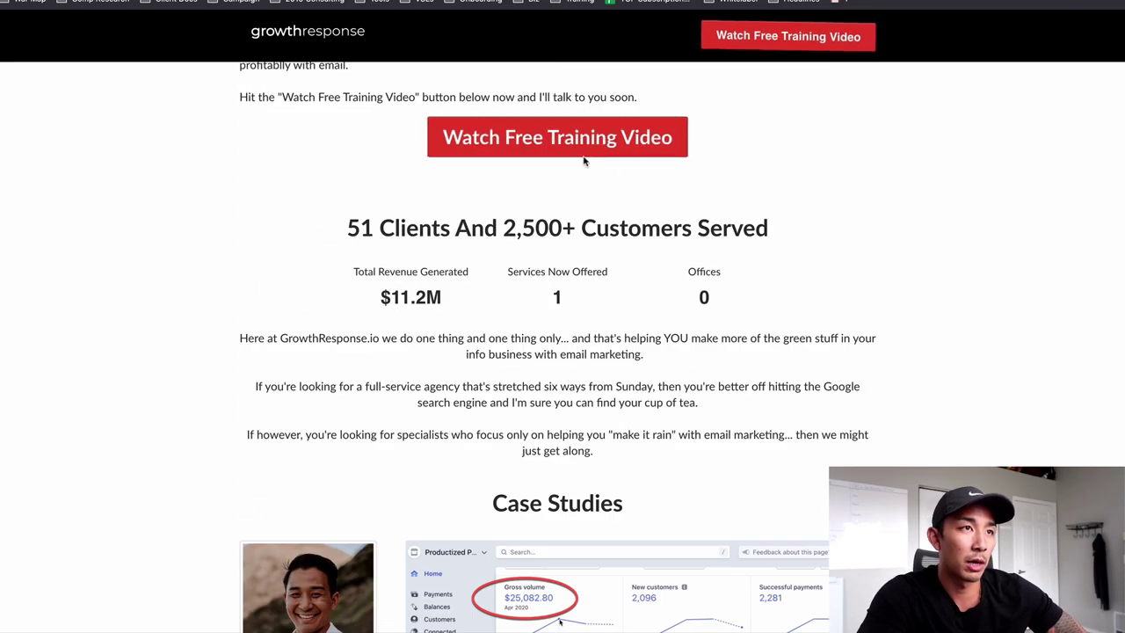
scroll(584, 160, "up", 1)
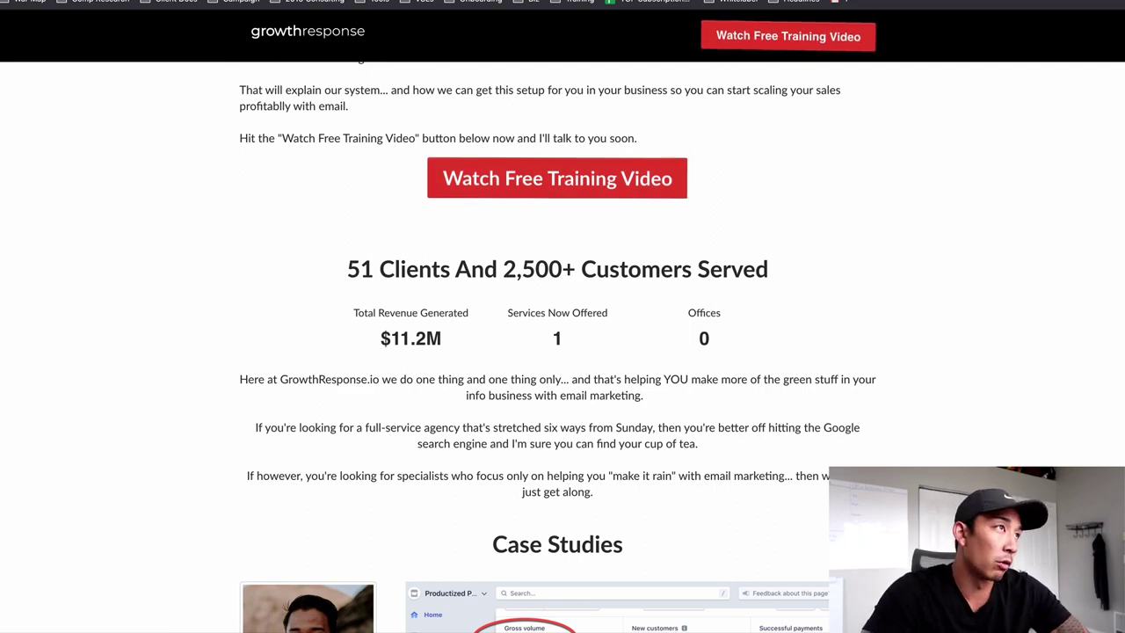
key("ctrl+Tab")
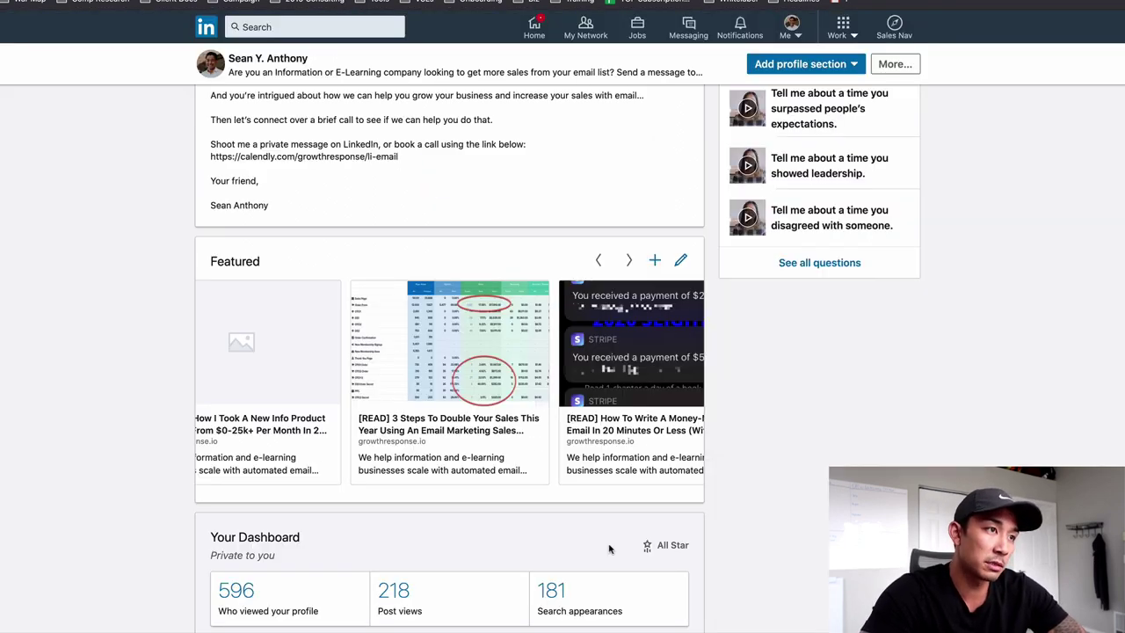
Step: Review the Featured articles and the Dashboard area, and look back over the client problems and industries in the About section
scroll(514, 458, "down", 2)
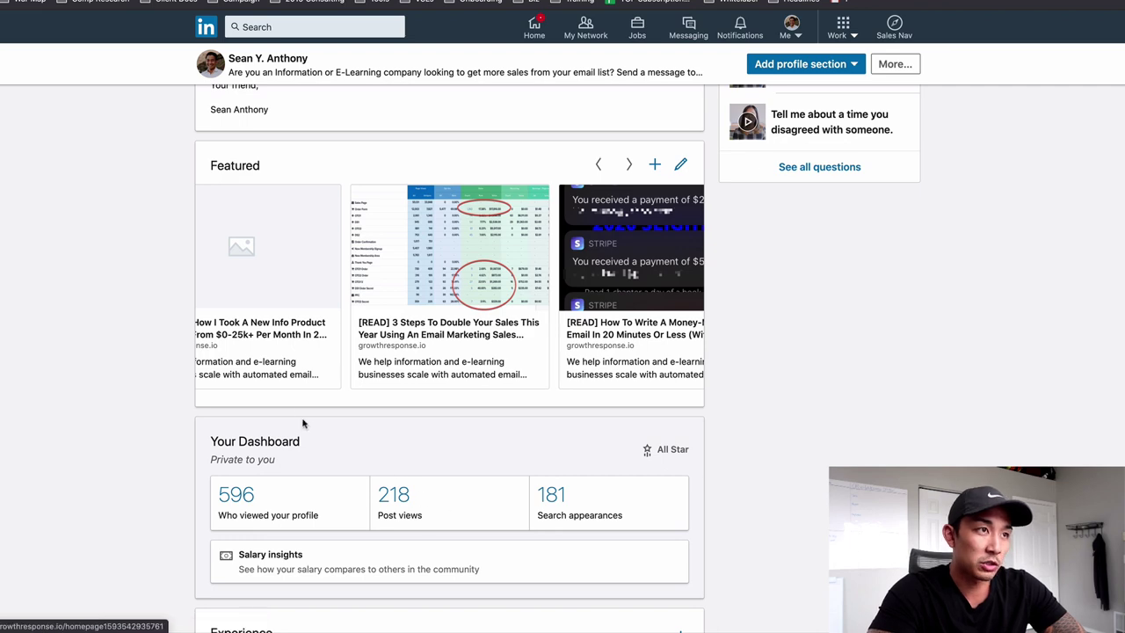
scroll(461, 347, "up", 4)
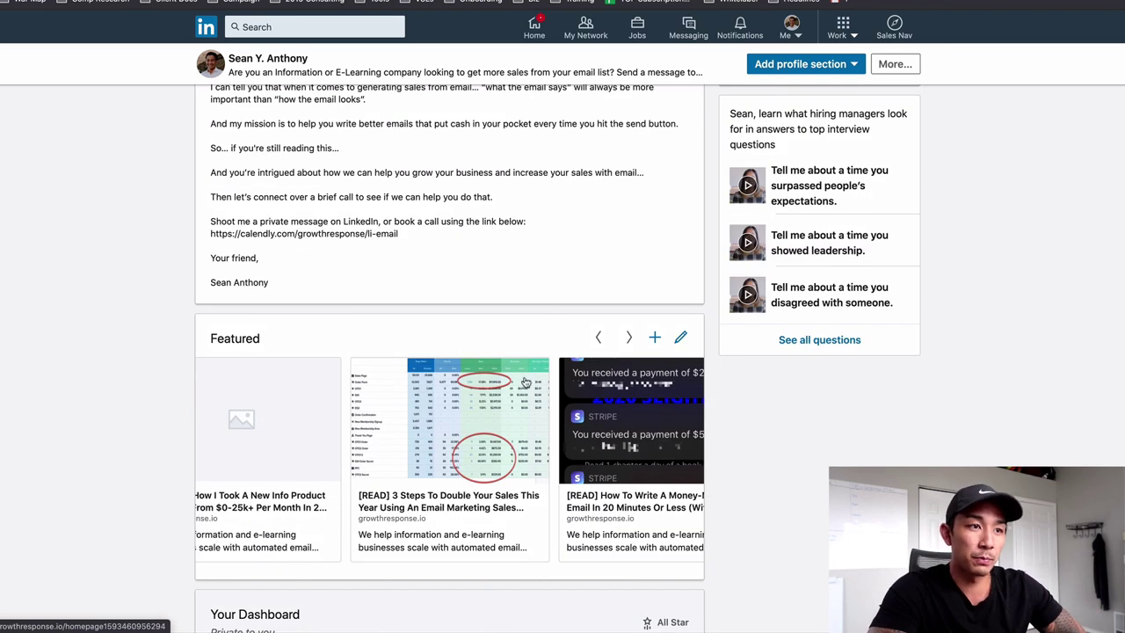
scroll(551, 410, "down", 5)
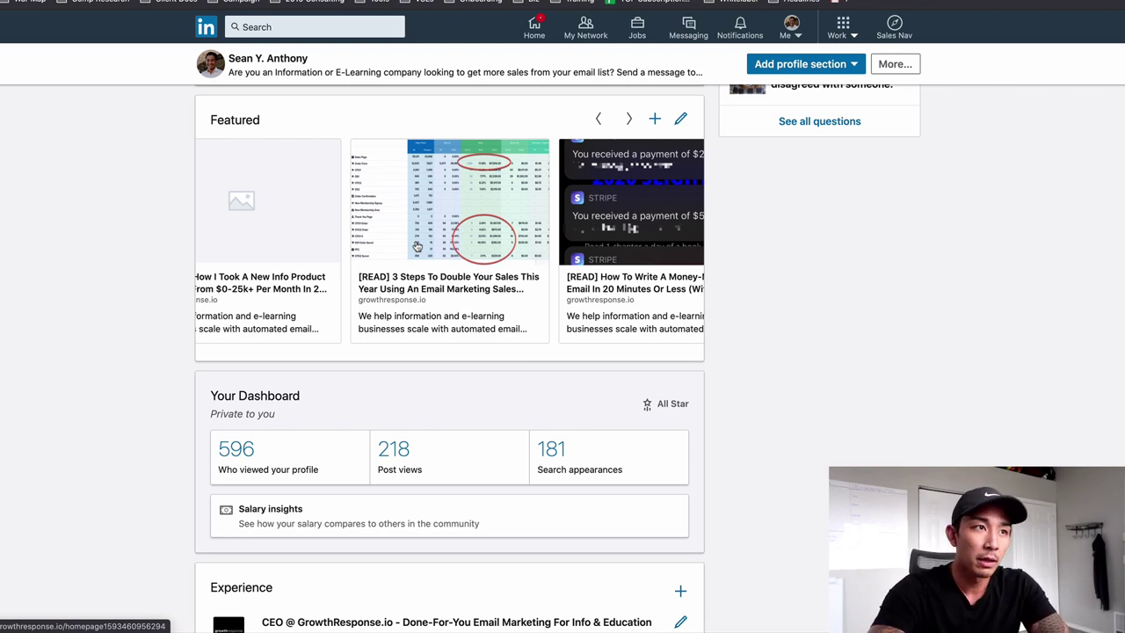
scroll(418, 246, "up", 9)
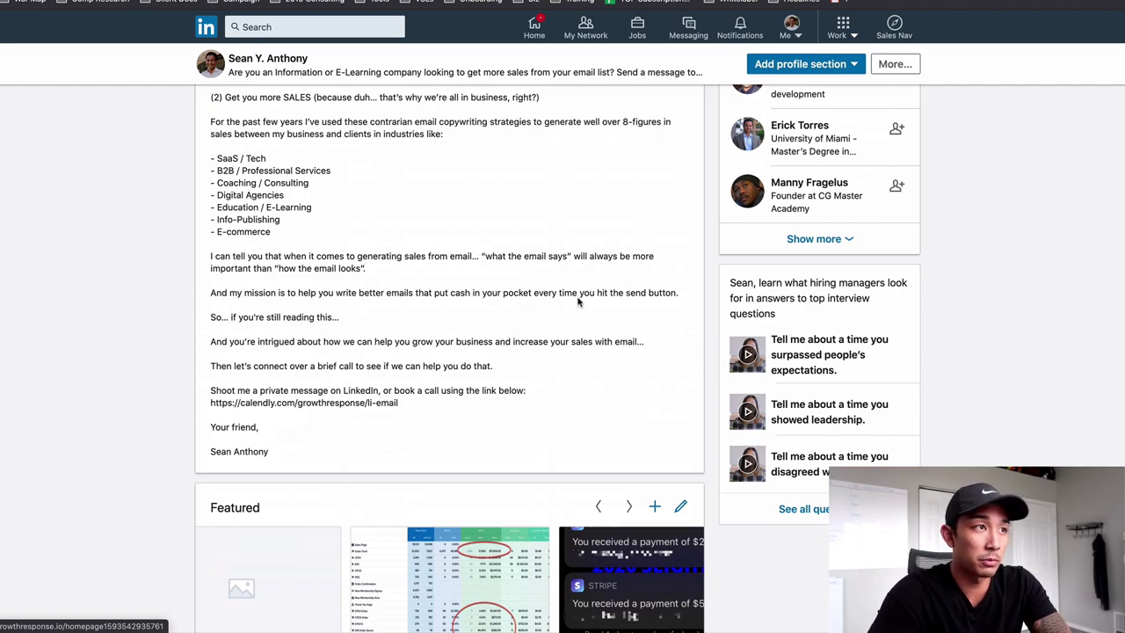
scroll(363, 249, "up", 10)
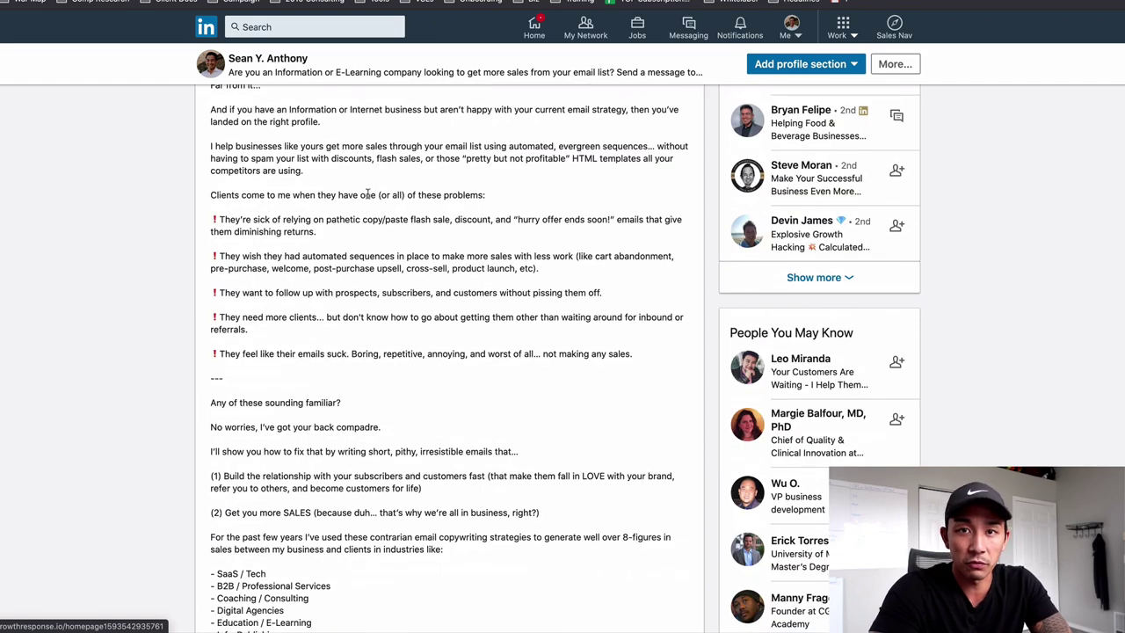
scroll(368, 194, "down", 13)
Step: Return to the profile intro, highlight only the headline from "Are you an Information or E-Learning company", and clear the selection at the About heading
scroll(367, 194, "up", 20)
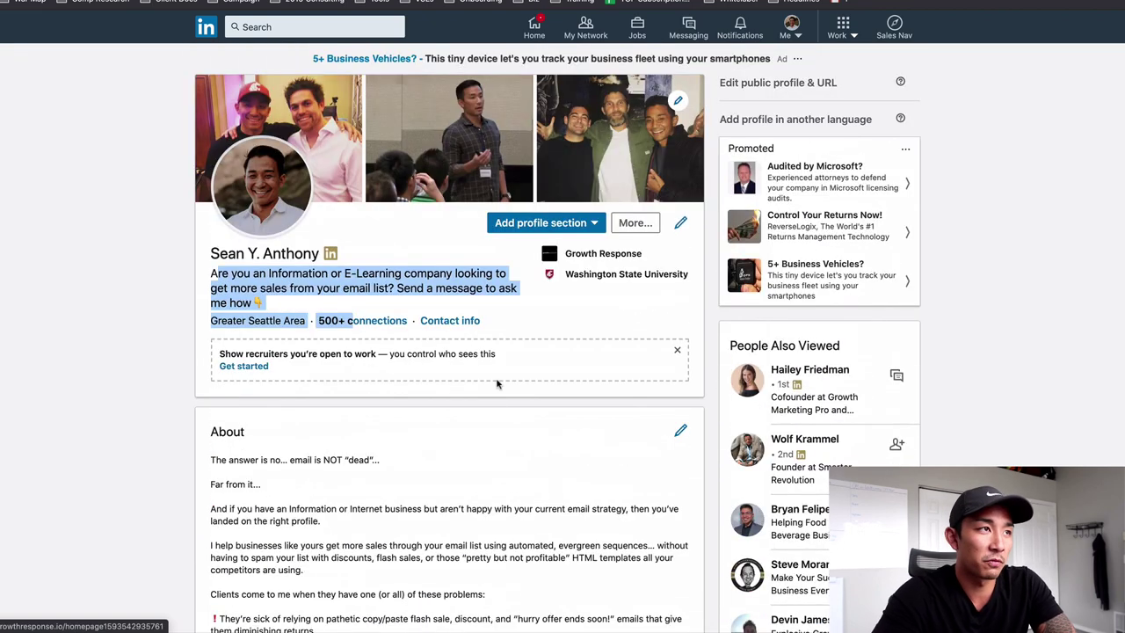
left_click(453, 221)
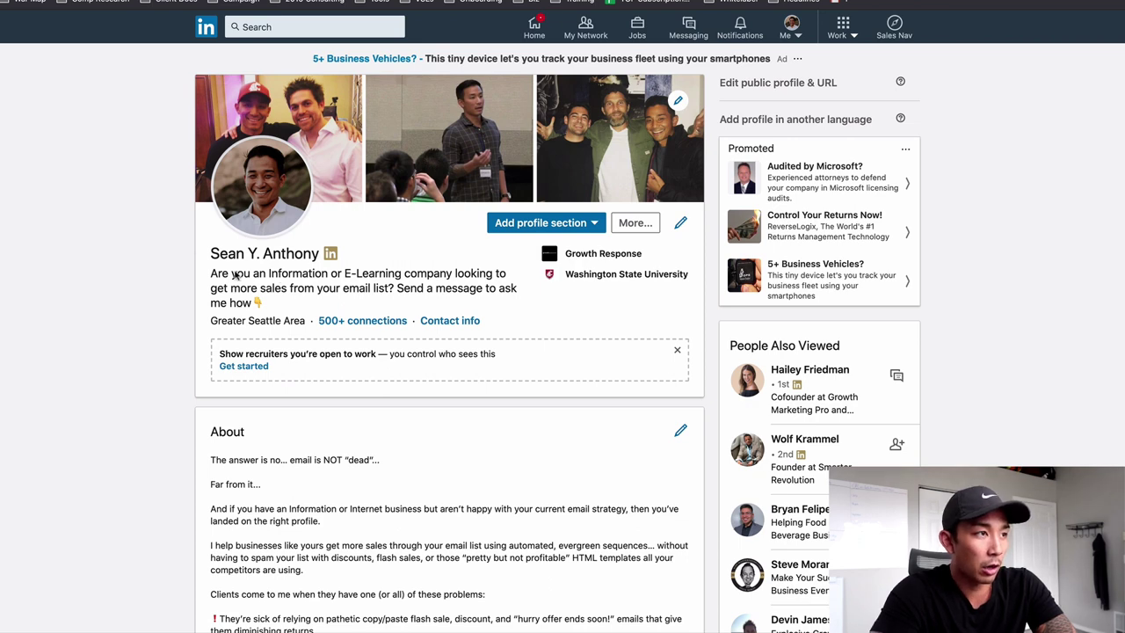
left_click_drag(281, 297, 211, 266)
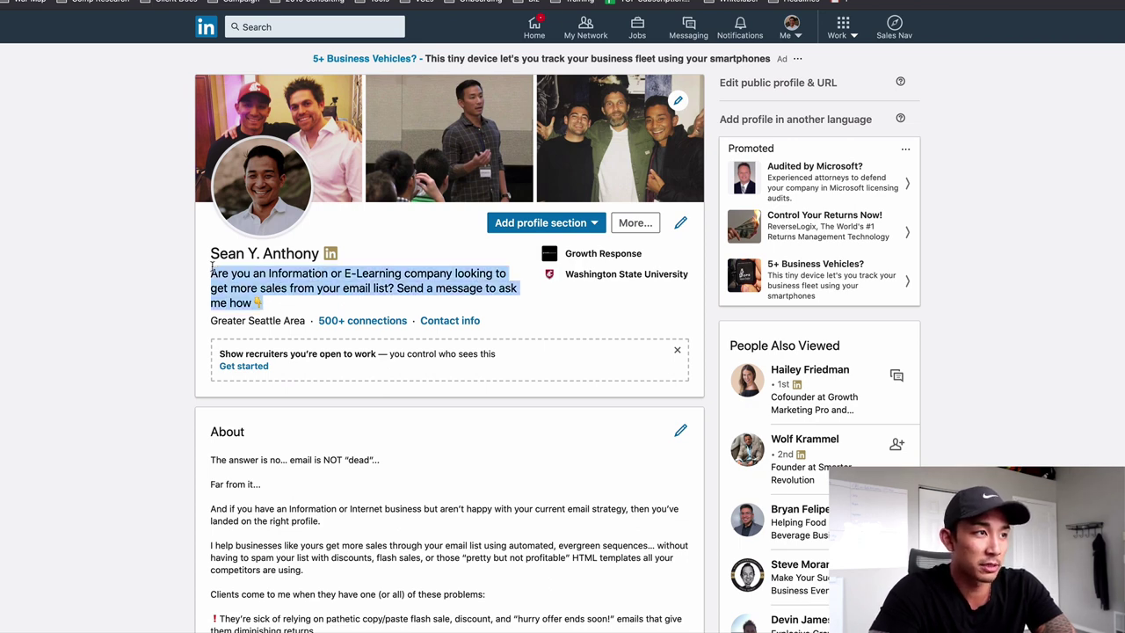
scroll(467, 355, "down", 4)
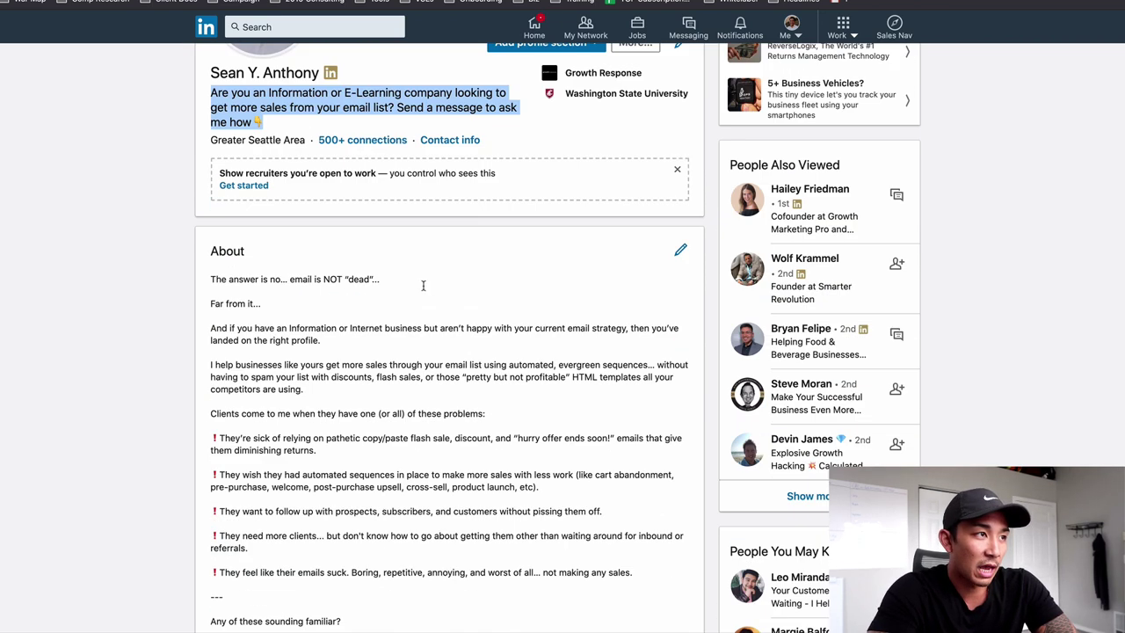
left_click(239, 255)
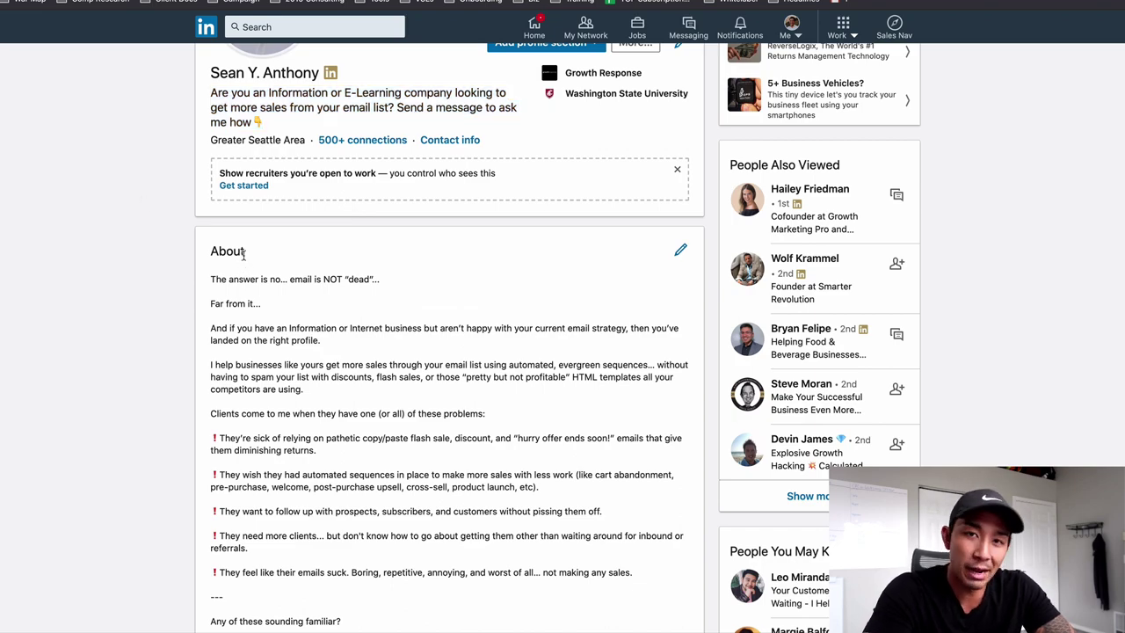
Step: Review the About section from its opening lines to the Calendly booking link, and continue through the Featured articles to the Dashboard
scroll(380, 269, "down", 8)
scroll(385, 267, "up", 6)
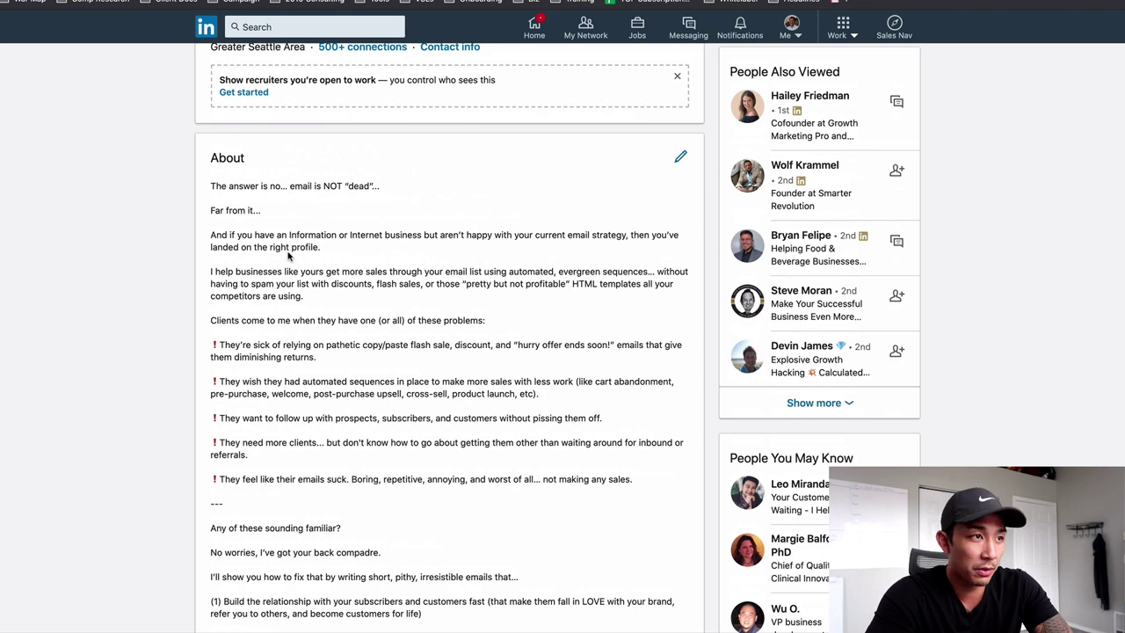
scroll(299, 264, "down", 1)
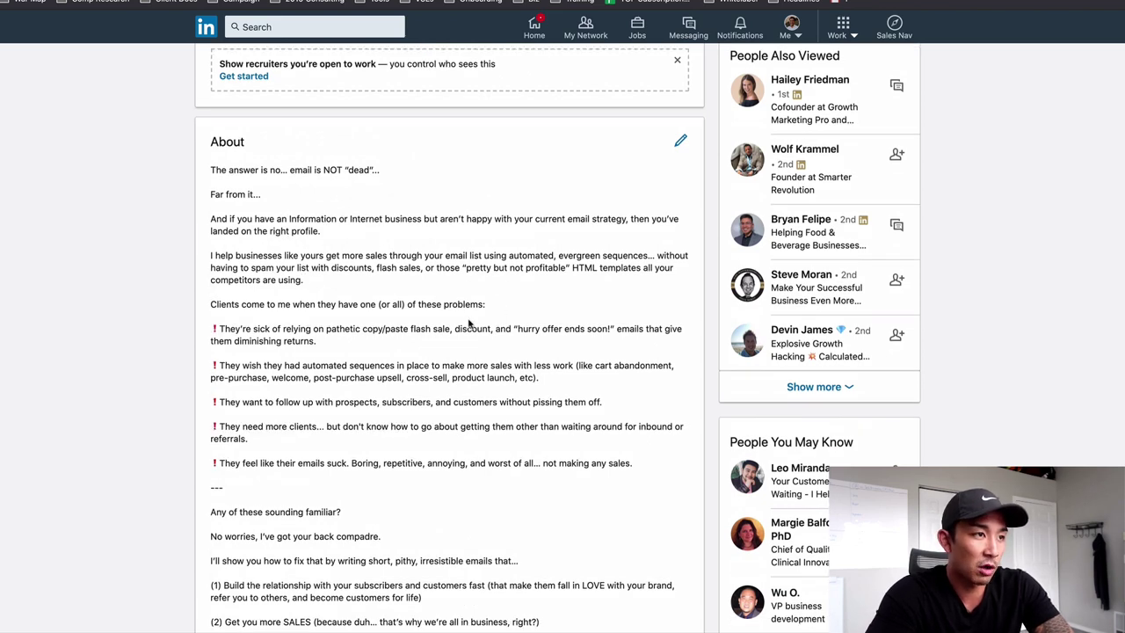
scroll(469, 323, "down", 9)
scroll(409, 532, "down", 6)
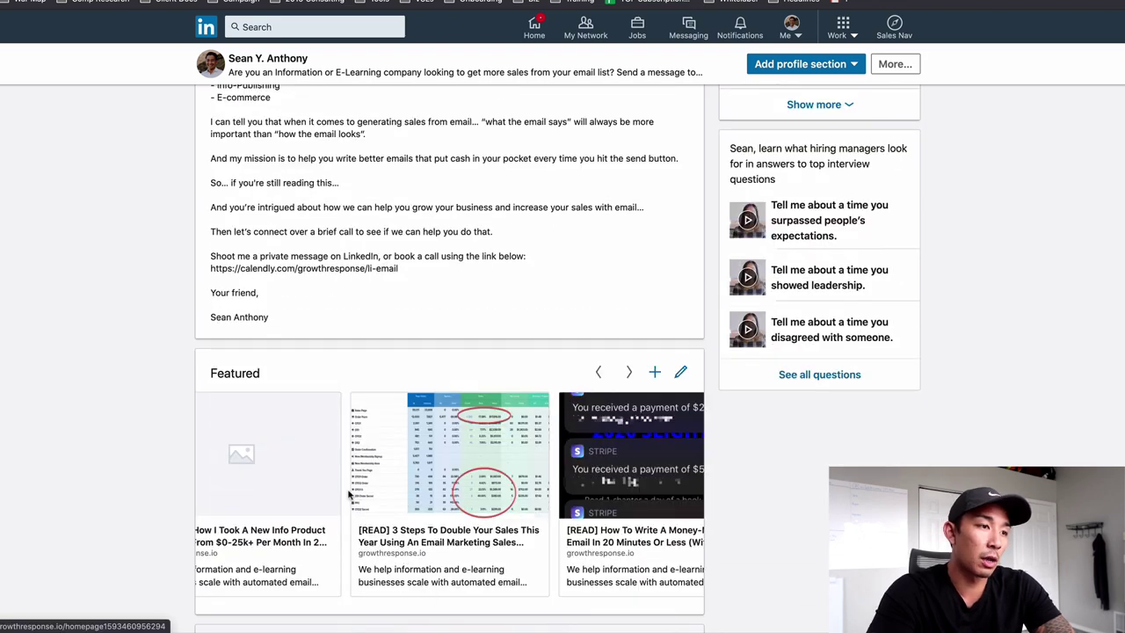
scroll(474, 412, "down", 1)
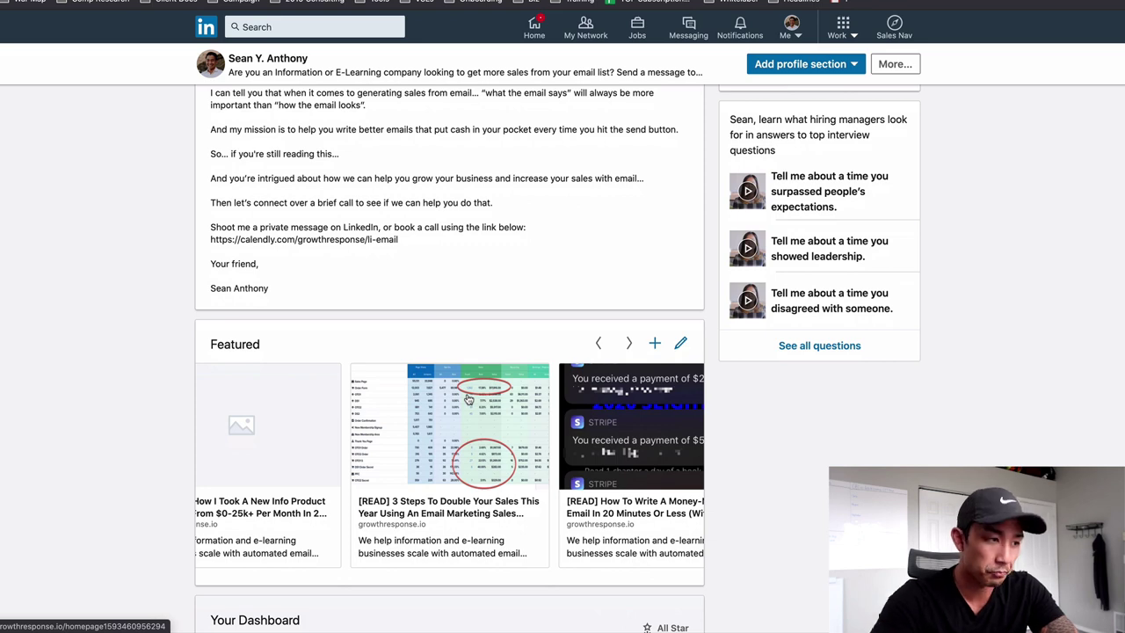
scroll(551, 321, "down", 5)
scroll(369, 410, "down", 2)
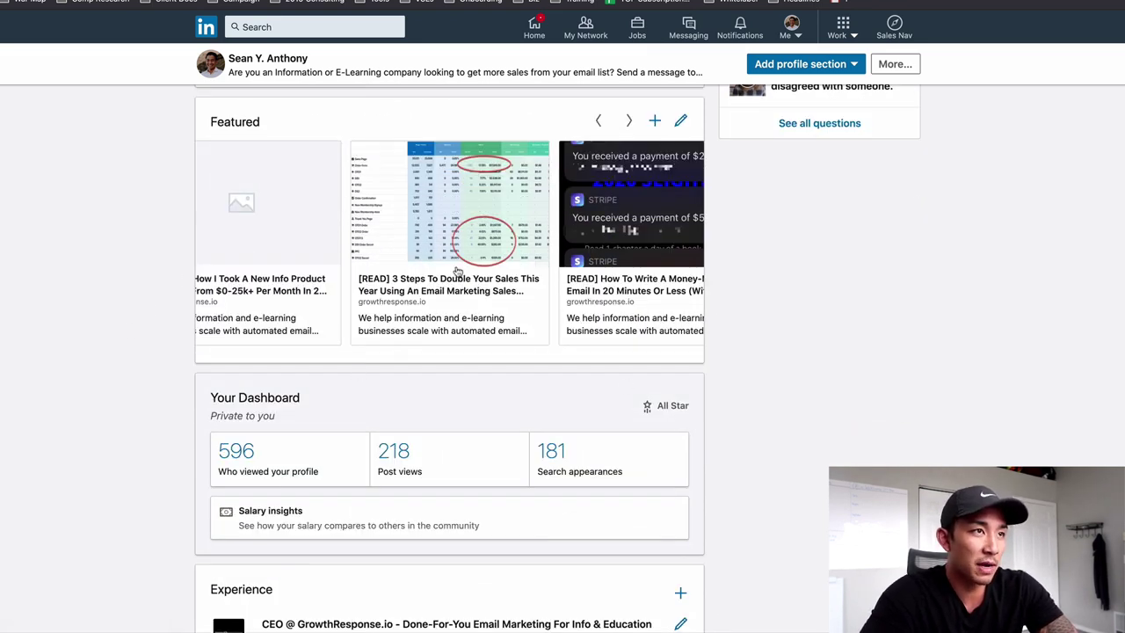
scroll(554, 238, "up", 2)
scroll(526, 196, "down", 2)
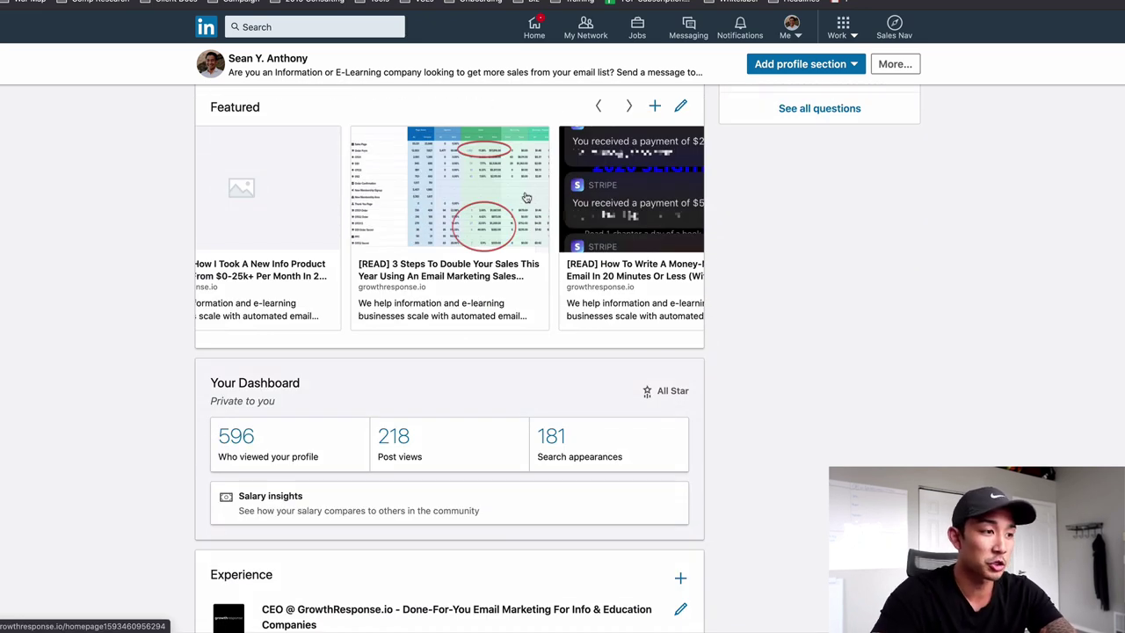
Step: Expand the Growth Response entry under Experience and highlight its LinkedIn message call to action and the Calendly booking link
scroll(665, 319, "down", 5)
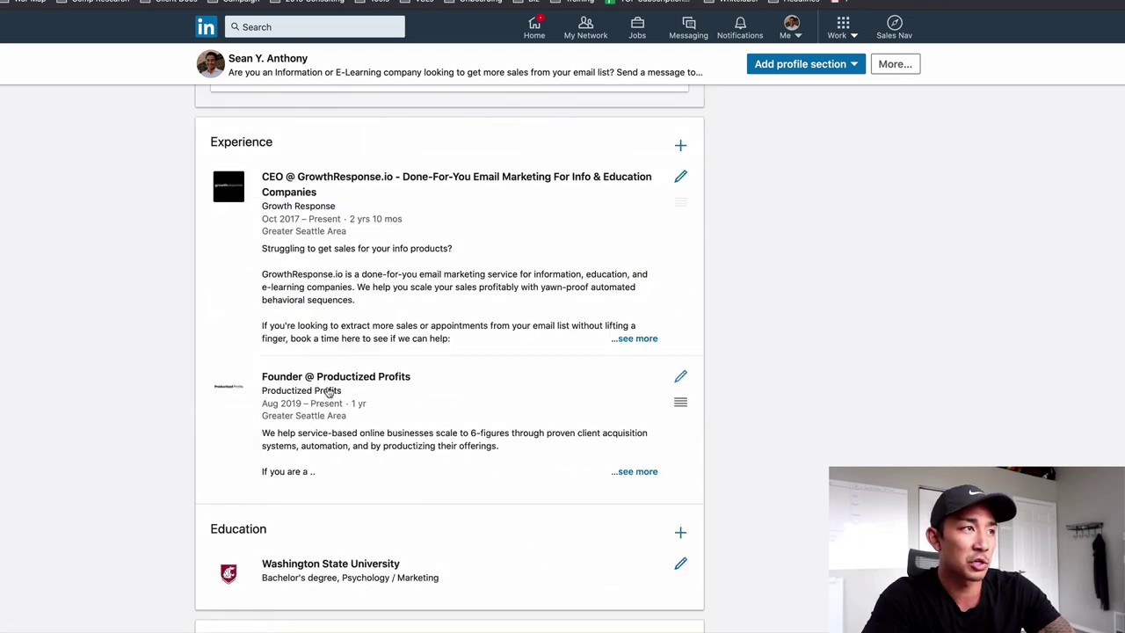
left_click(632, 340)
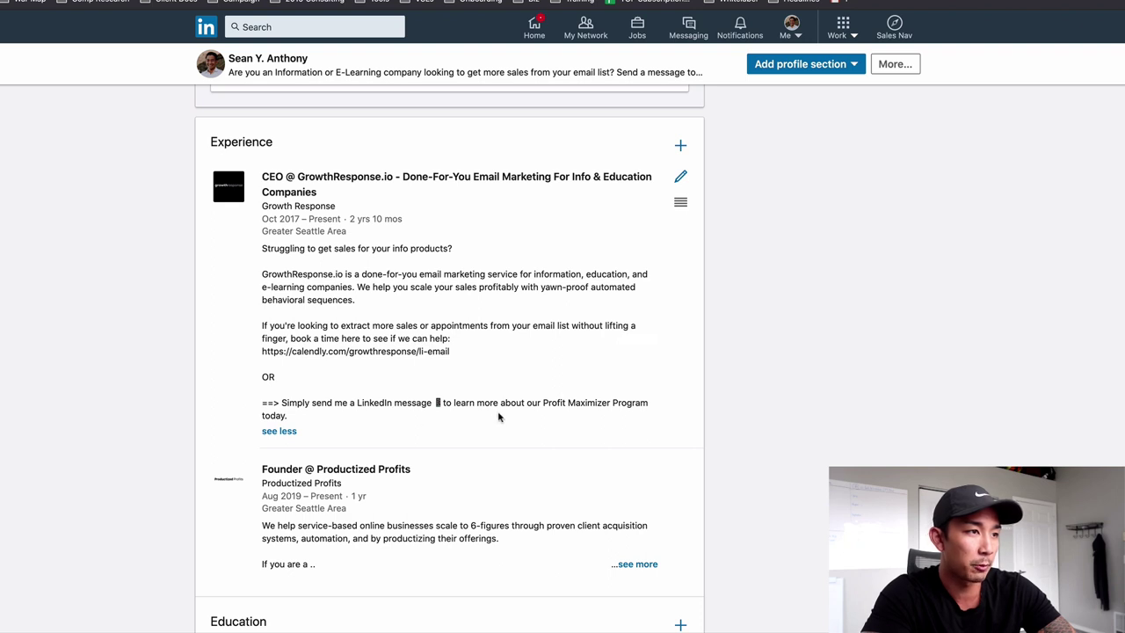
left_click_drag(498, 405, 311, 393)
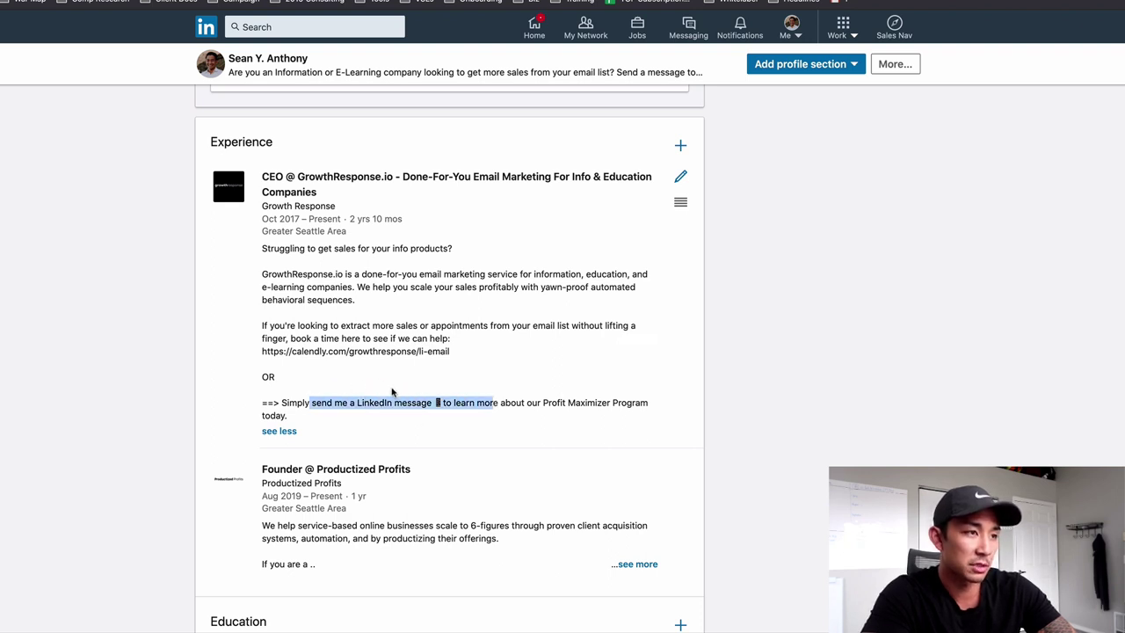
left_click_drag(459, 346, 253, 356)
Step: Review the Education and Skills & Endorsements sections, and return to the profile intro
scroll(263, 356, "down", 10)
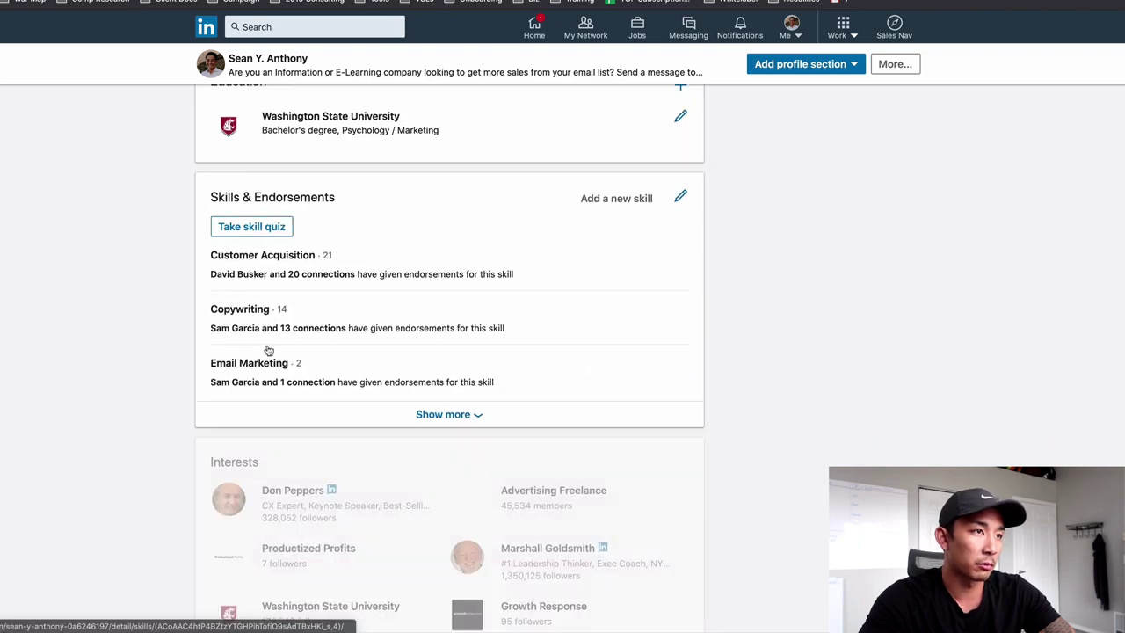
scroll(278, 317, "up", 8)
scroll(278, 317, "down", 3)
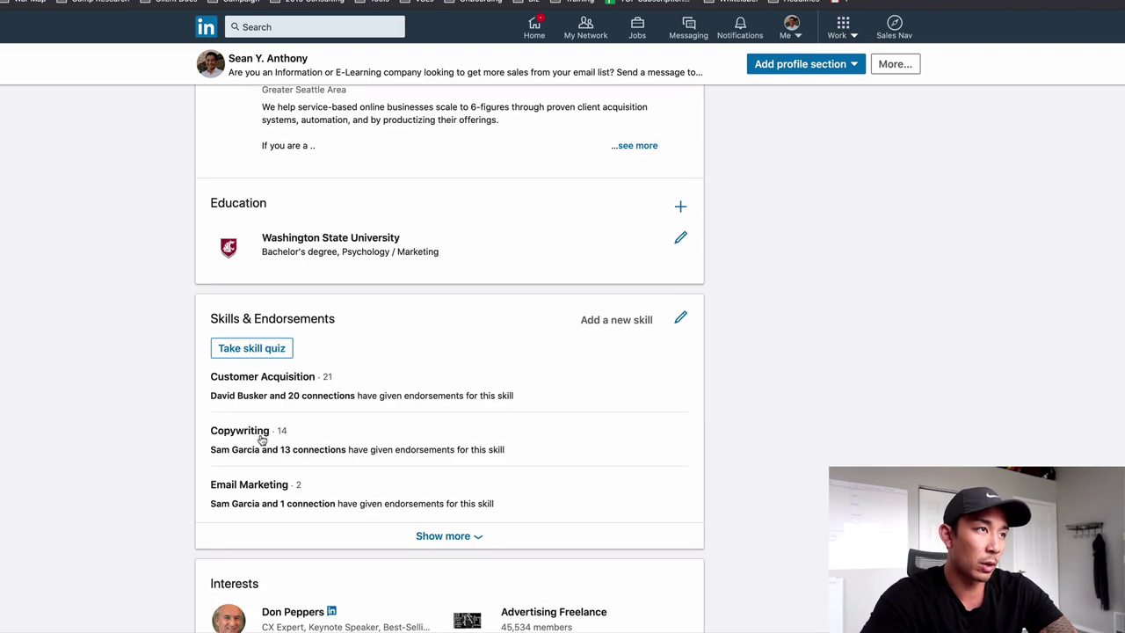
scroll(258, 434, "up", 10)
scroll(508, 428, "up", 10)
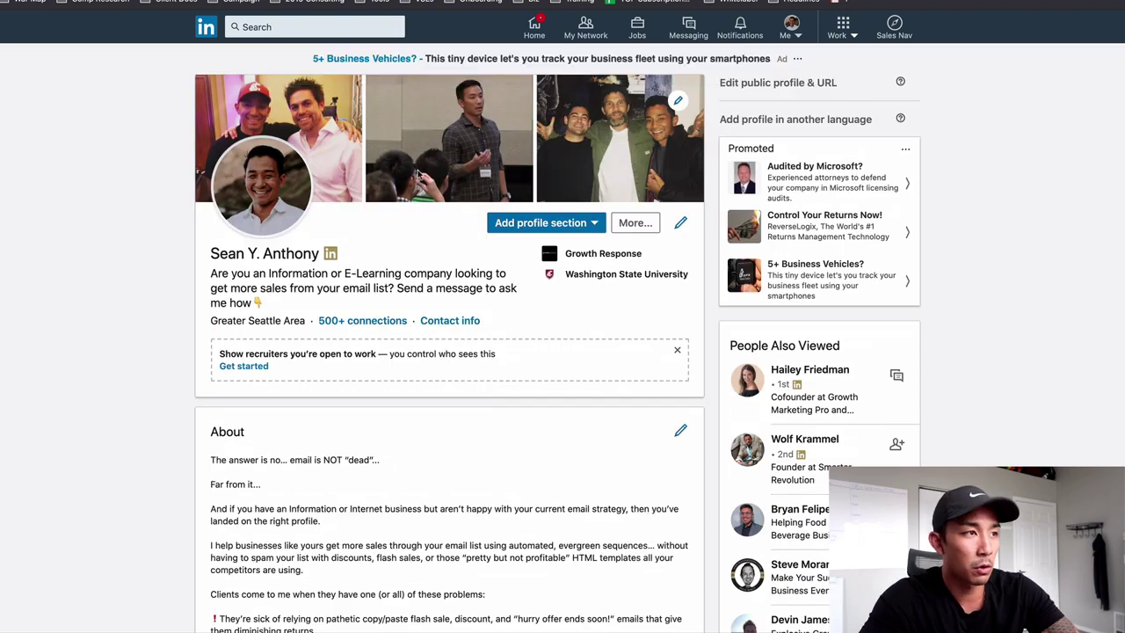
Step: Look over the end of the About section and the Featured articles once more, and go back up to the headline
scroll(293, 469, "down", 10)
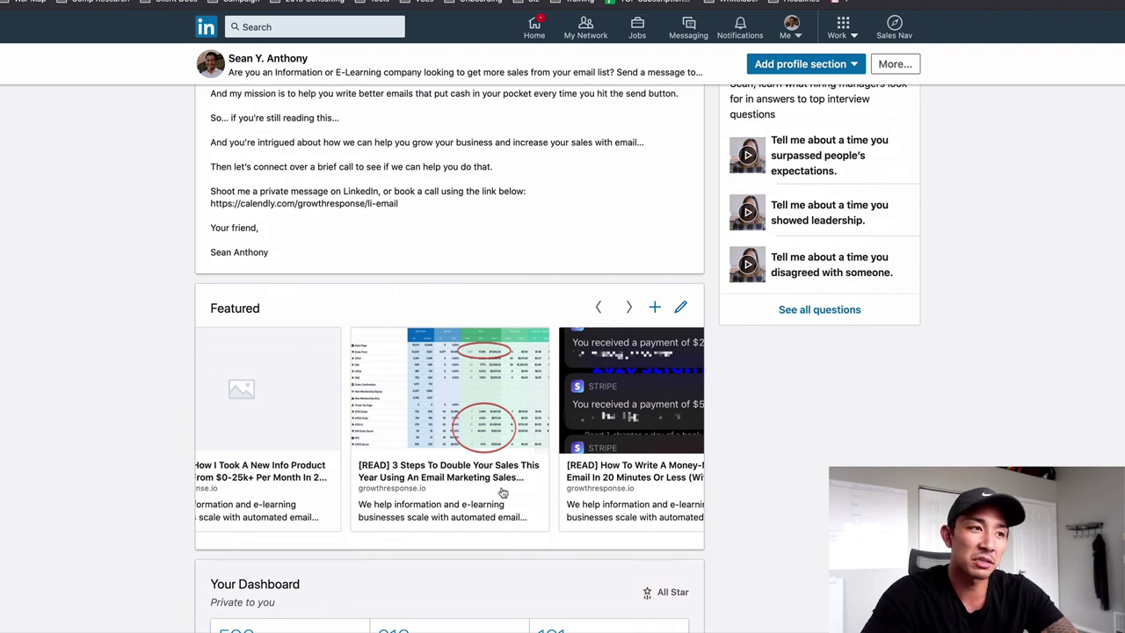
scroll(527, 342, "down", 1)
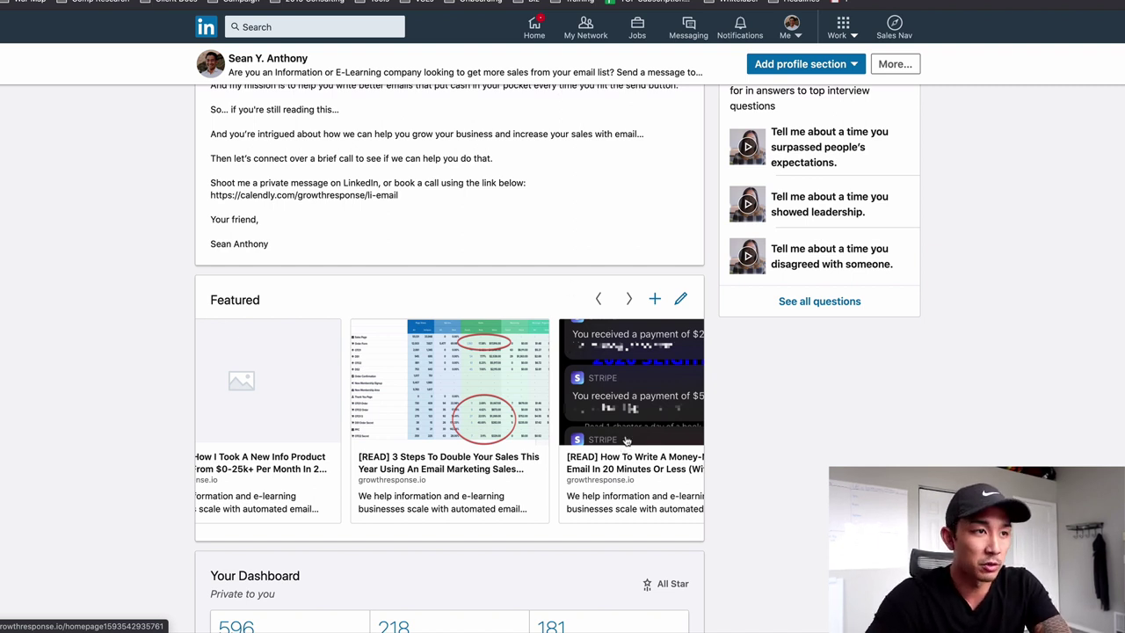
scroll(606, 400, "up", 10)
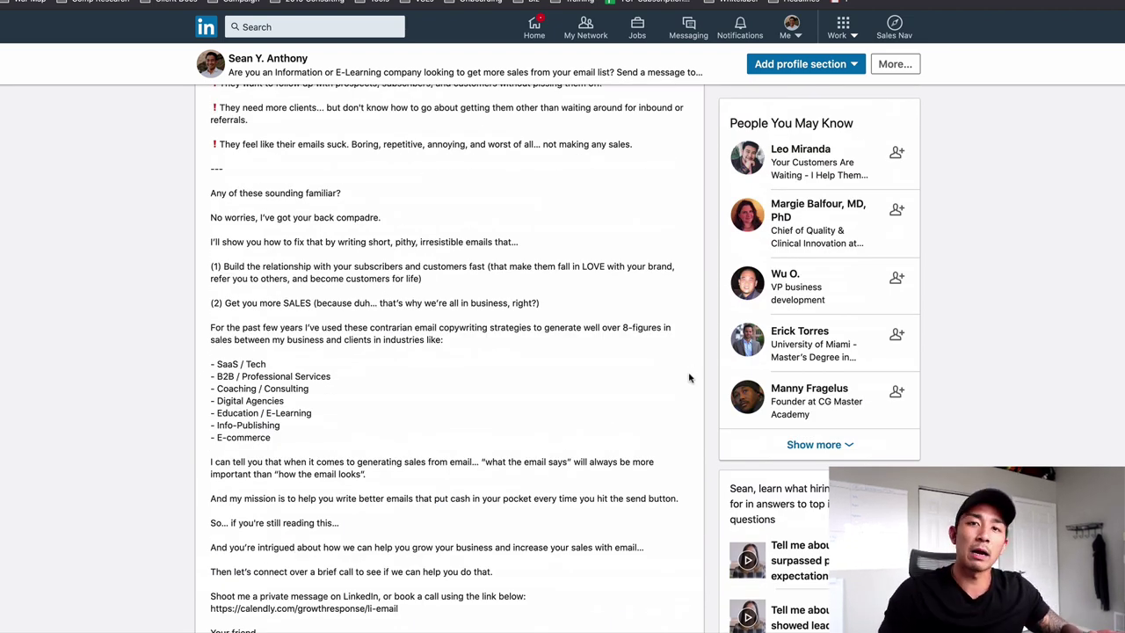
scroll(381, 194, "up", 10)
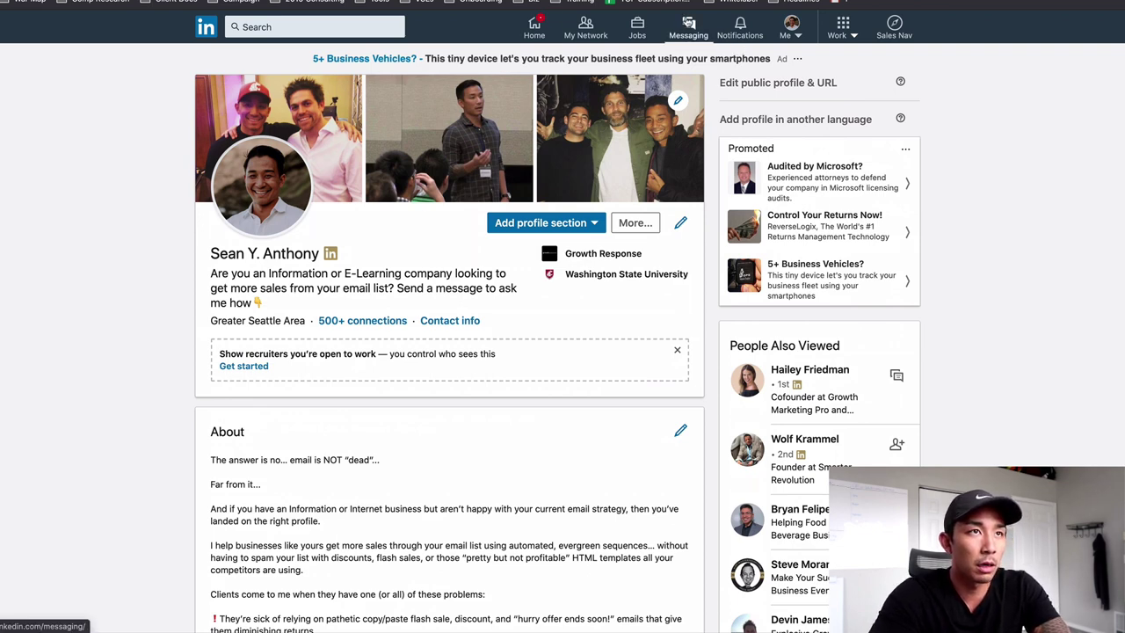
Step: Open the LinkedIn message inbox and filter the conversations to unread messages
left_click(688, 24)
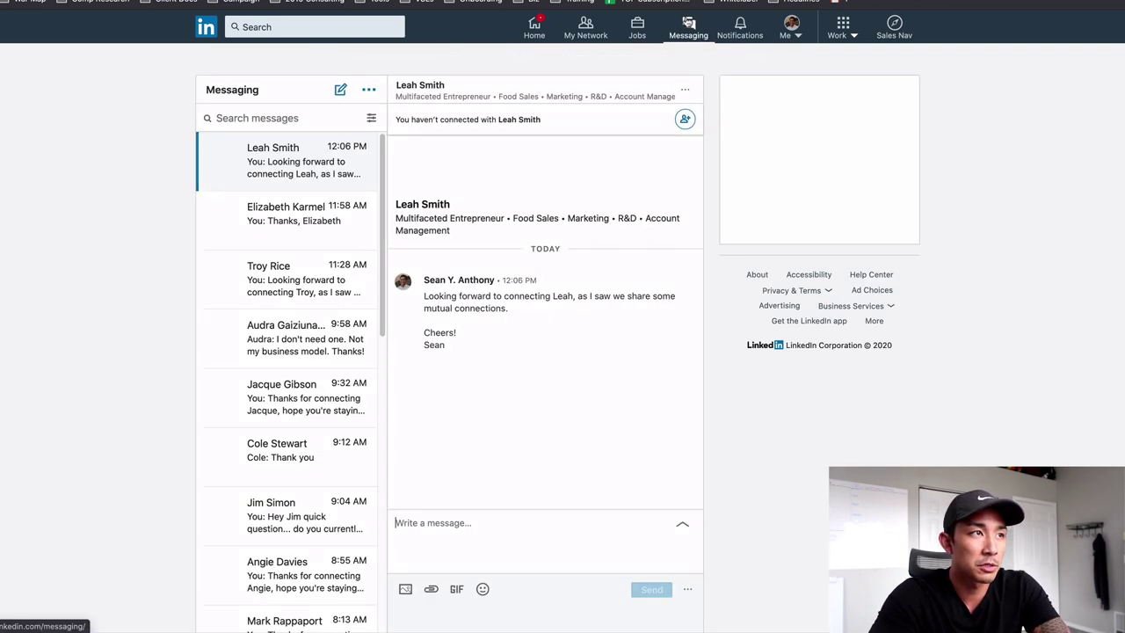
left_click(371, 120)
left_click(326, 220)
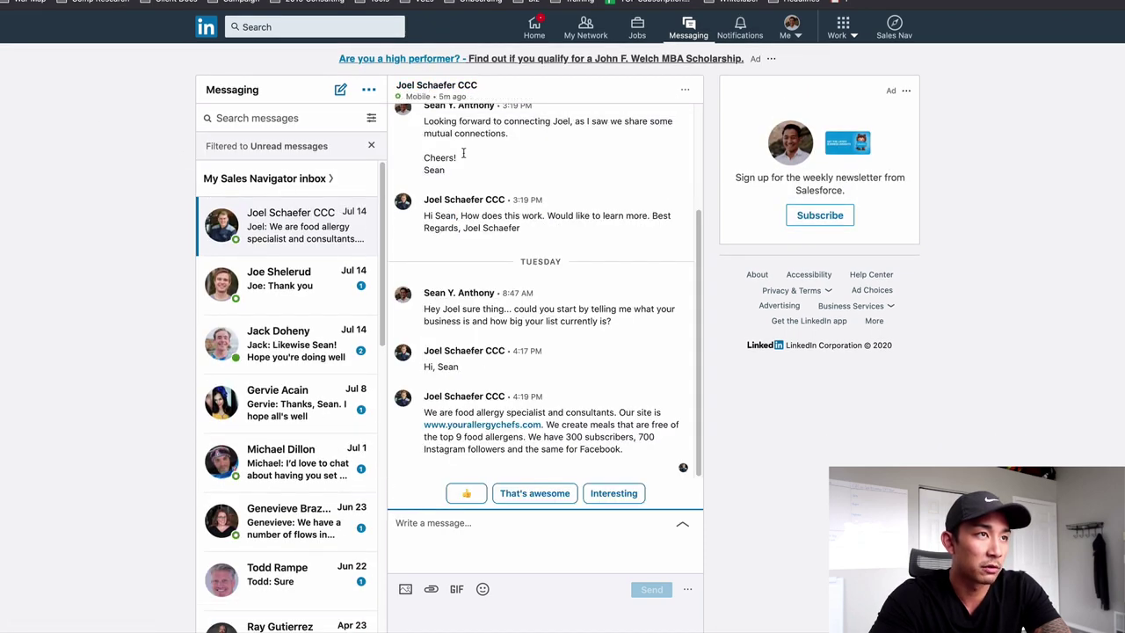
Step: Read the food allergy consultant's conversation from the first connection message through the replies about the business and list size
scroll(528, 176, "up", 4)
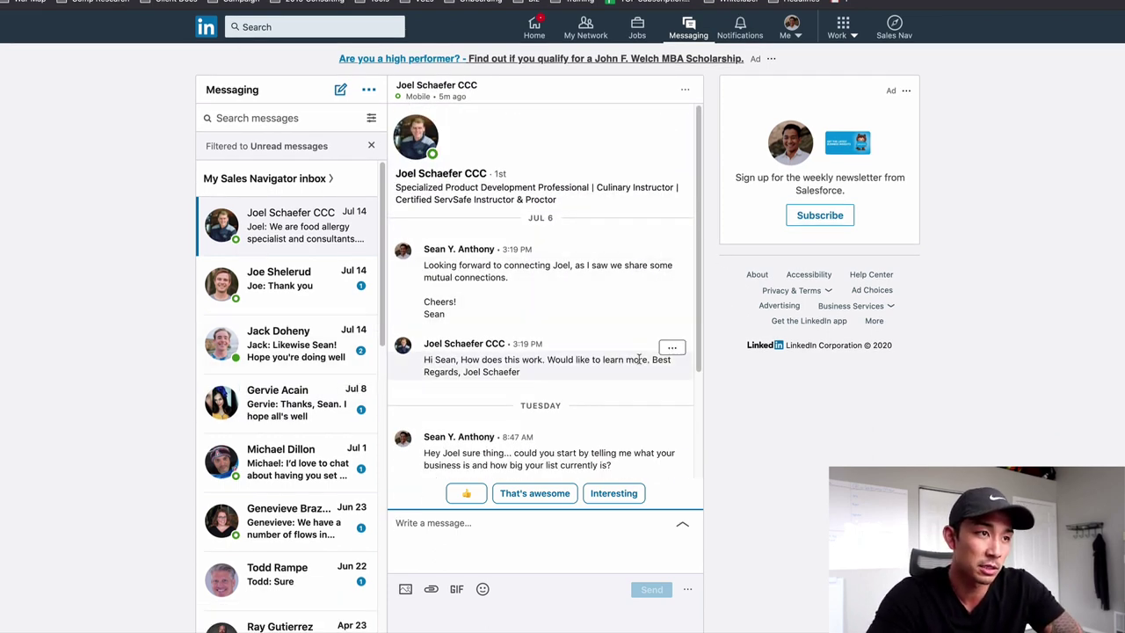
scroll(581, 311, "down", 1)
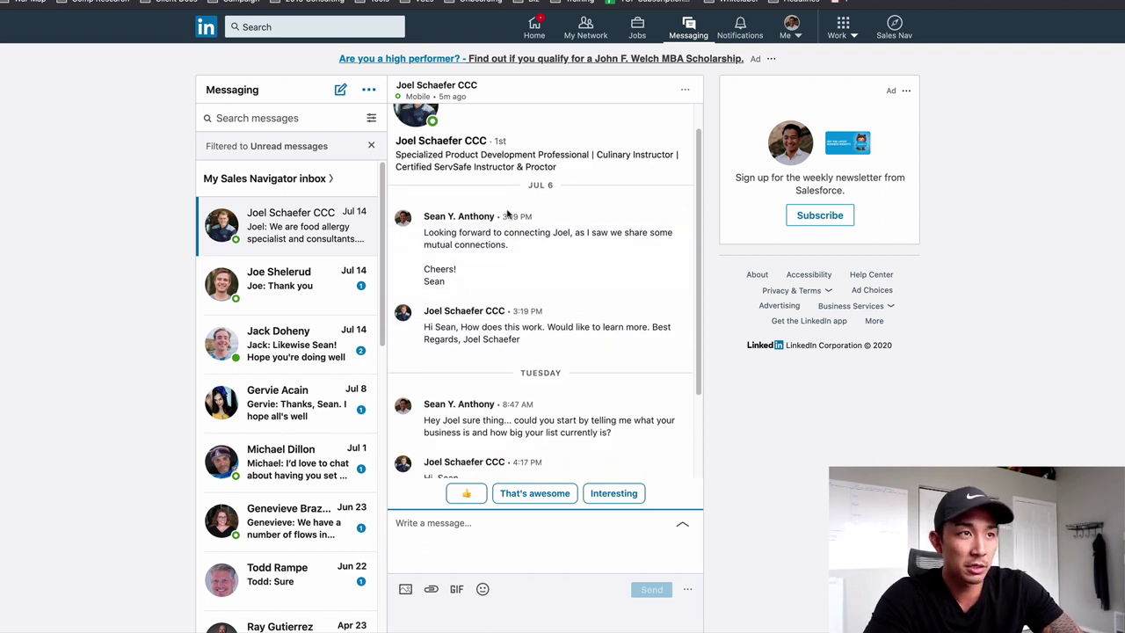
scroll(561, 300, "down", 1)
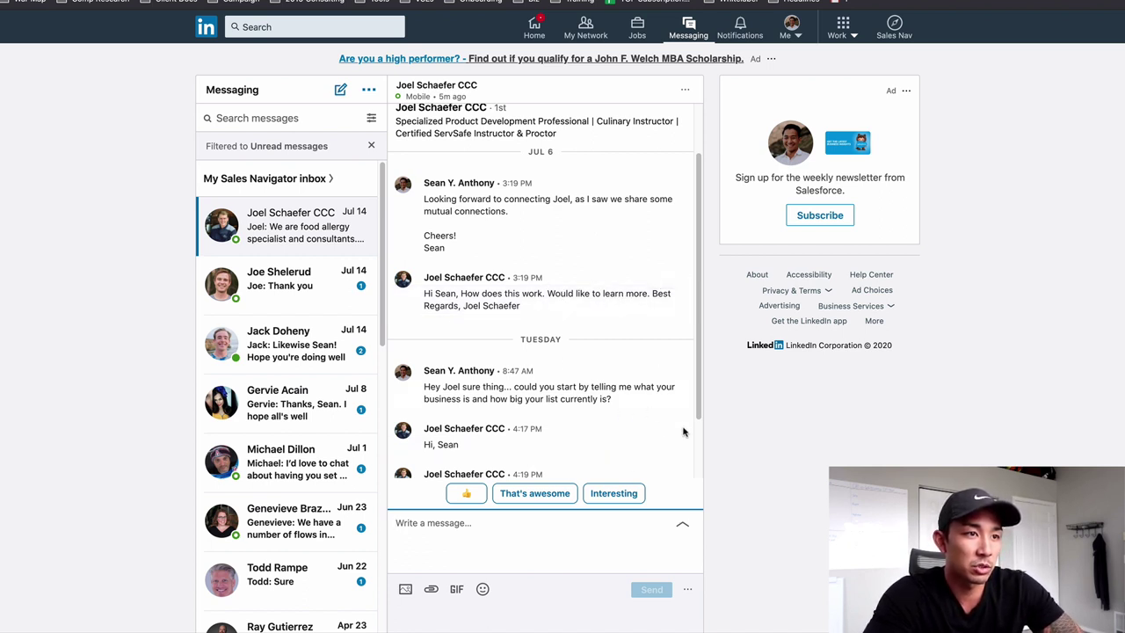
scroll(518, 396, "down", 1)
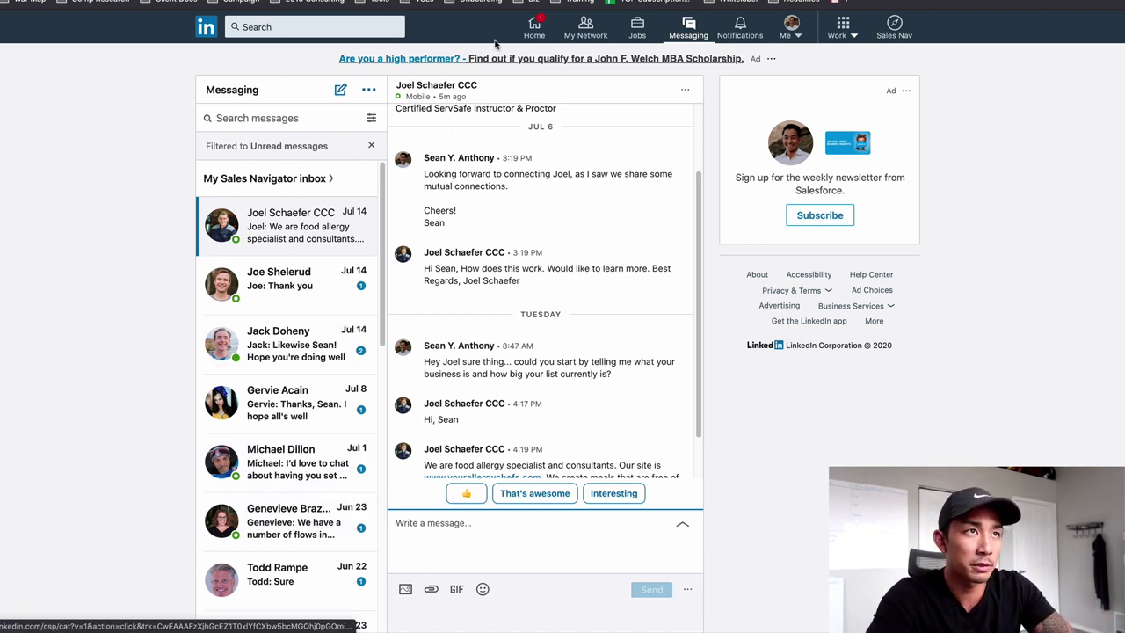
Step: Go to the LinkedIn home feed, launch Sales Navigator from it and open the full set of lead search filters
left_click(542, 37)
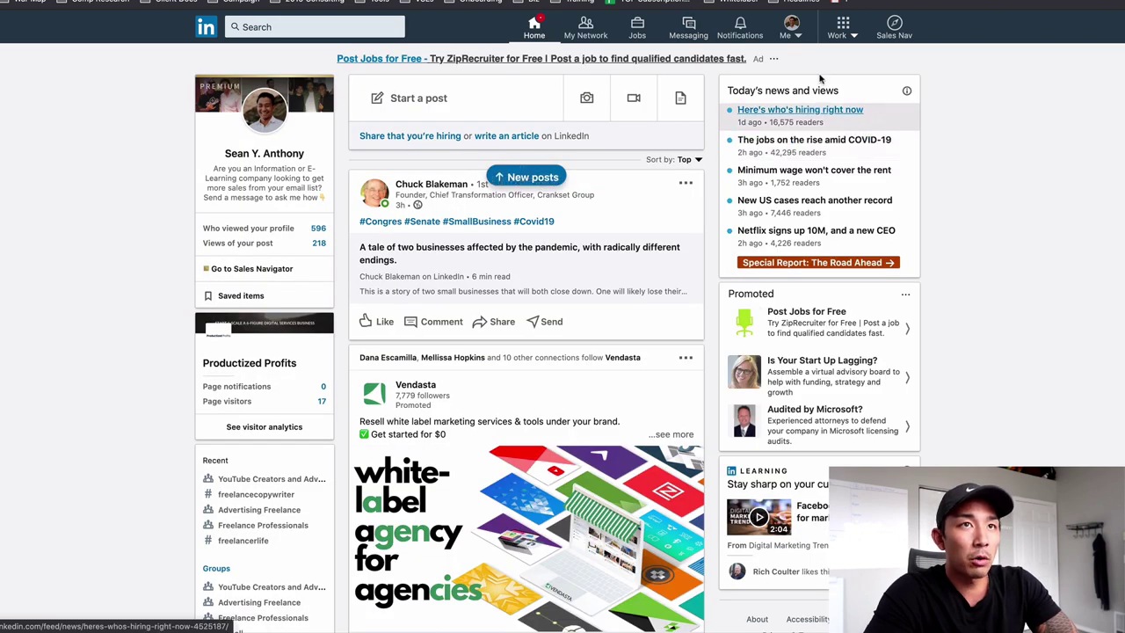
left_click(903, 26)
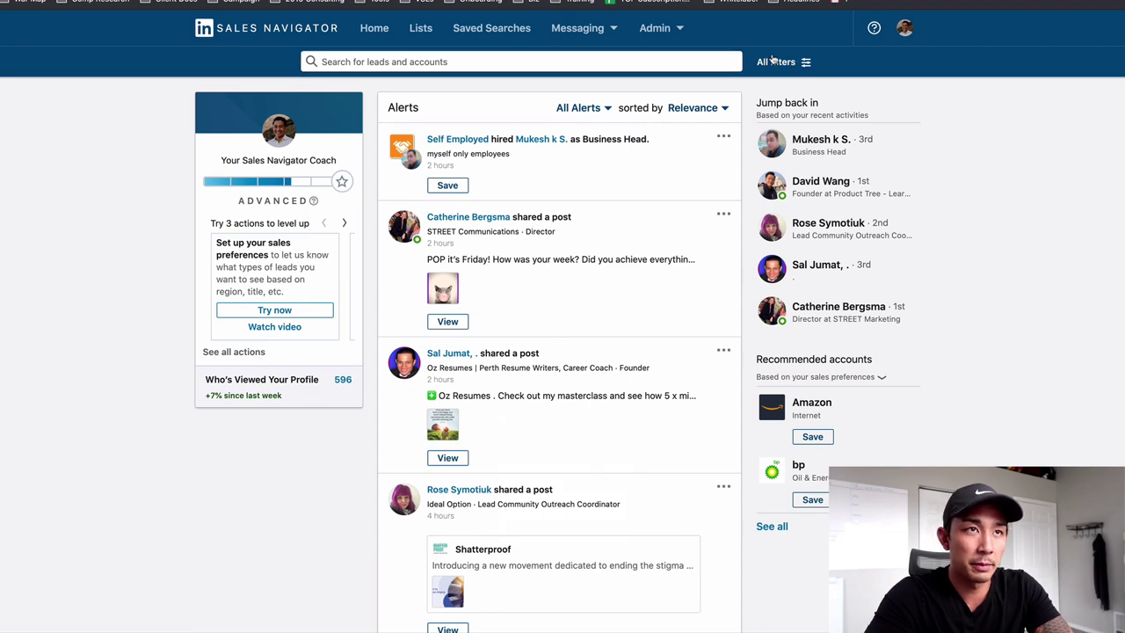
left_click(776, 62)
left_click(789, 88)
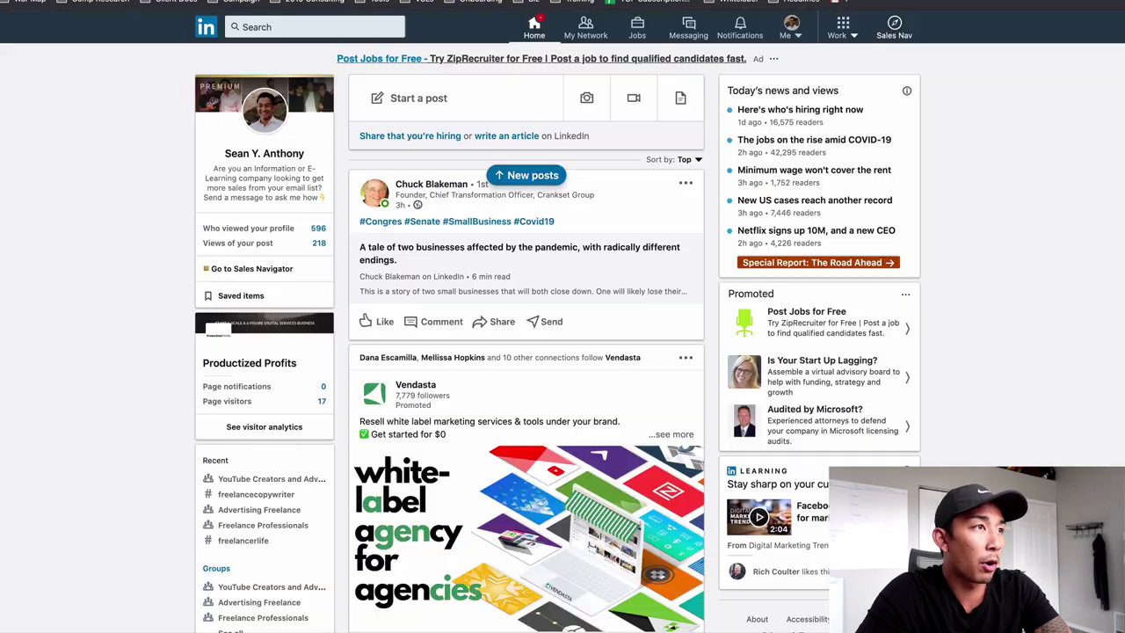
Step: Highlight "Information" in the headline on the home feed's profile card, and look at the Industry options in the lead filters
double_click(276, 168)
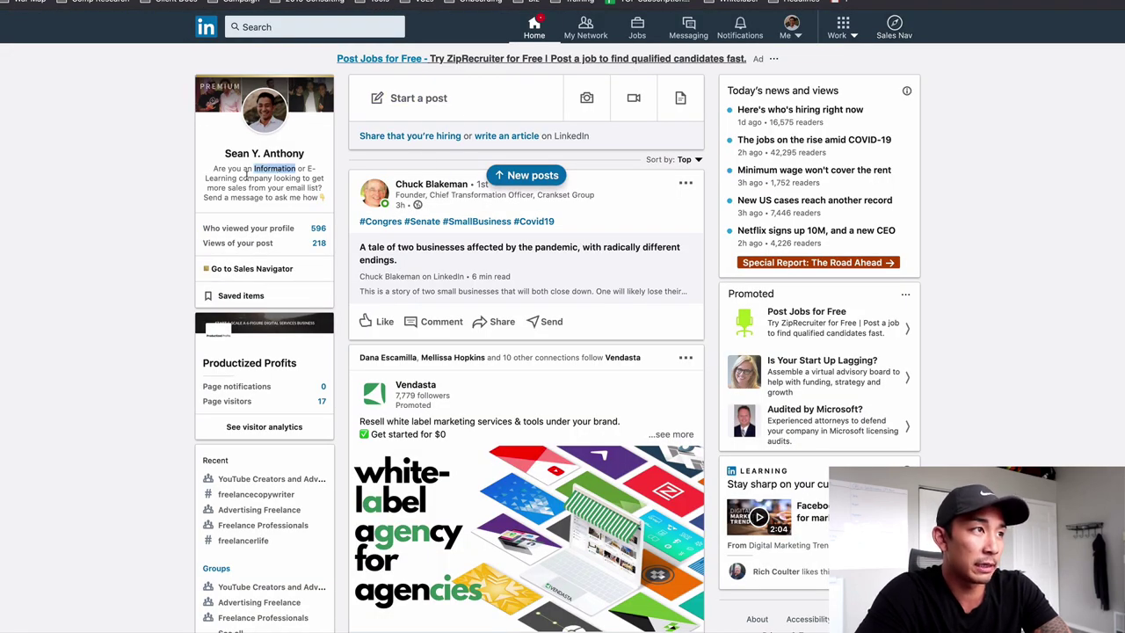
left_click(221, 182)
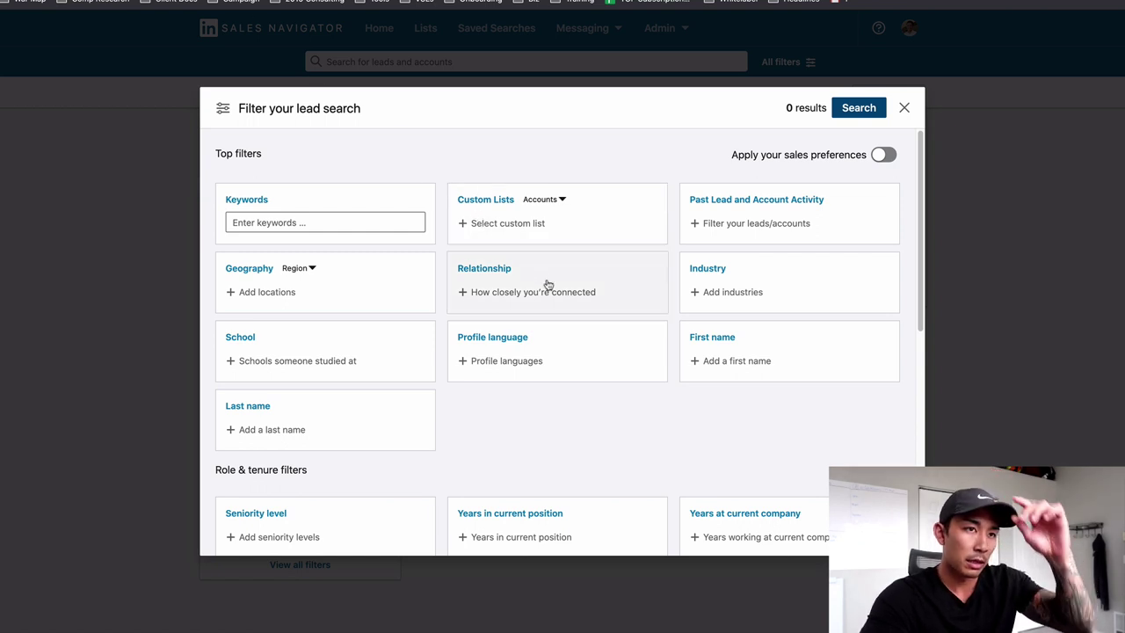
left_click(777, 297)
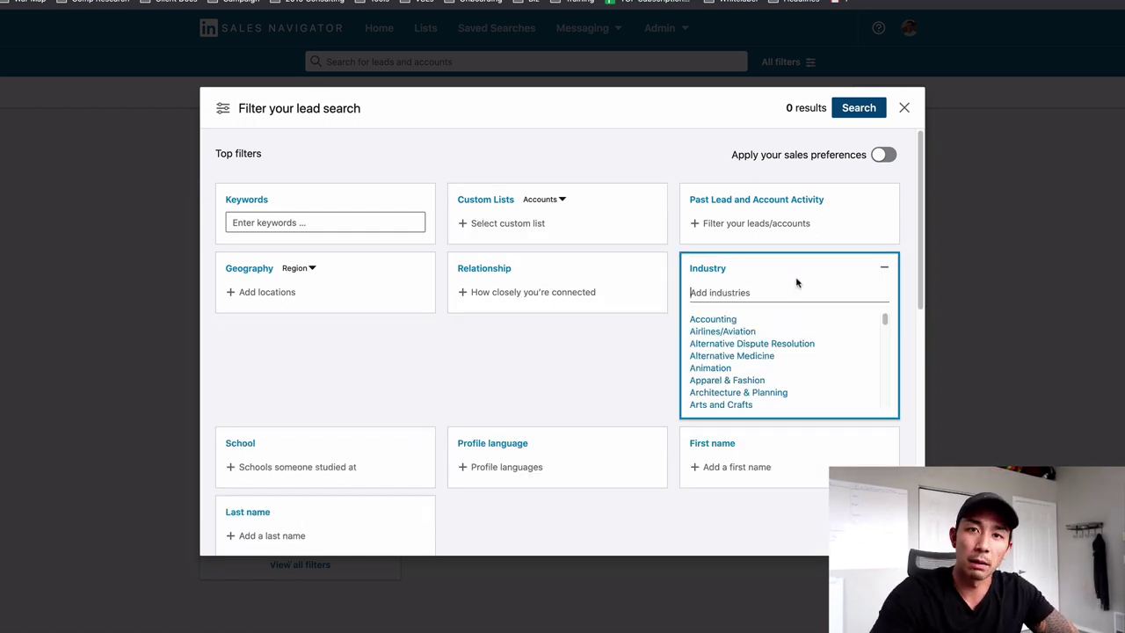
left_click(546, 341)
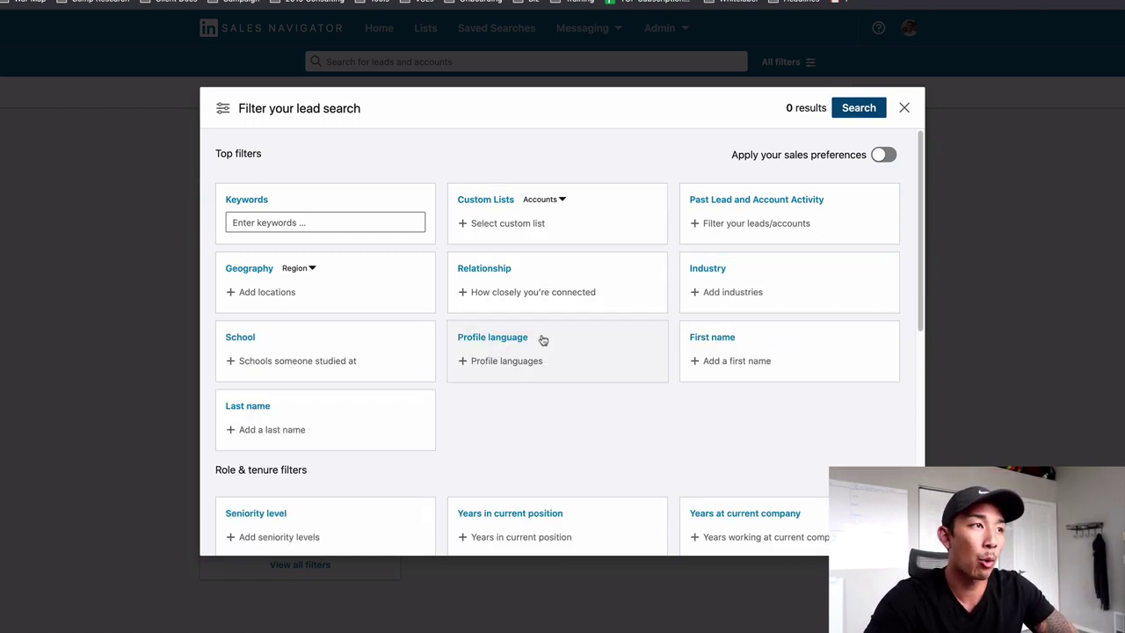
Step: Set the lead search's Geography filter to Seattle, Washington, United States
left_click(379, 300)
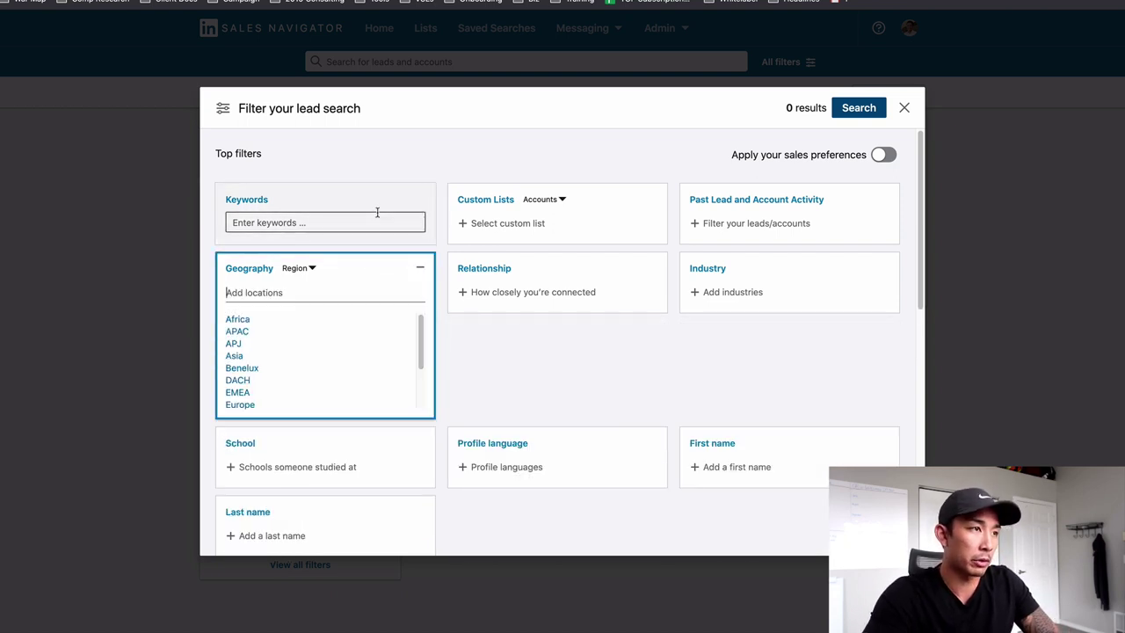
type("sea")
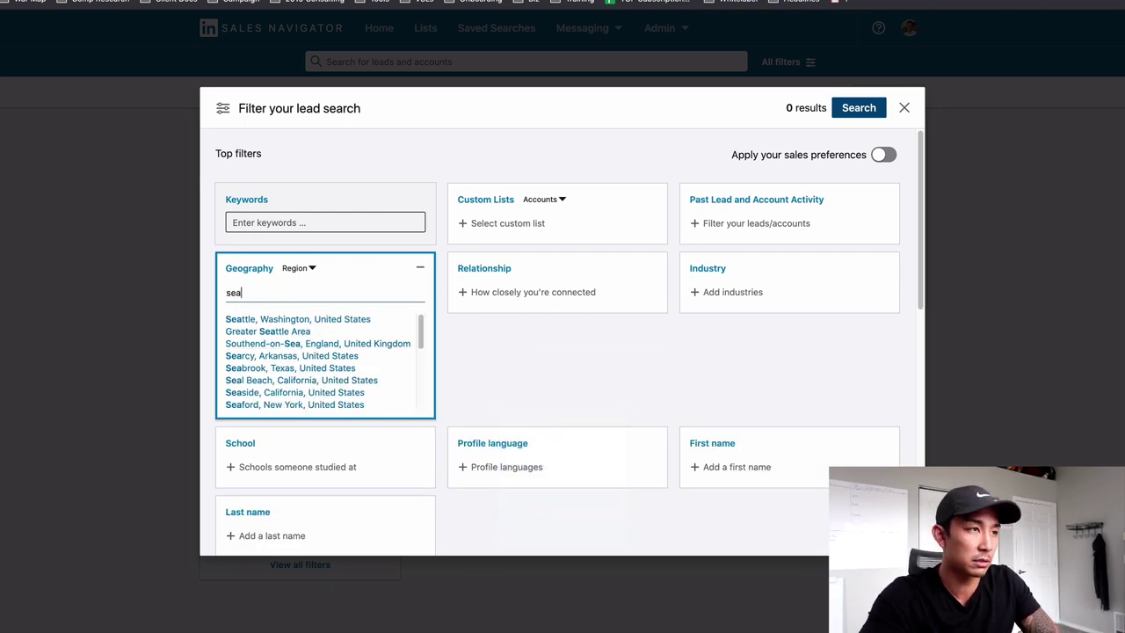
type("tt")
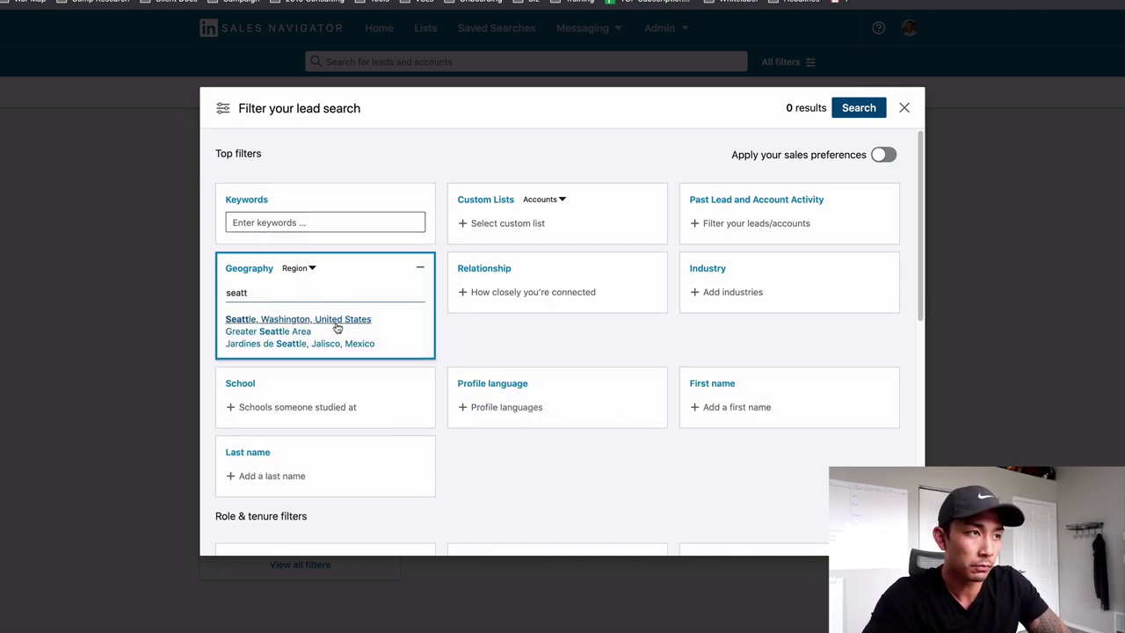
left_click(336, 322)
left_click(596, 358)
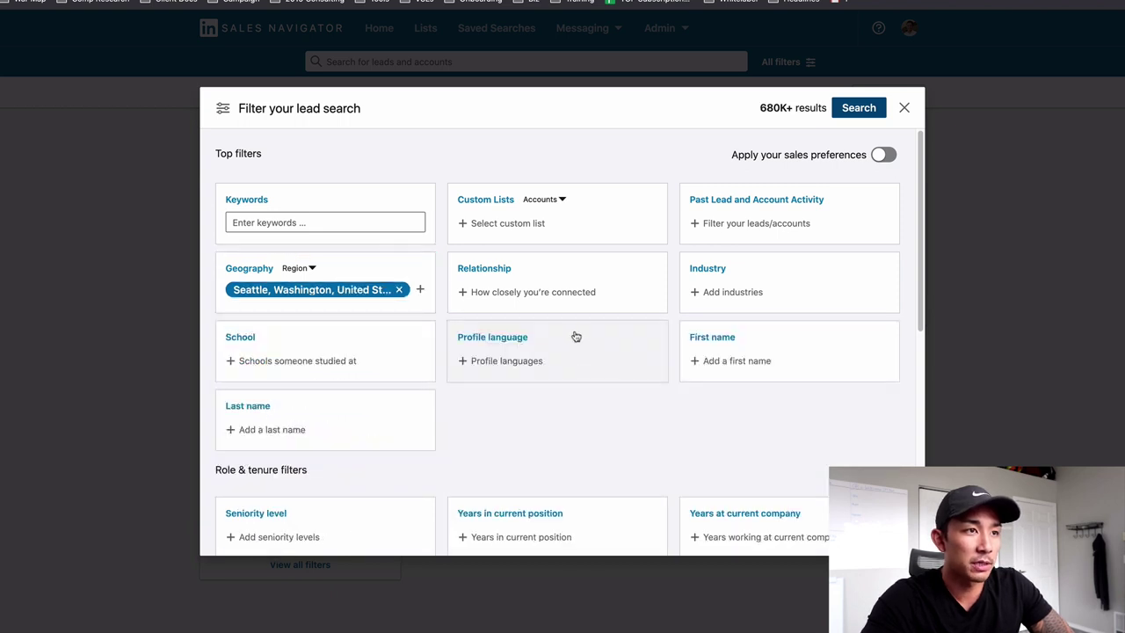
Step: Limit the lead search's Relationship filter to 2nd Degree Connections
left_click(585, 304)
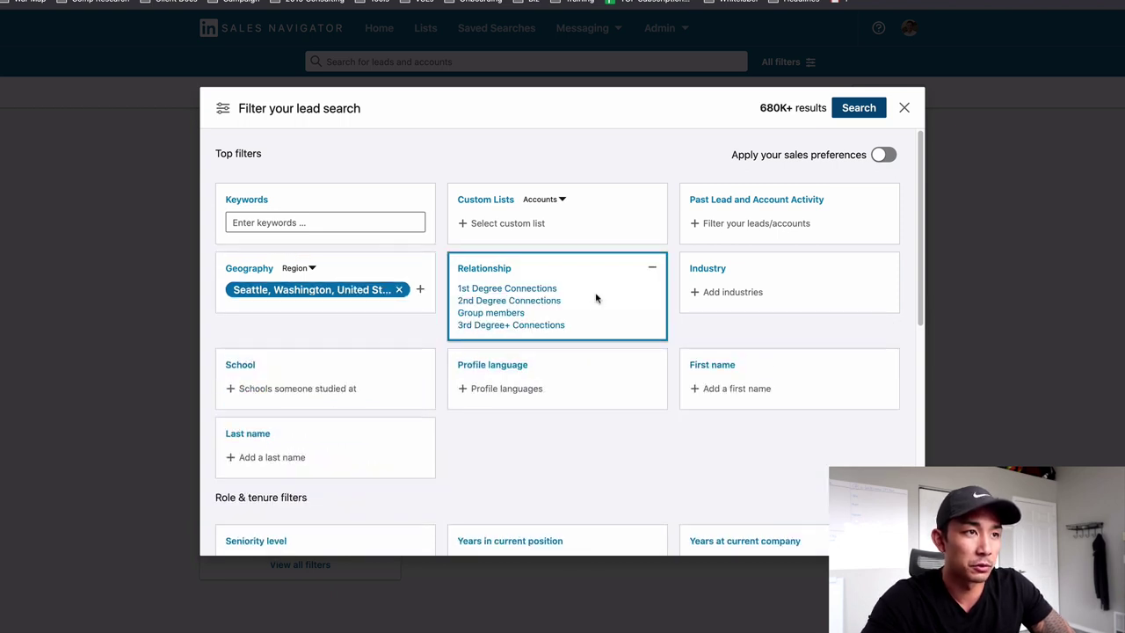
left_click(552, 302)
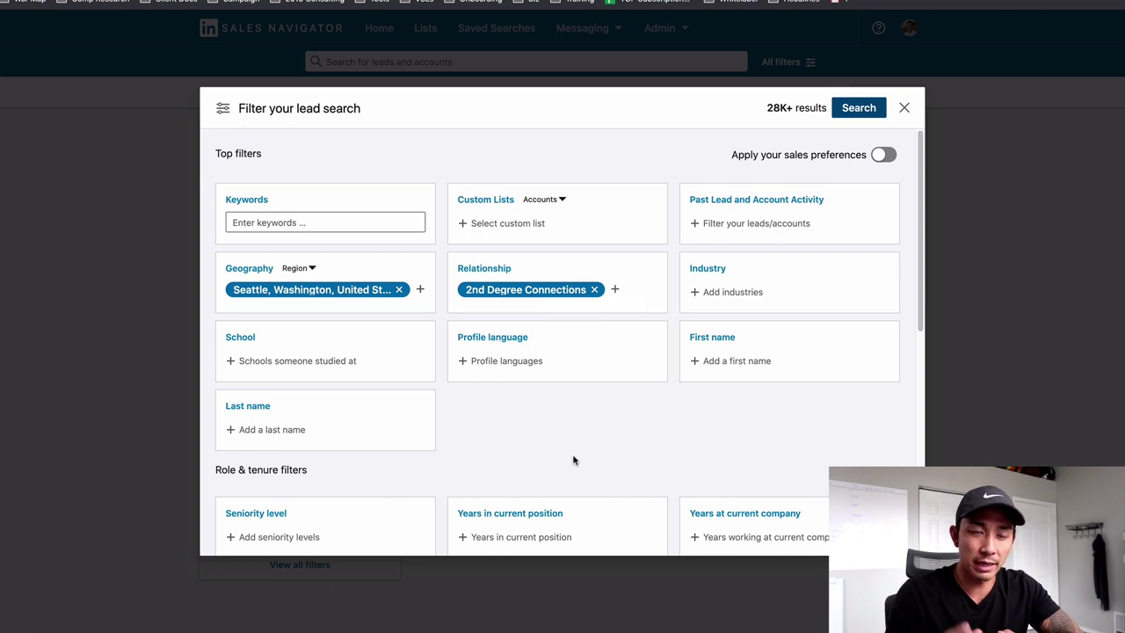
left_click(615, 291)
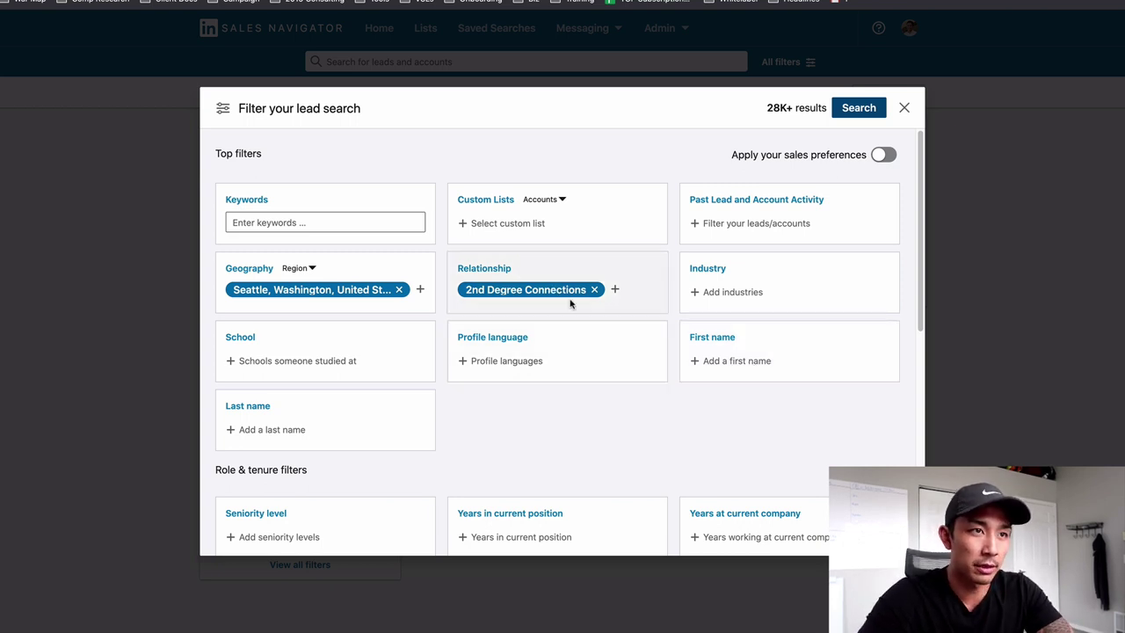
Step: Add E-Learning as an included industry in the lead search filters
left_click(774, 295)
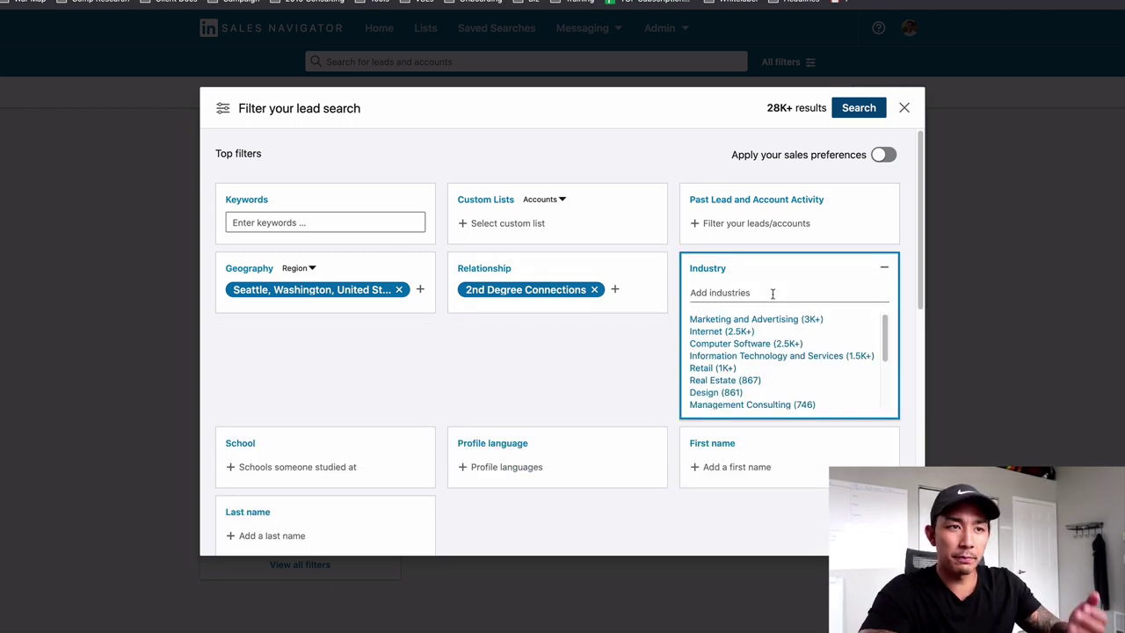
type("e")
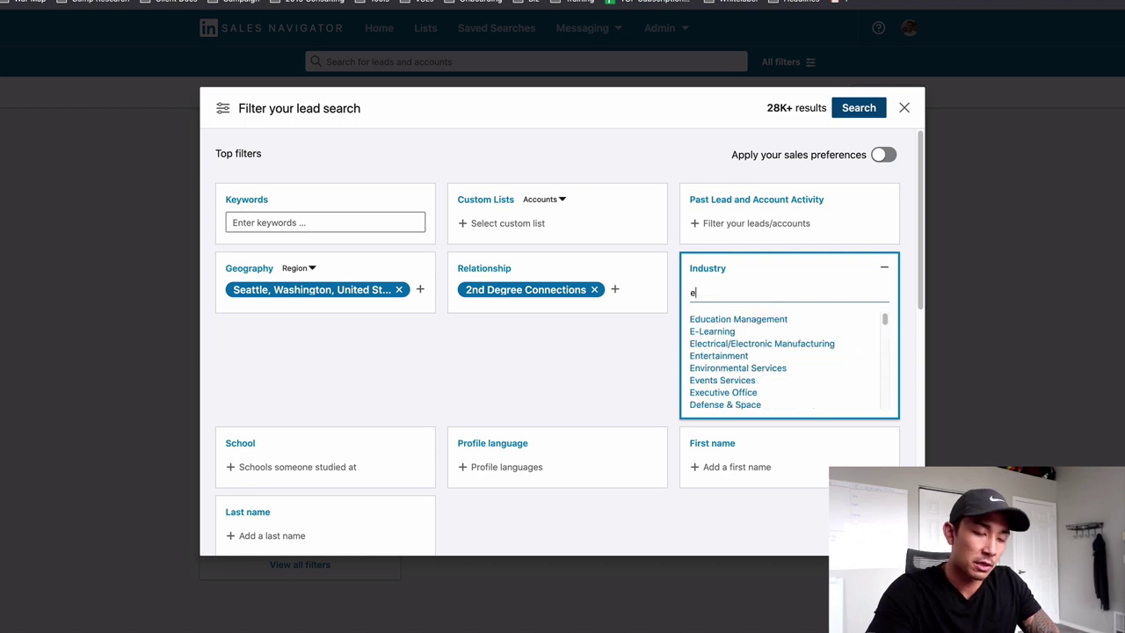
key("BackSpace")
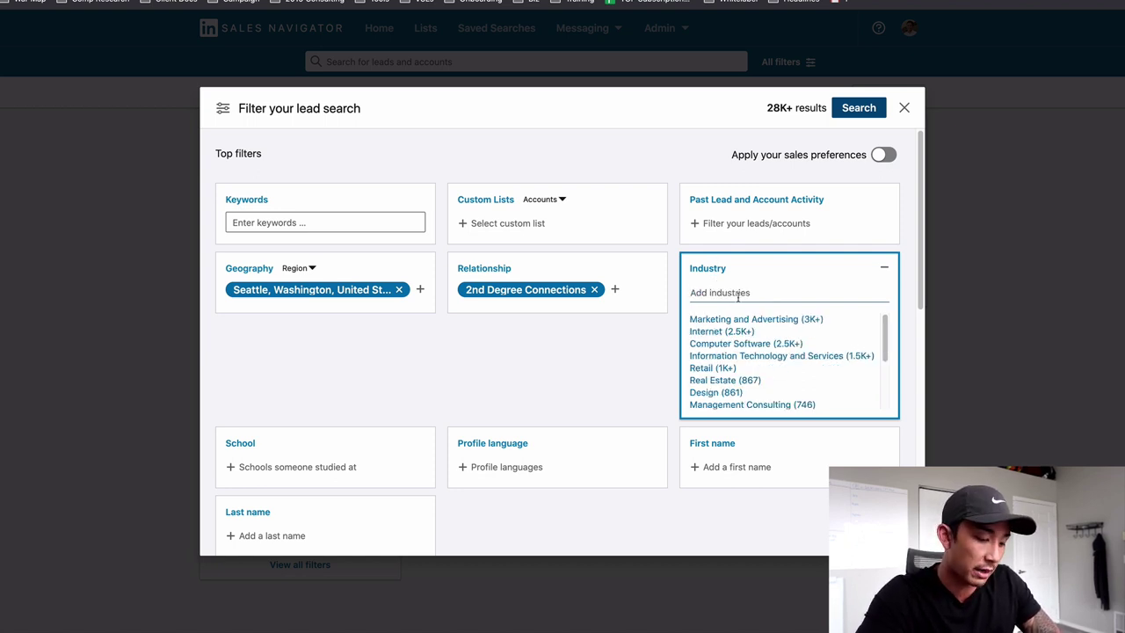
type("e-lear")
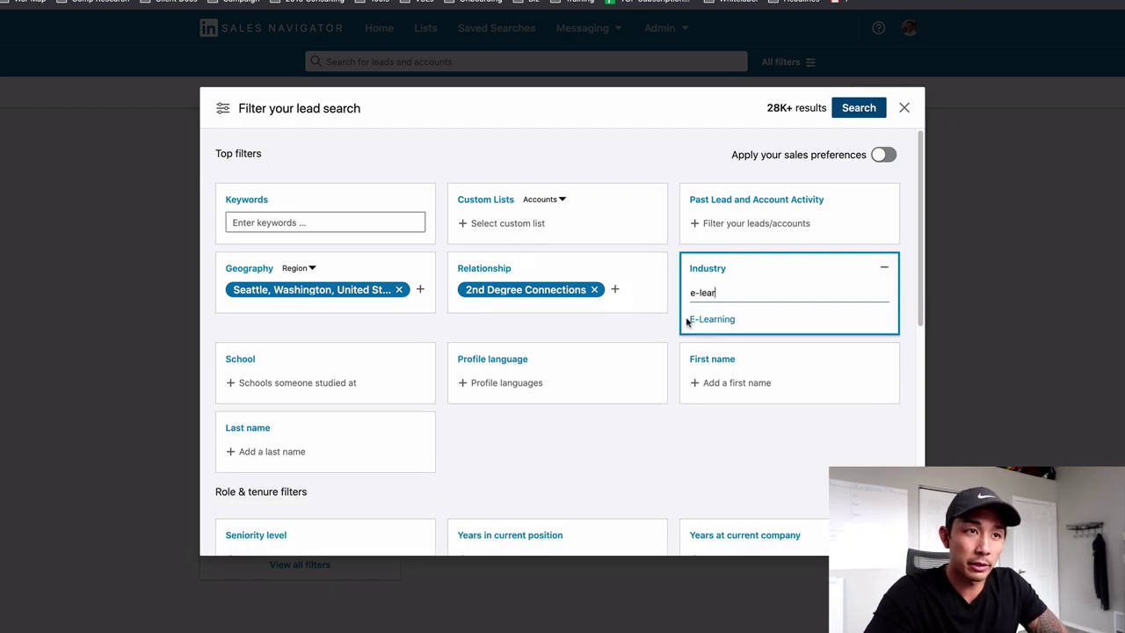
left_click(695, 319)
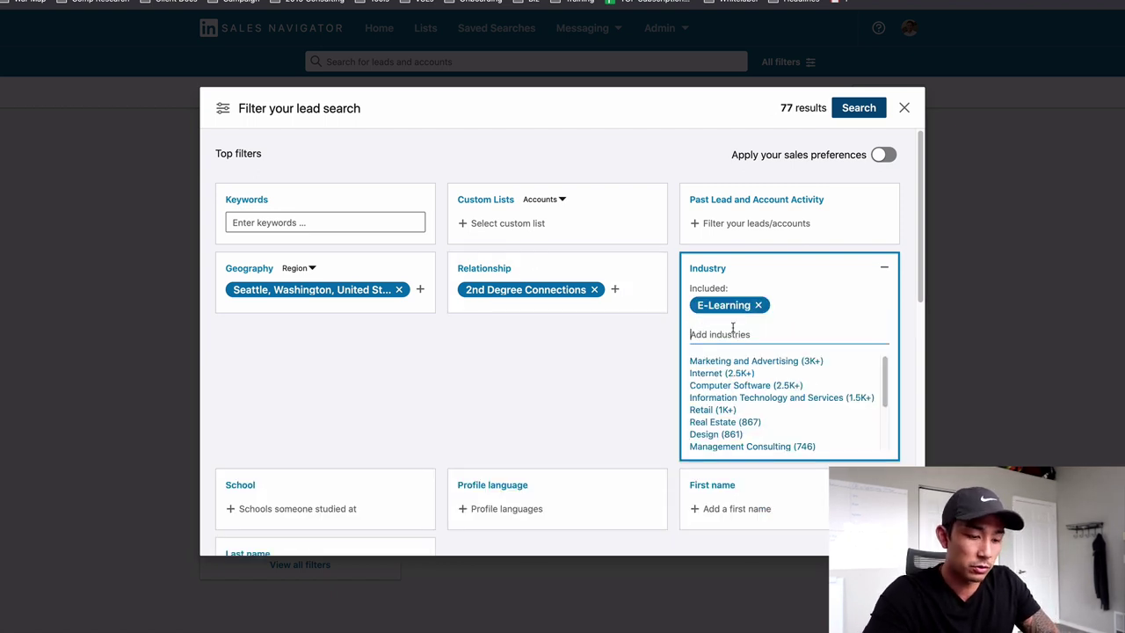
type("in")
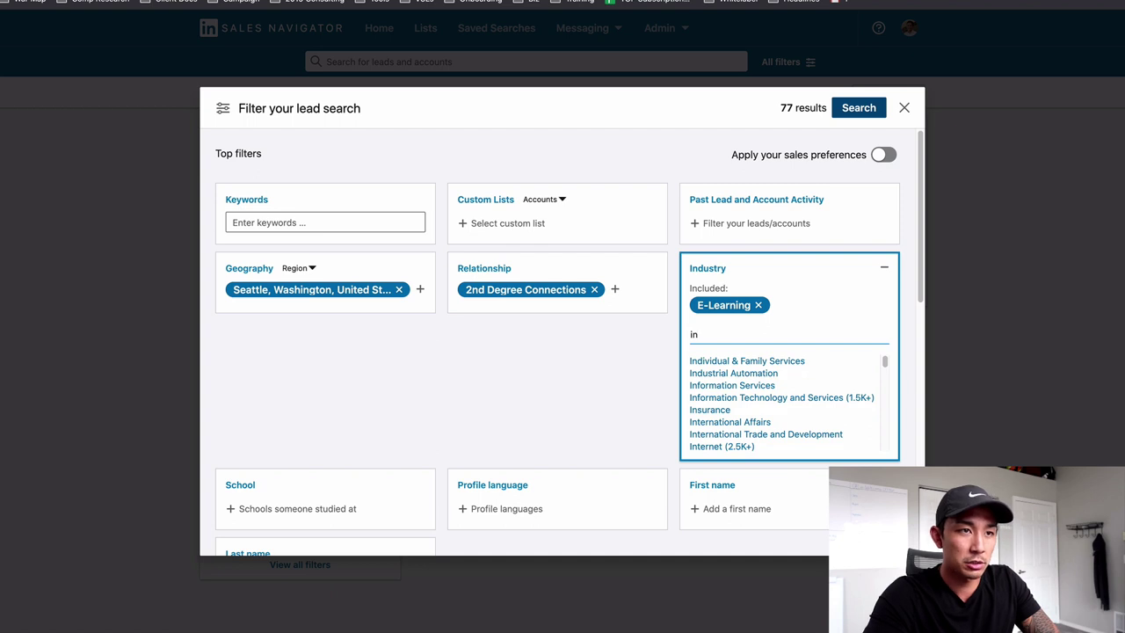
key("BackSpace")
key("BackSpace")
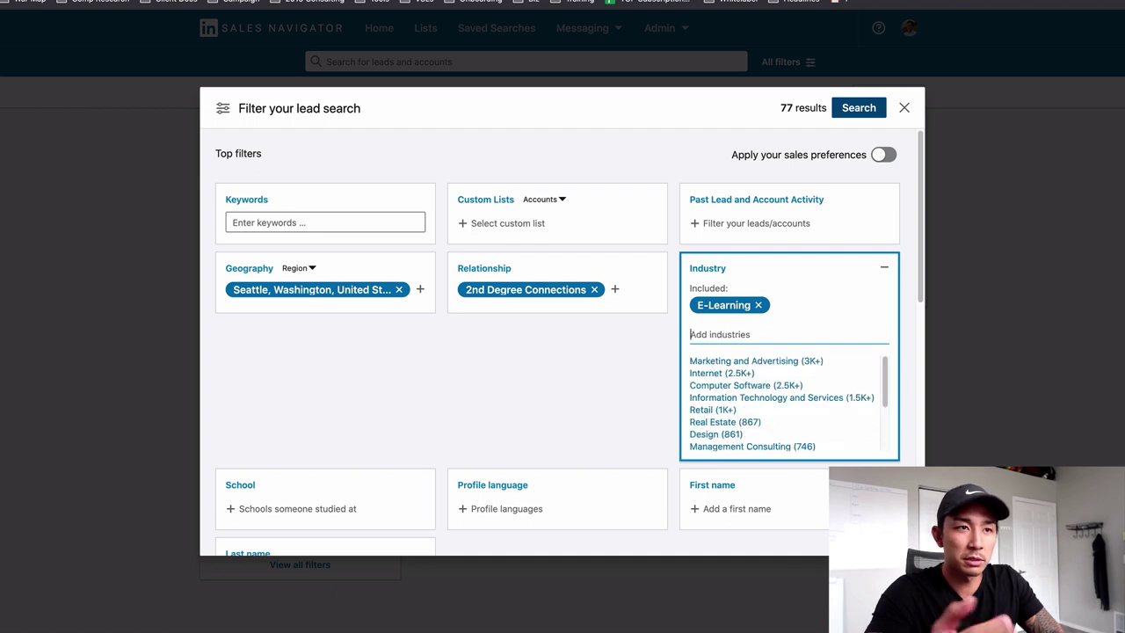
left_click(633, 368)
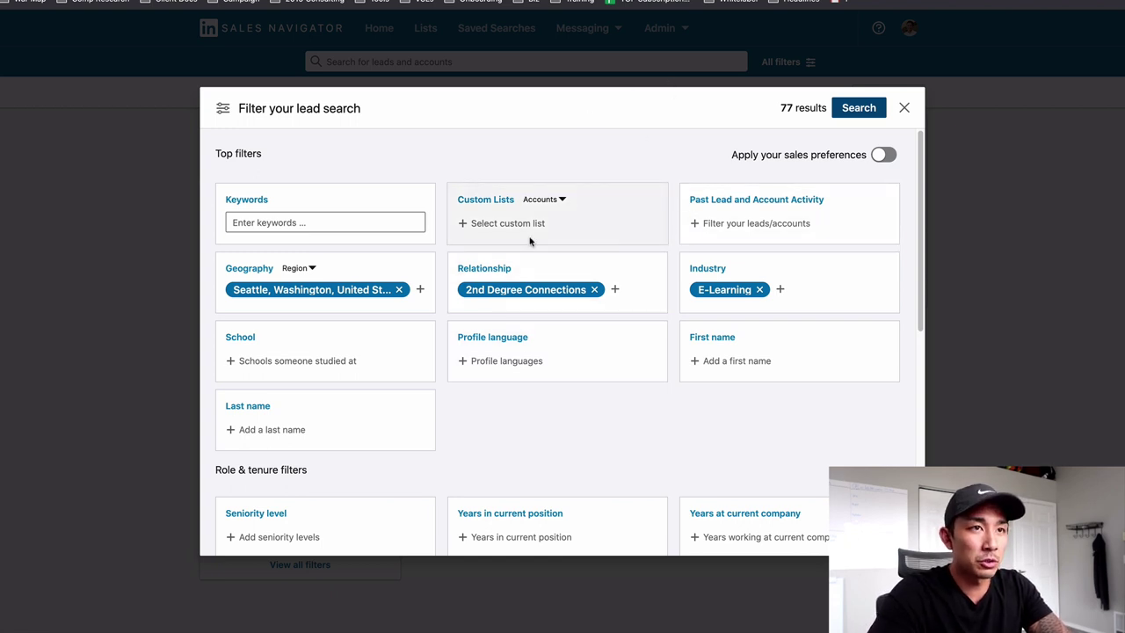
Step: Include the CXO, Owner, Partner and VP seniority levels in the lead search's Seniority level filter
scroll(530, 239, "down", 2)
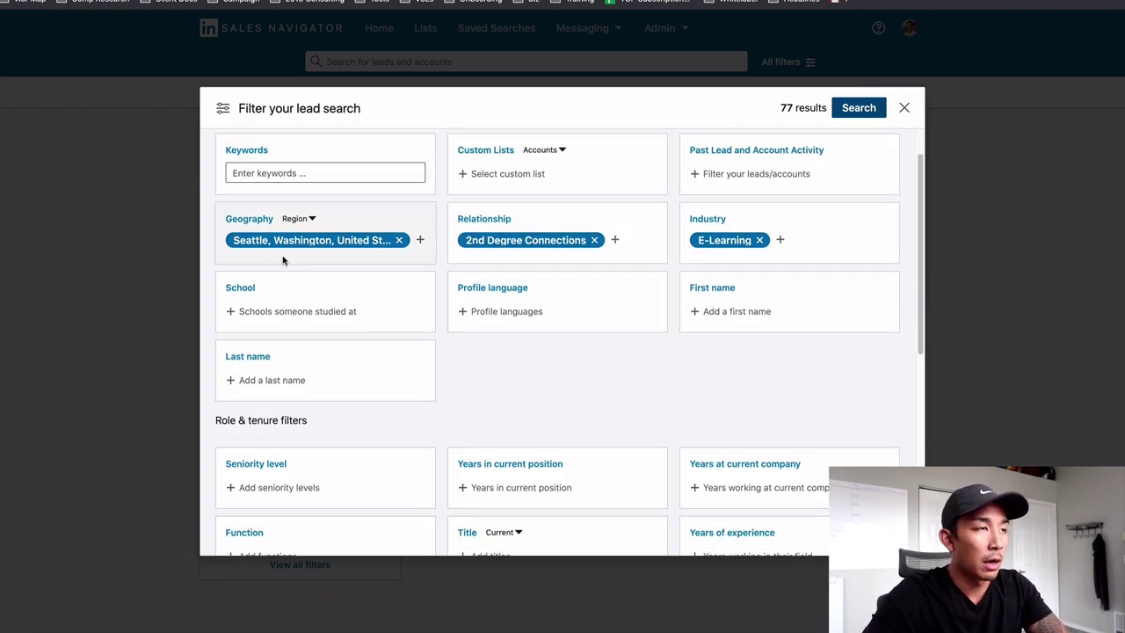
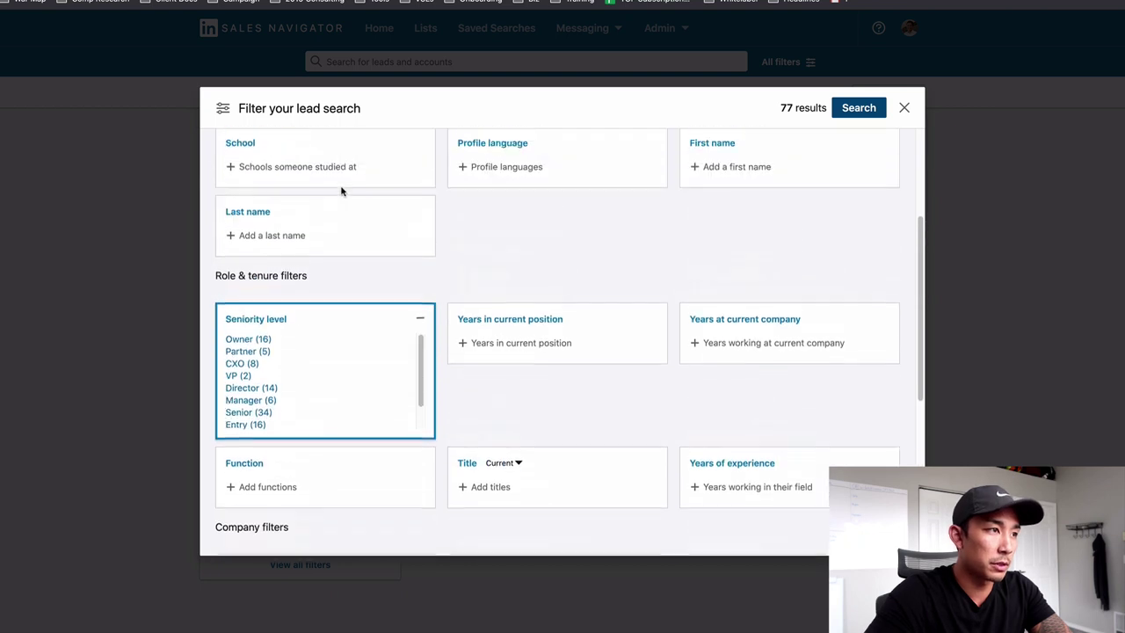
left_click(241, 364)
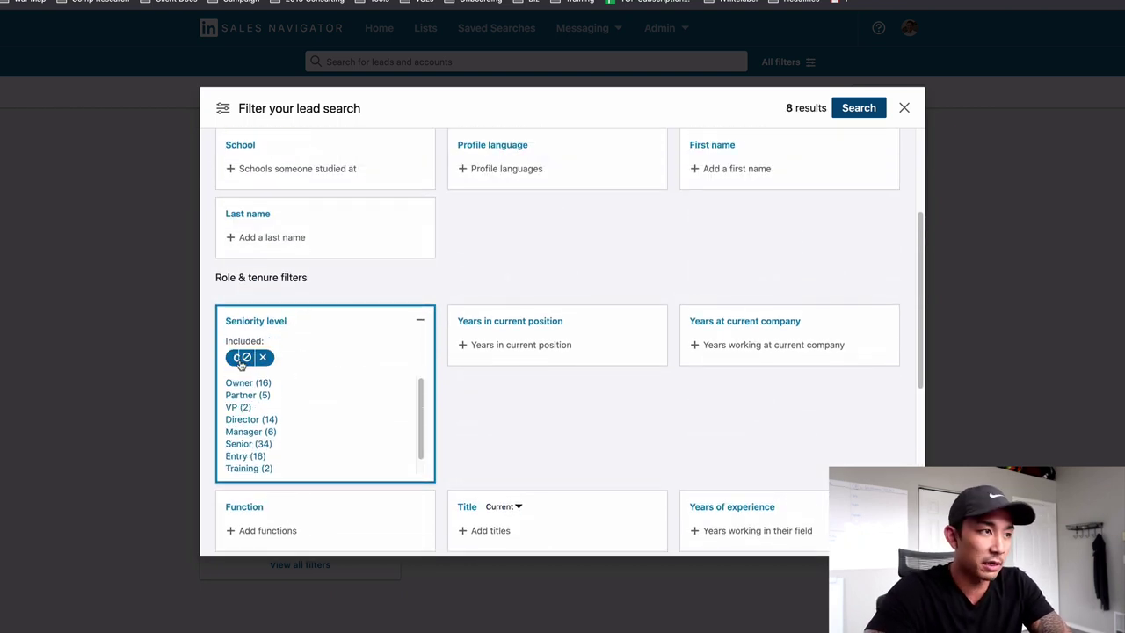
left_click(246, 384)
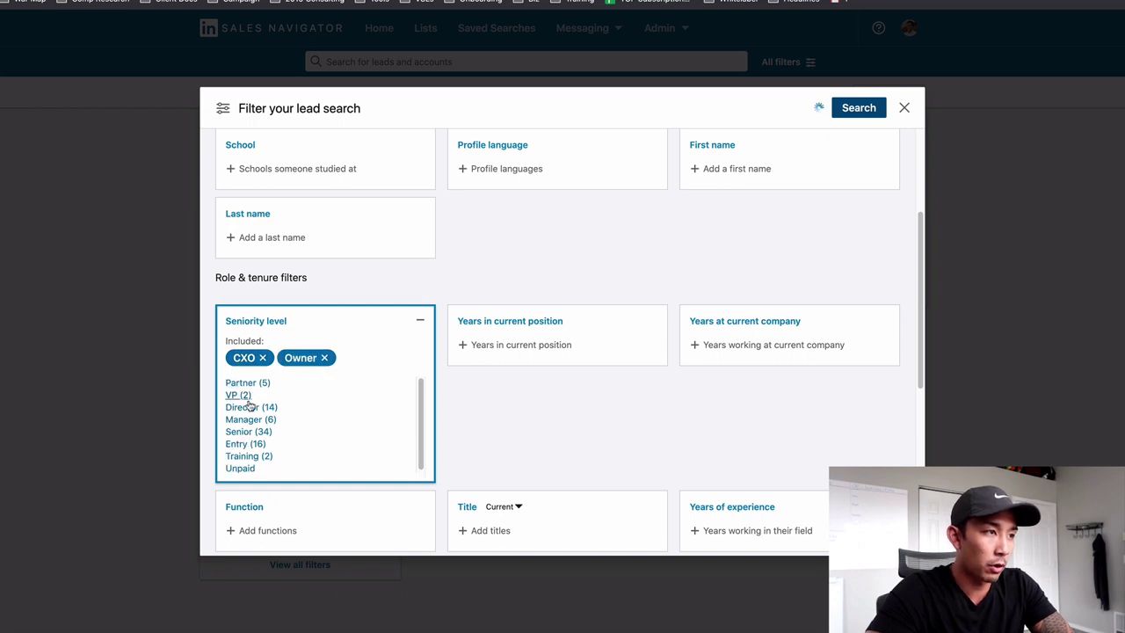
left_click(243, 386)
left_click(239, 385)
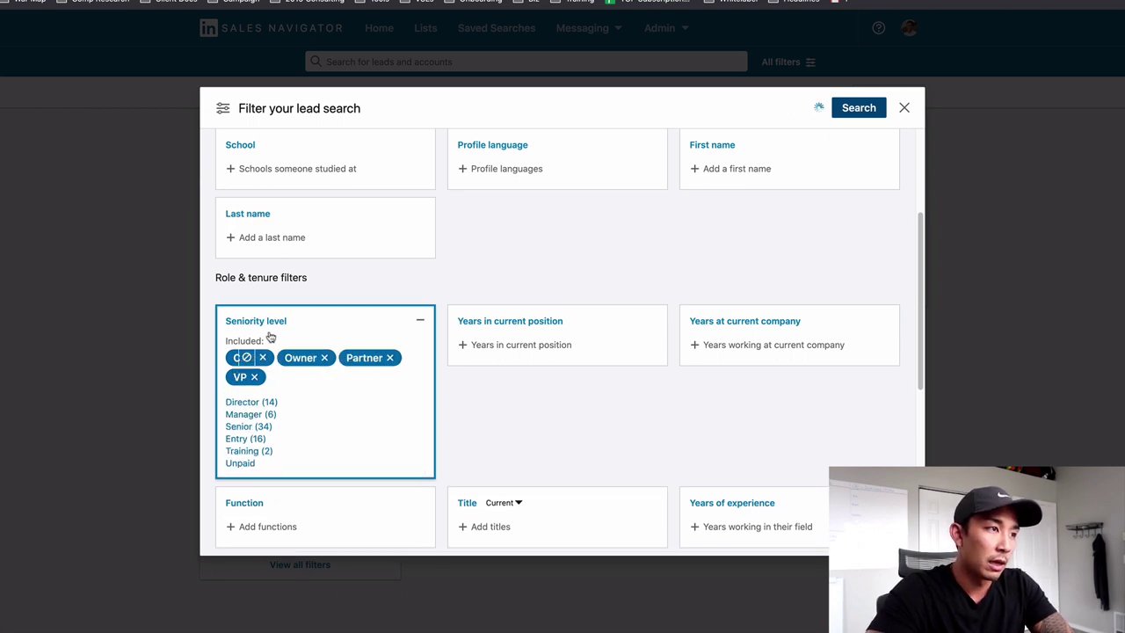
Step: Remove all included levels from the lead search's Seniority level filter
left_click(275, 357)
left_click(276, 357)
left_click(275, 357)
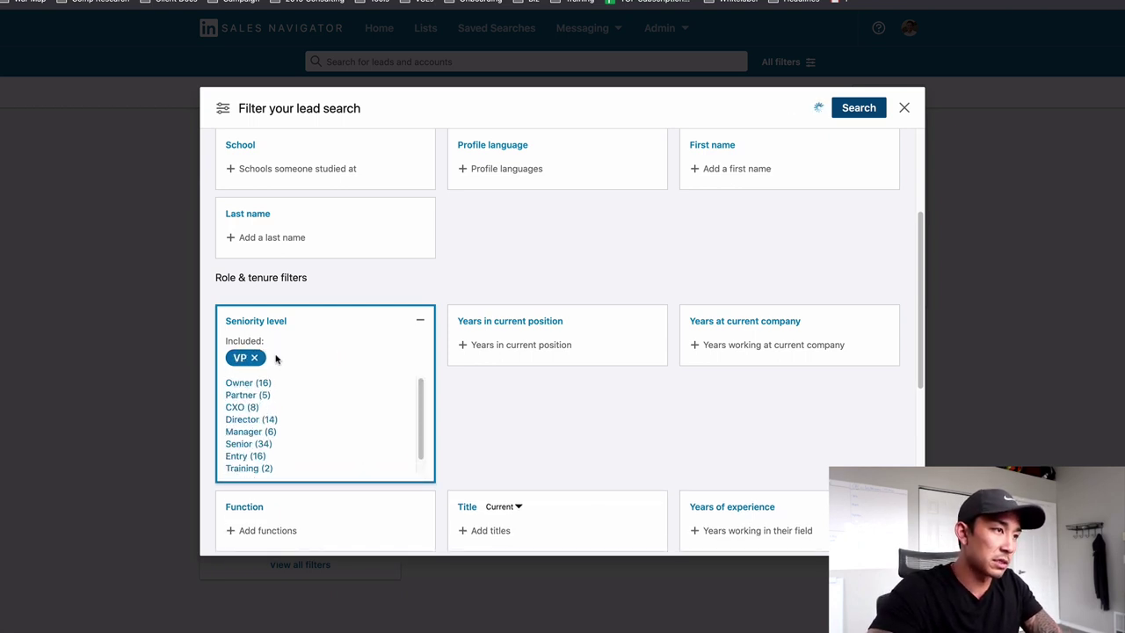
left_click(262, 357)
left_click(551, 371)
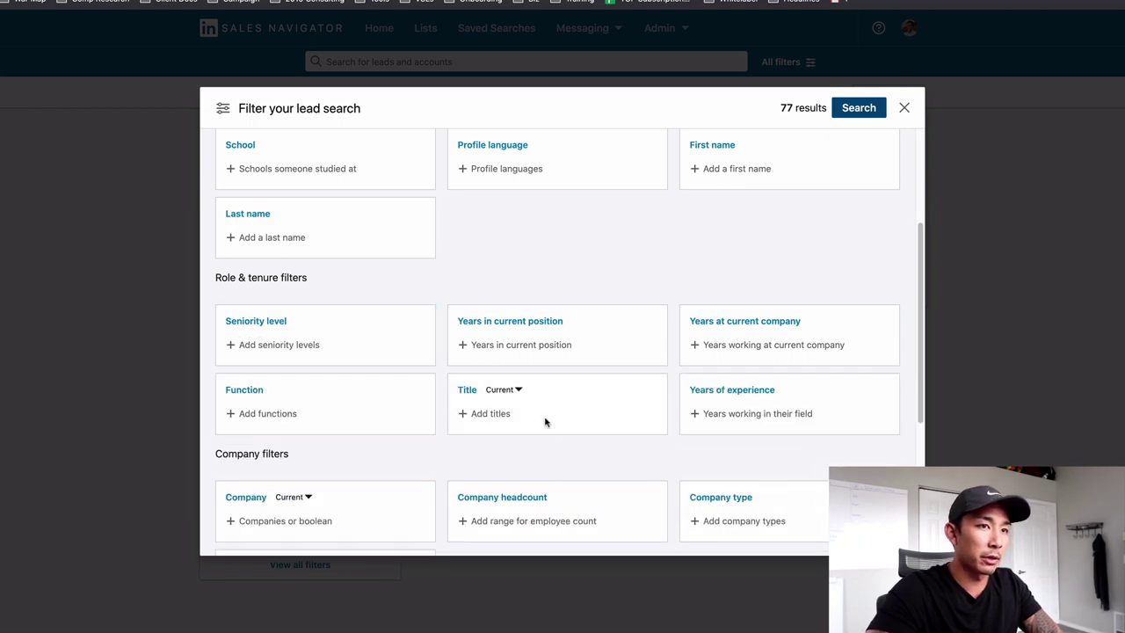
Step: Add Owner, Founder and CEO as included current titles in the lead search filters
scroll(422, 457, "down", 1)
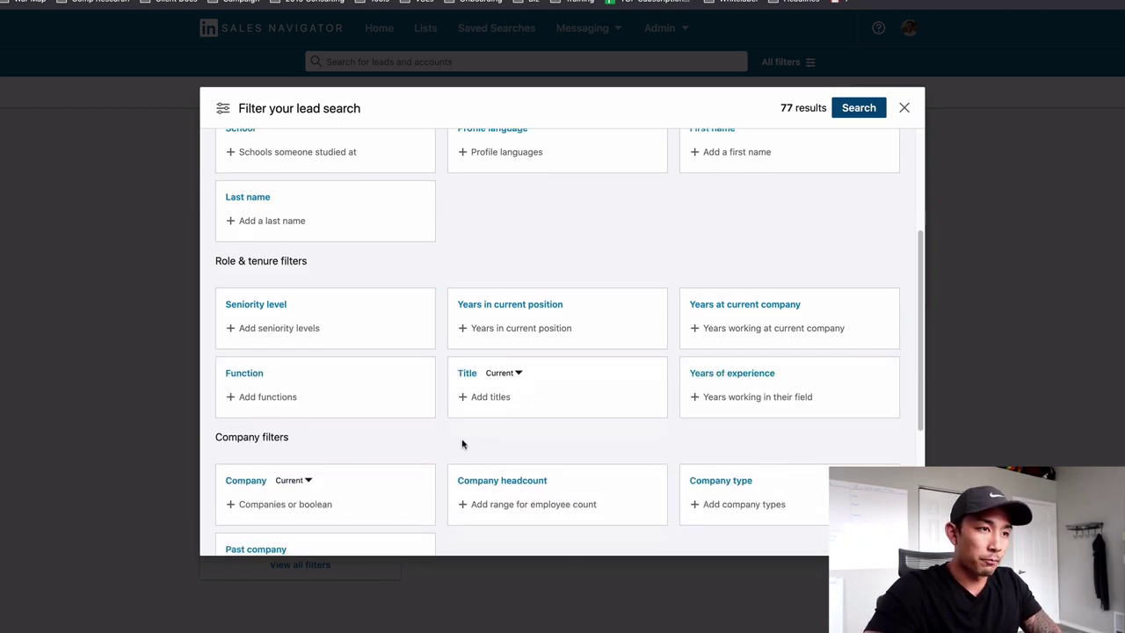
left_click(492, 396)
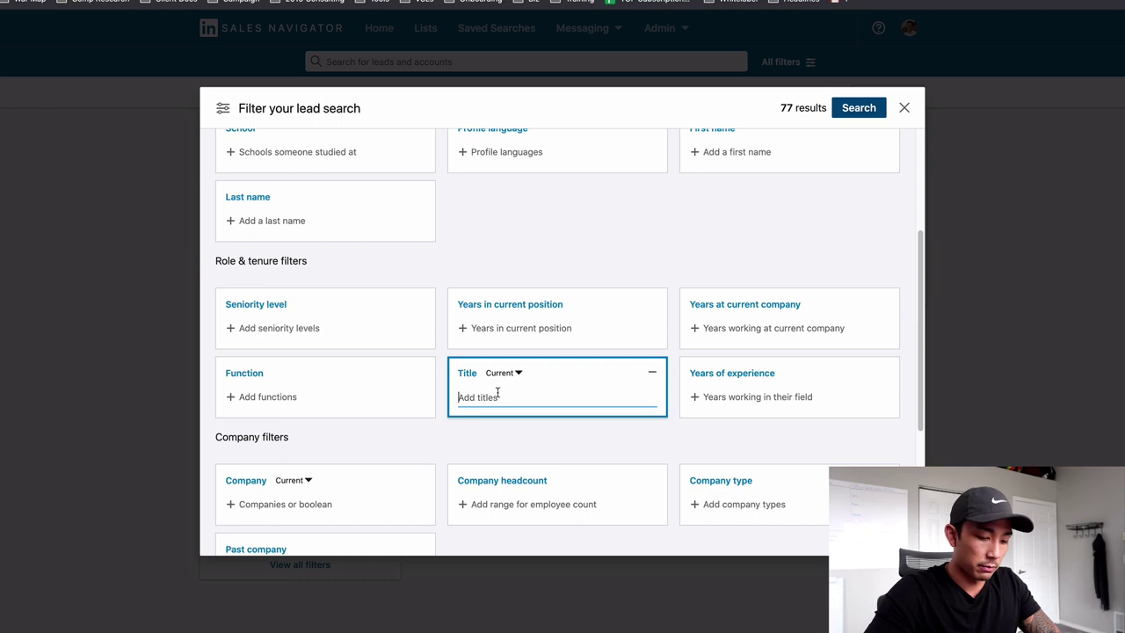
type("Owner")
key("Return")
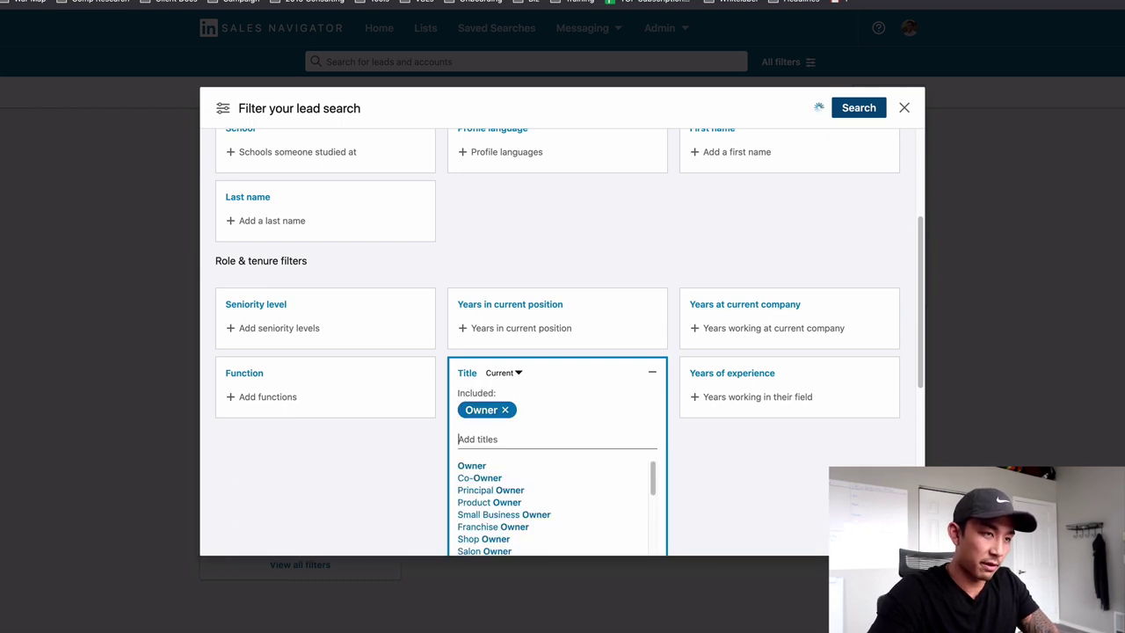
type("Founder")
key("Return")
type("CEO")
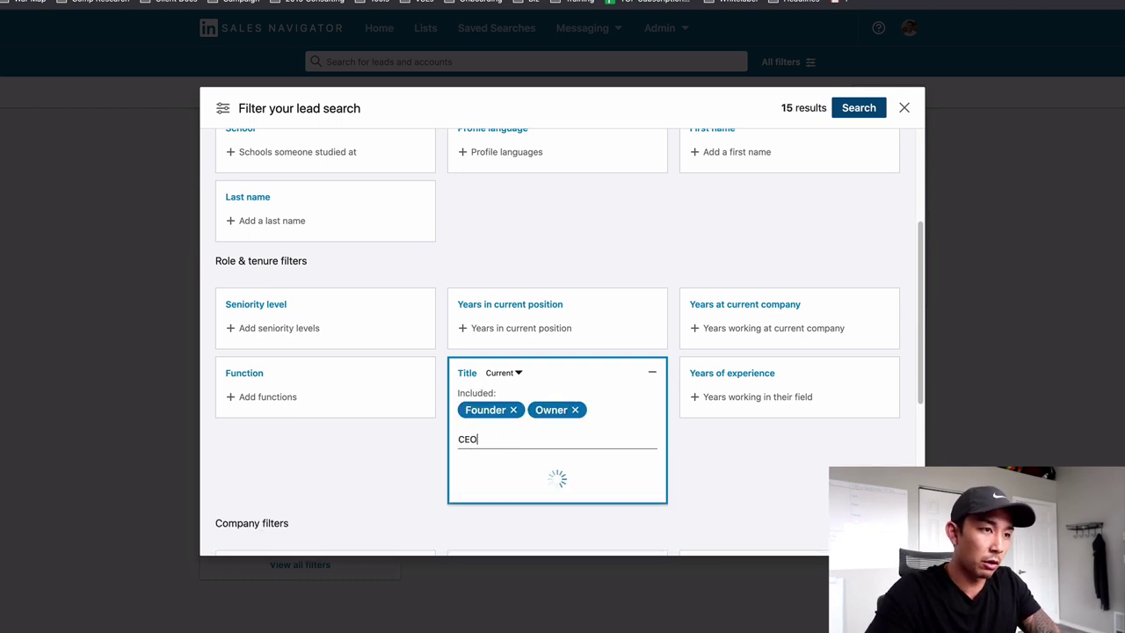
key("Return")
Step: Add Chief Executive Officer, CMO and Chief Marketing Officer to the included titles
type("Chief ex")
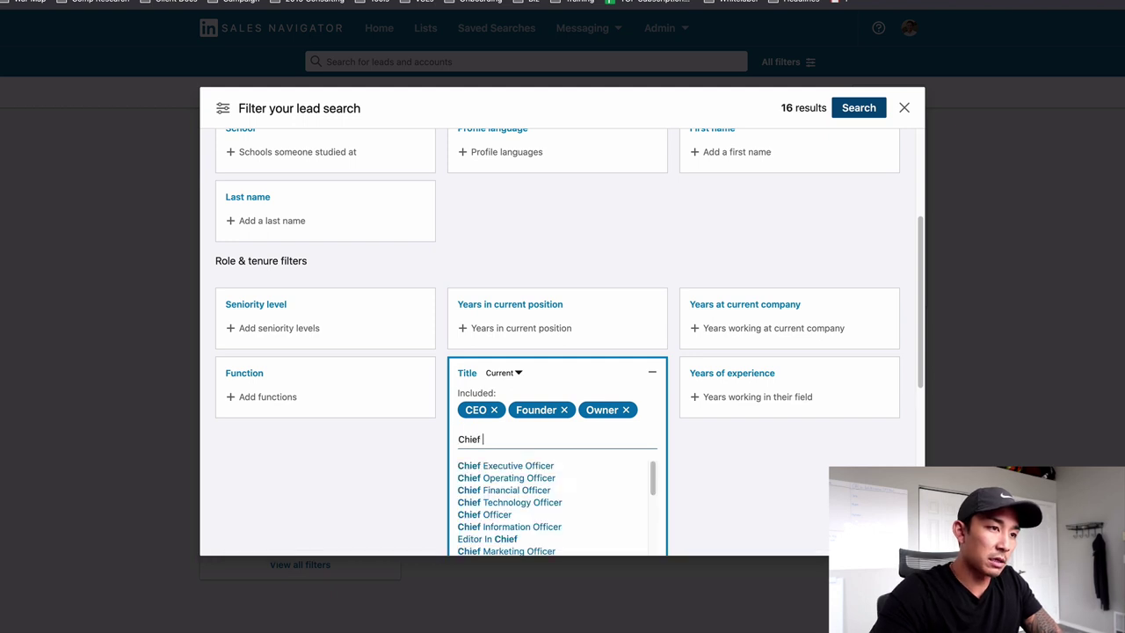
left_click(498, 464)
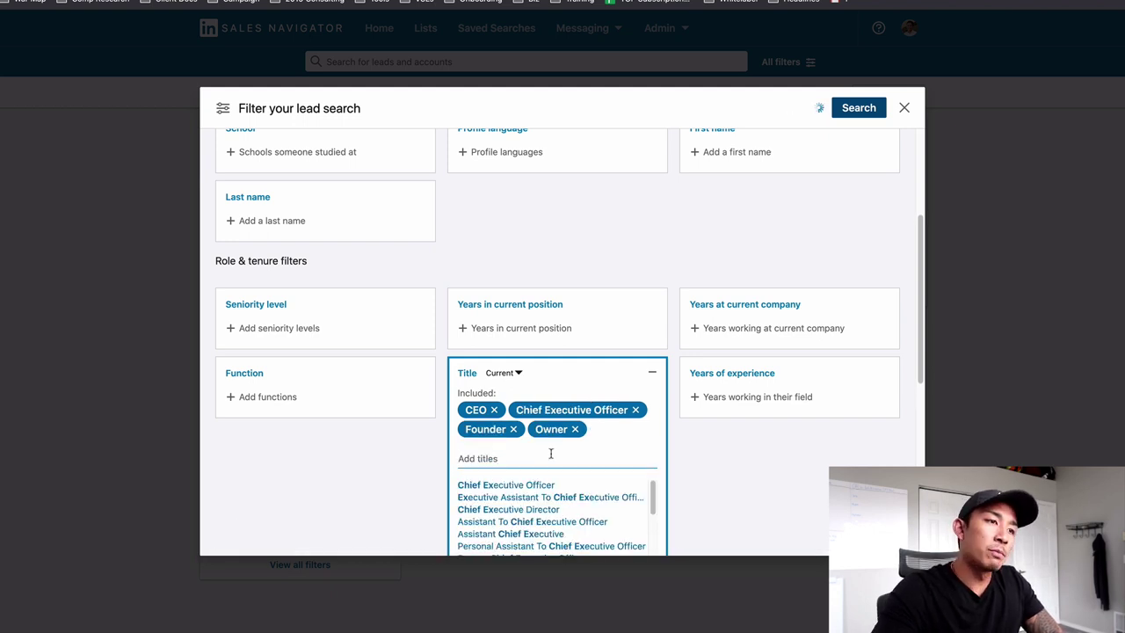
type("CMO")
key("Return")
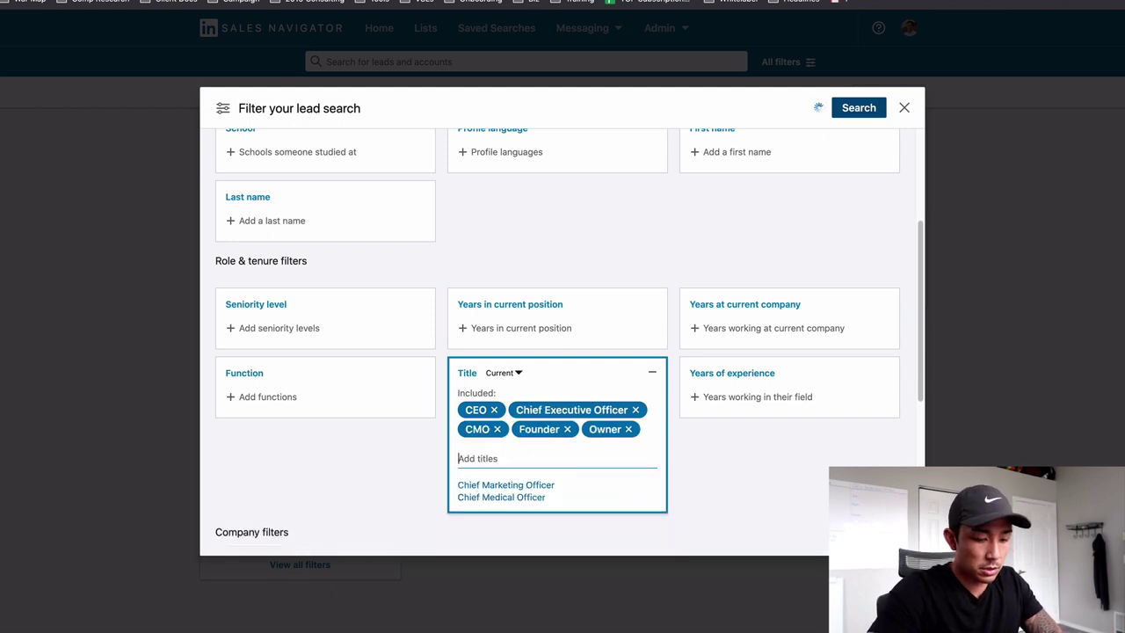
type("Chief Mar")
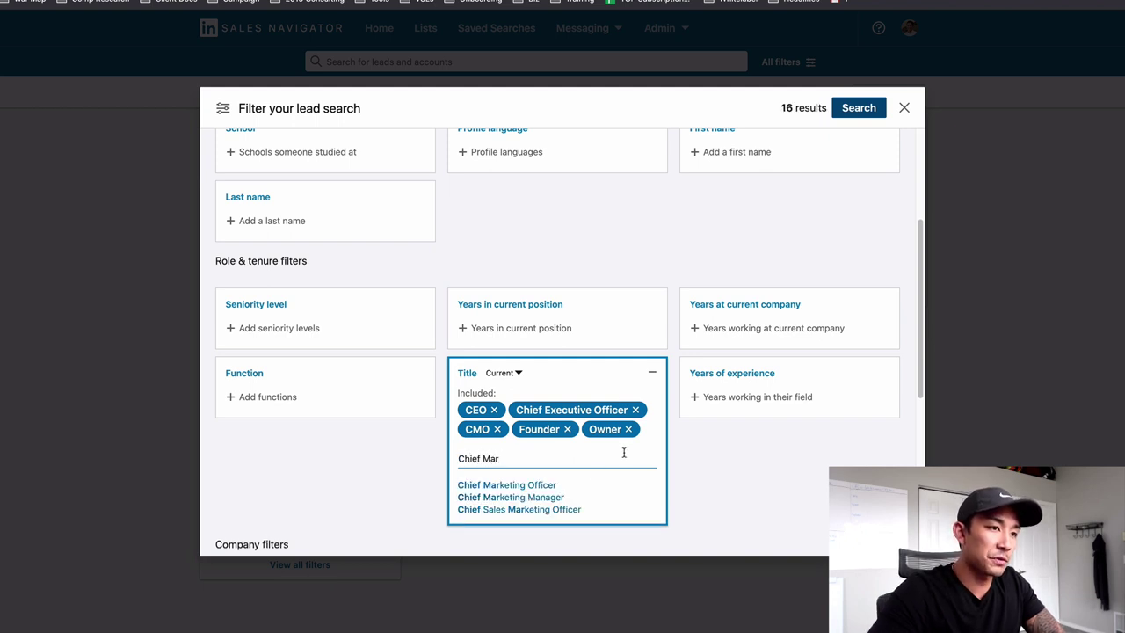
left_click(532, 485)
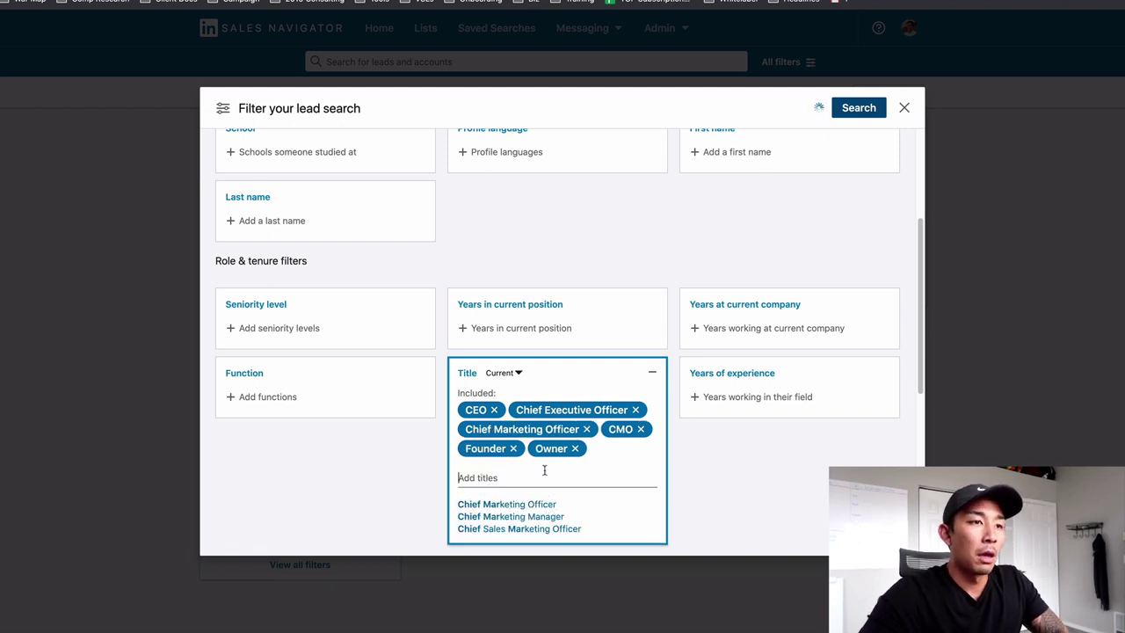
left_click(754, 472)
Step: Highlight the number of results and add 3rd Degree+ Connections to the Relationship filter
scroll(530, 309, "up", 3)
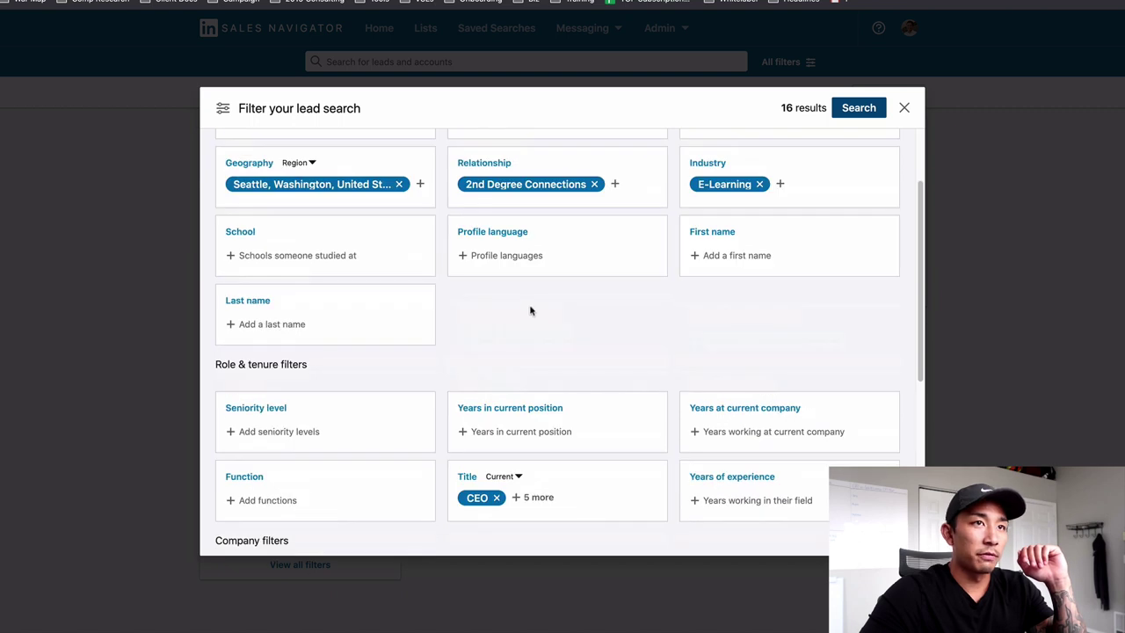
left_click_drag(779, 111, 797, 107)
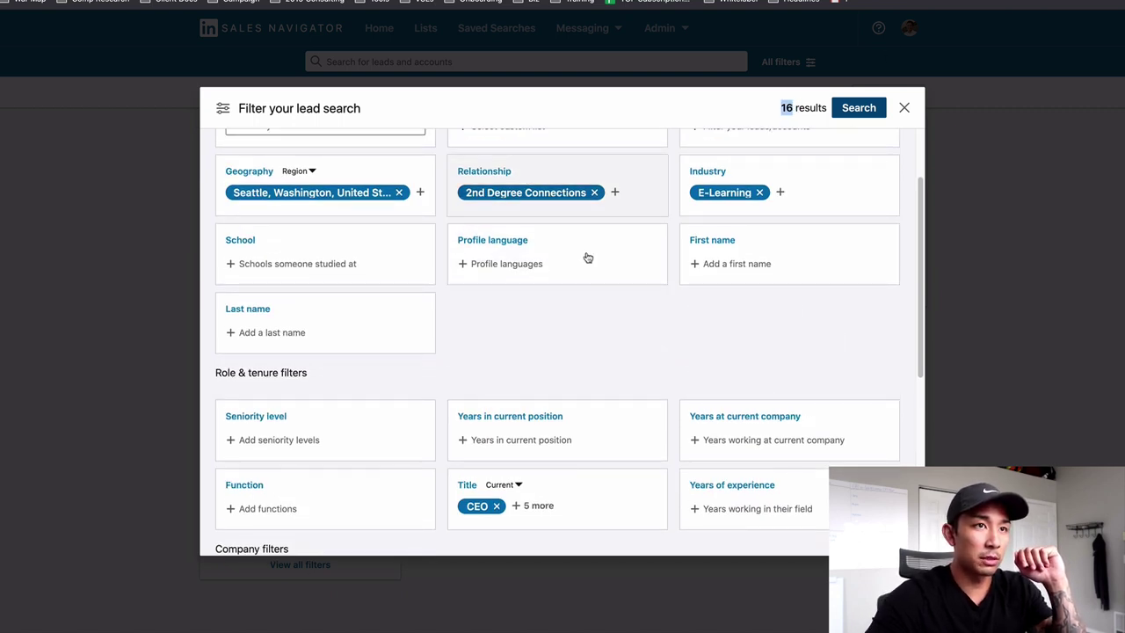
left_click(615, 193)
left_click(523, 240)
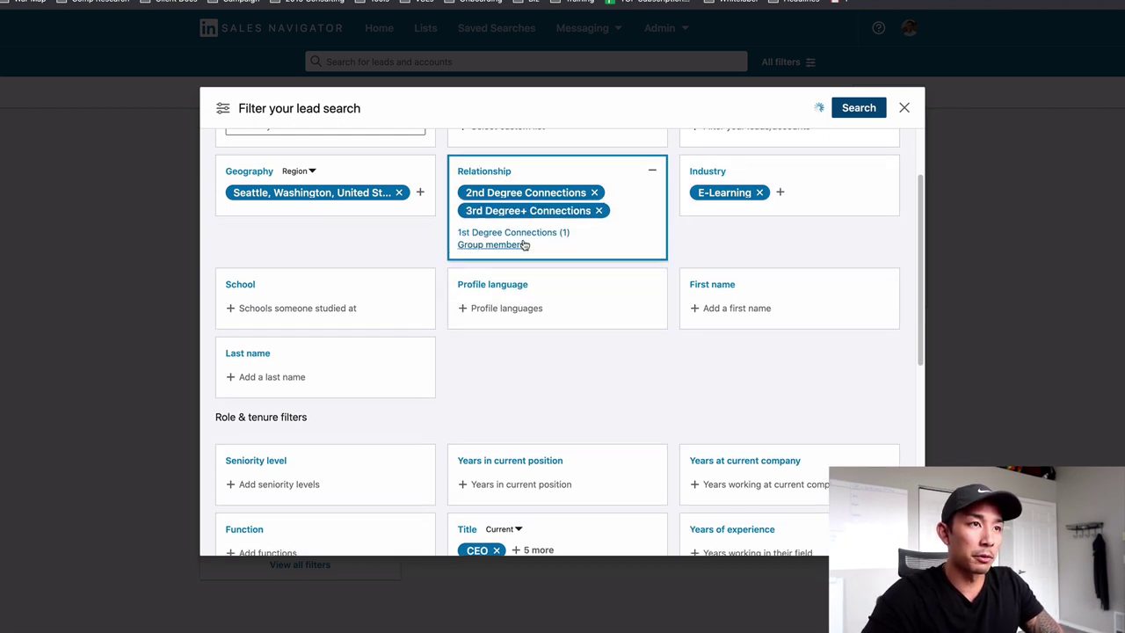
left_click(666, 319)
Step: Review the configured lead filters from Geography to Other filters, including the full list of included titles
scroll(657, 325, "down", 4)
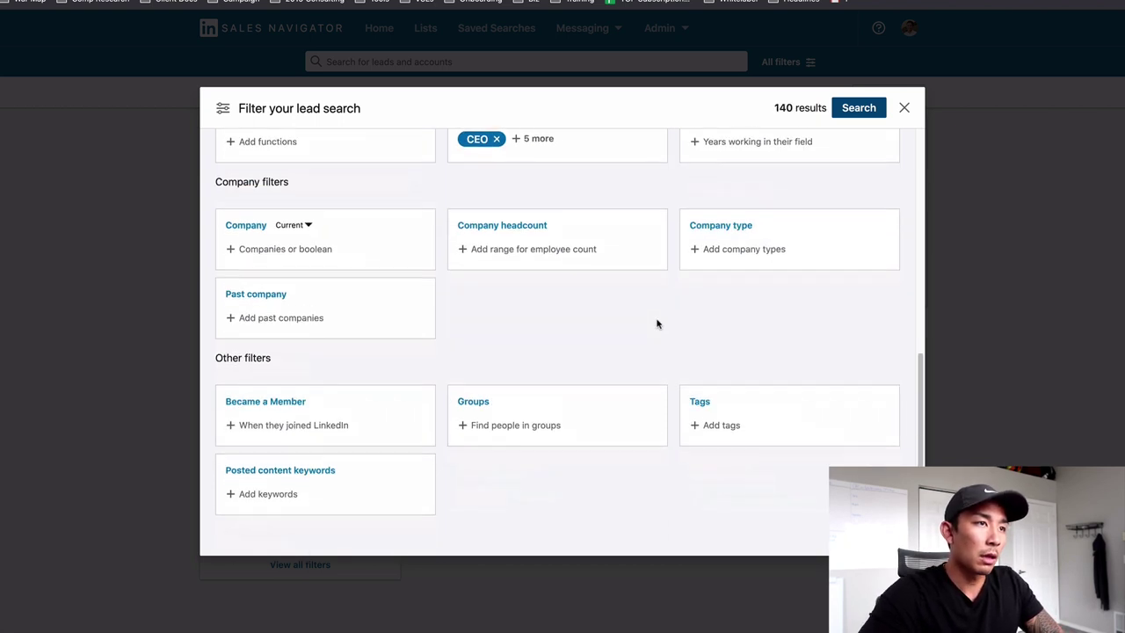
scroll(369, 250, "up", 5)
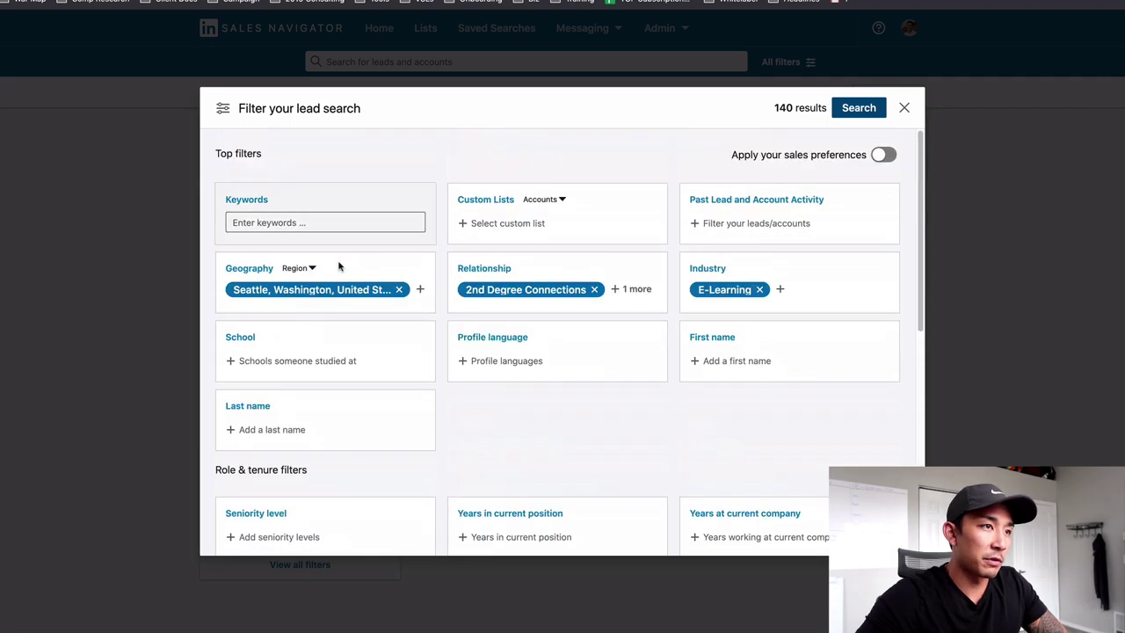
scroll(352, 290, "down", 1)
scroll(693, 284, "down", 3)
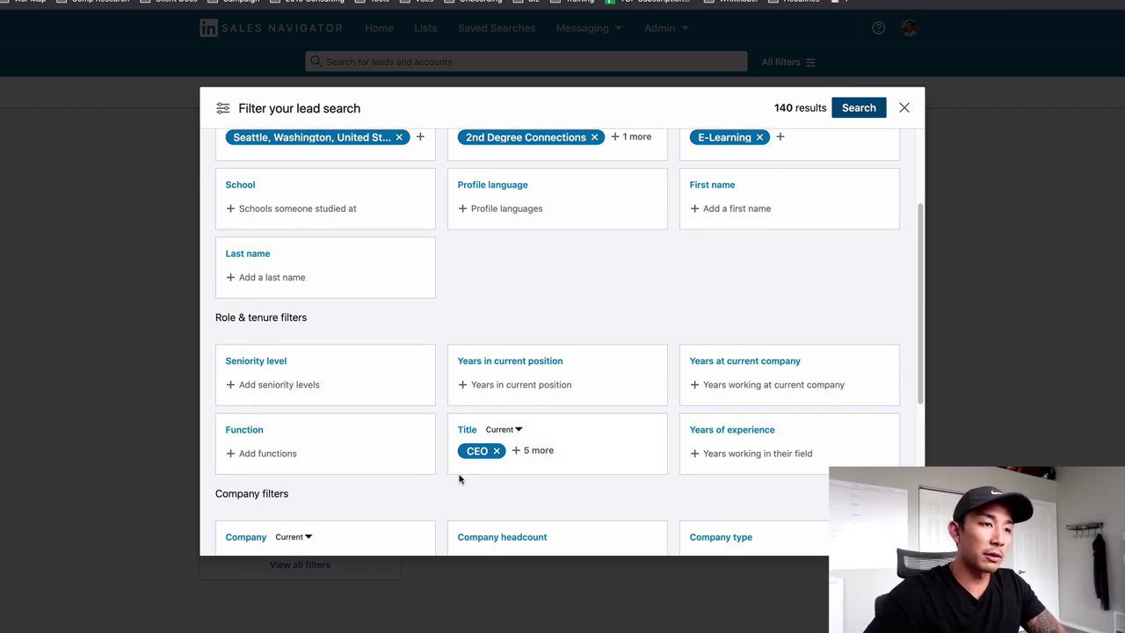
left_click(532, 451)
scroll(695, 299, "down", 4)
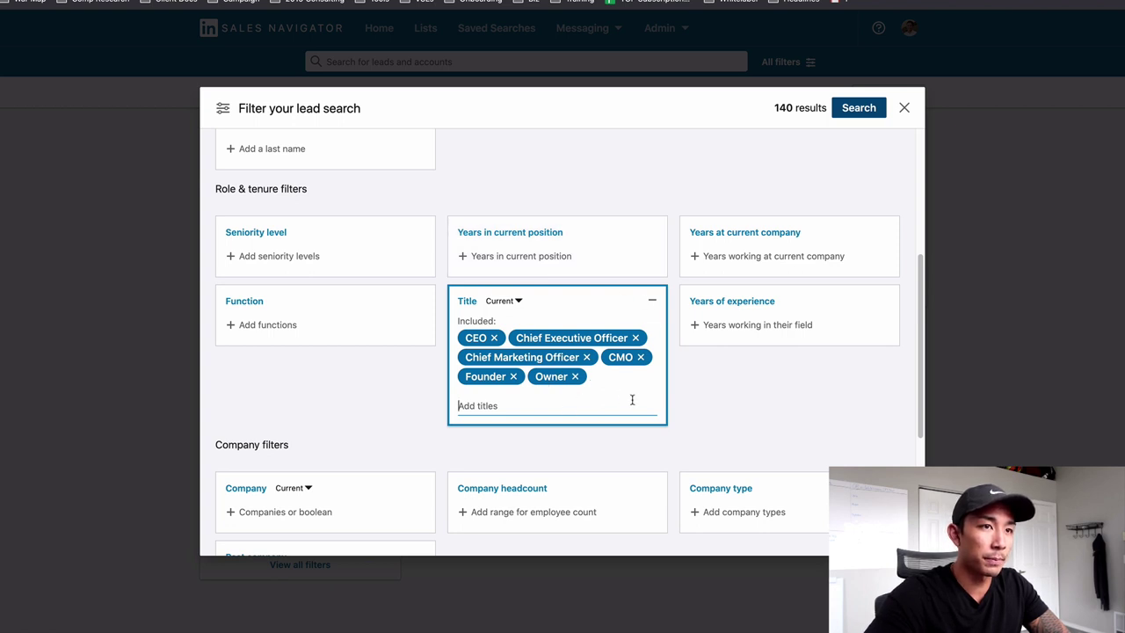
left_click(768, 406)
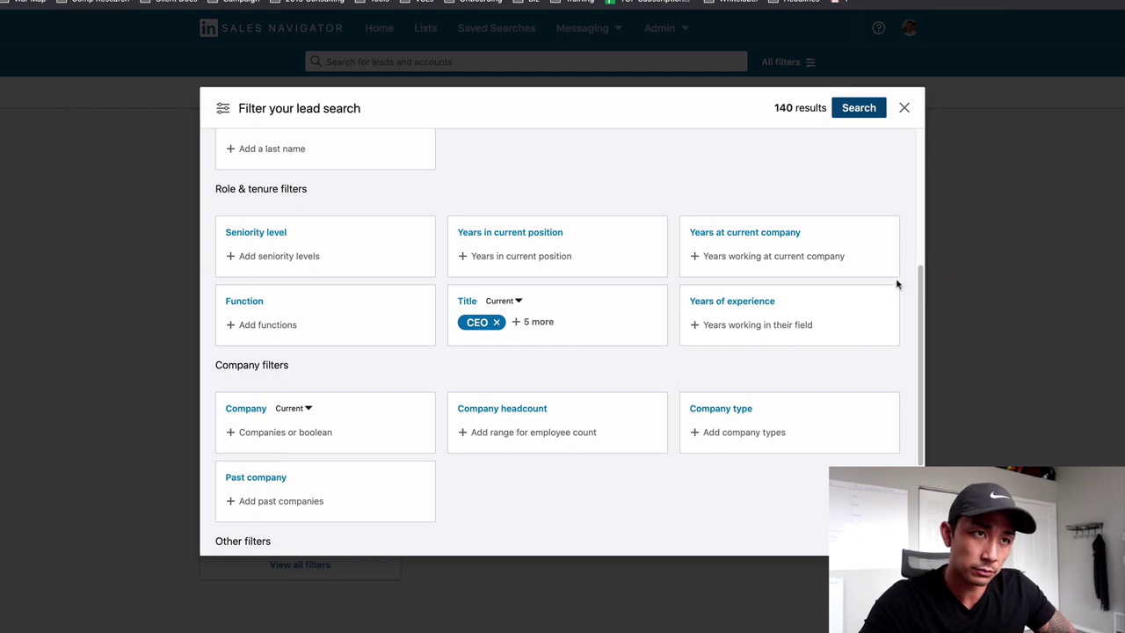
Step: Set the Years at current company filter to 3 to 5 years, 6 to 10 years and More than 10 years
scroll(816, 419, "down", 1)
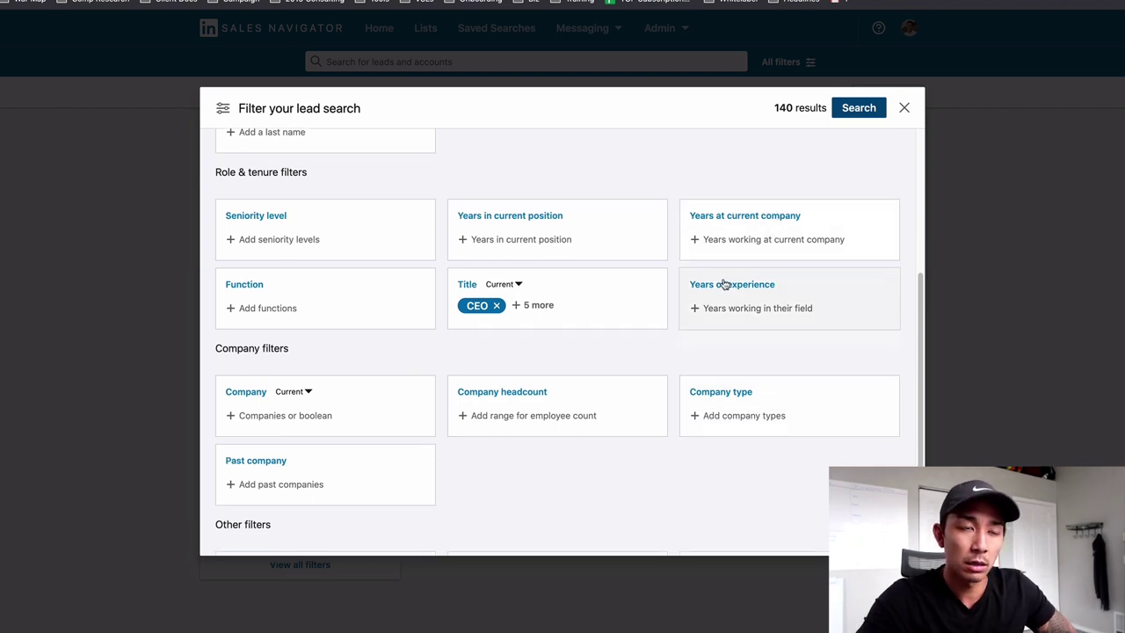
left_click(755, 239)
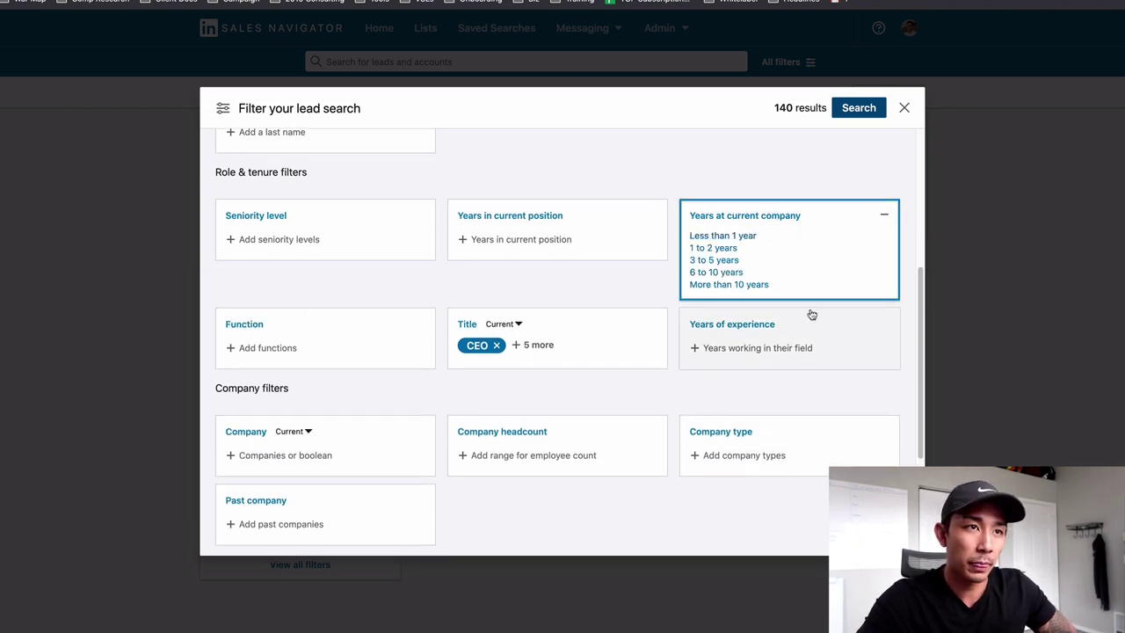
left_click(718, 261)
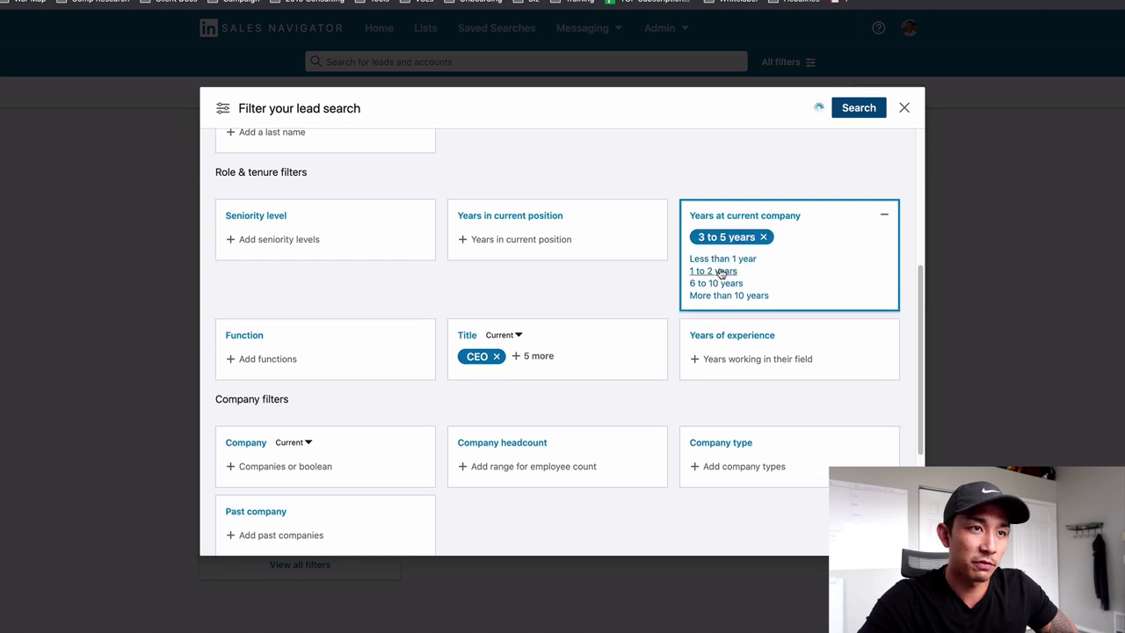
left_click(722, 283)
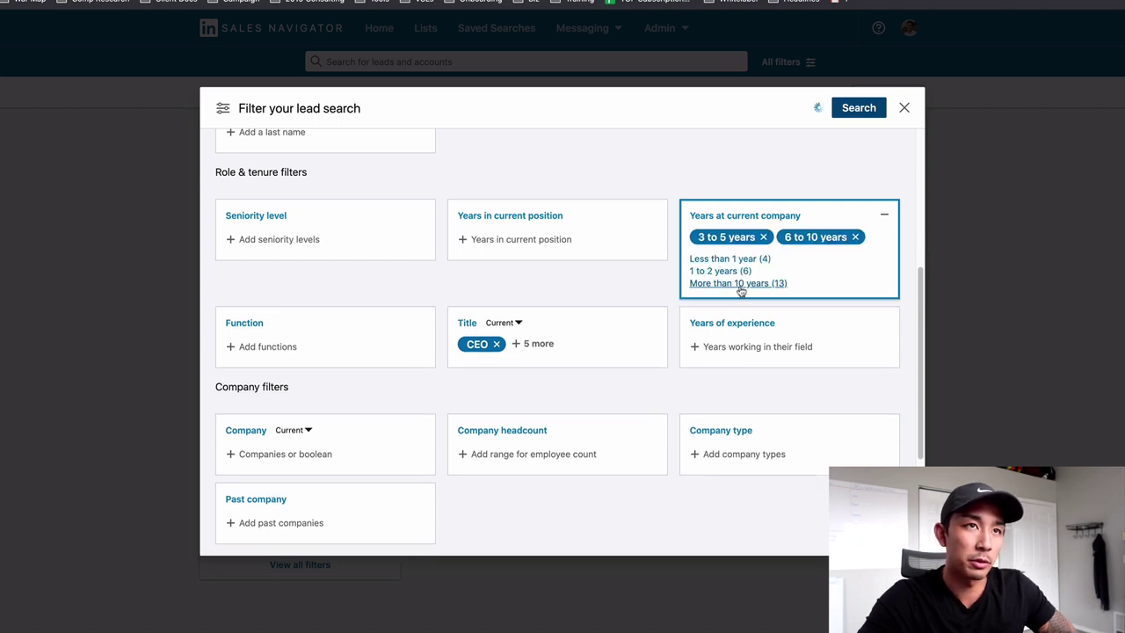
left_click(741, 283)
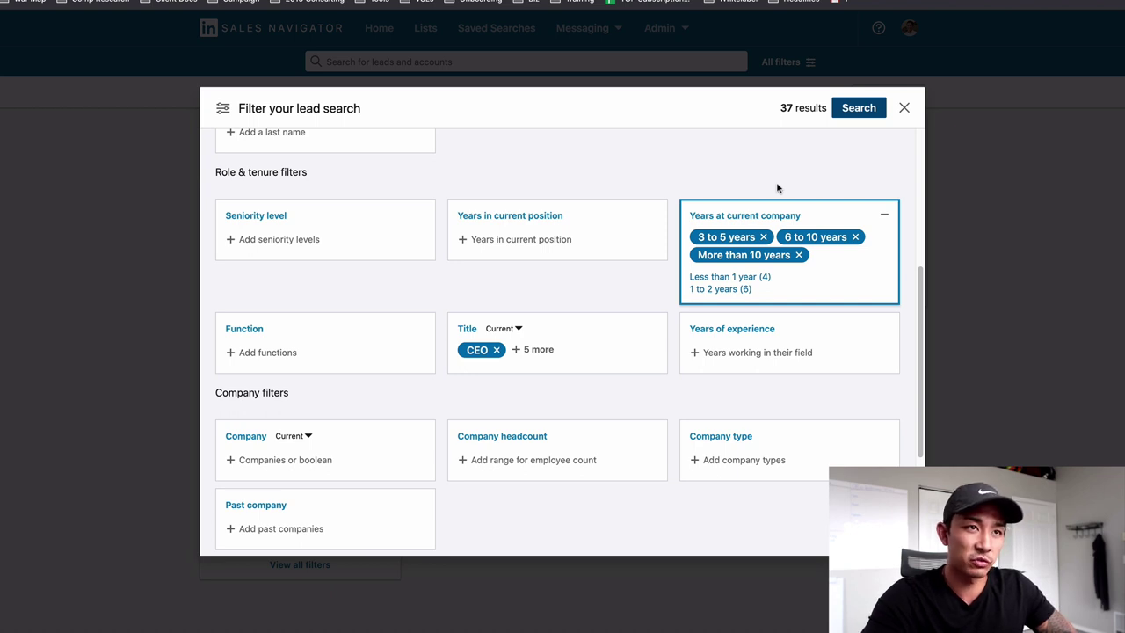
left_click(783, 187)
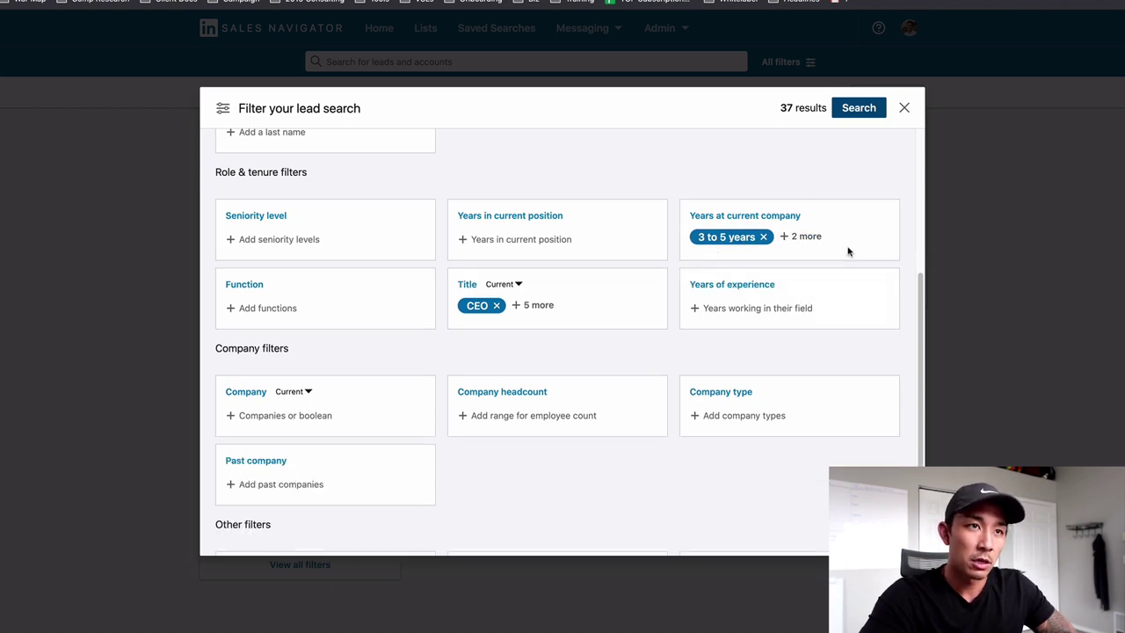
Step: Clear all selected ranges from the Years at current company filter
left_click(763, 237)
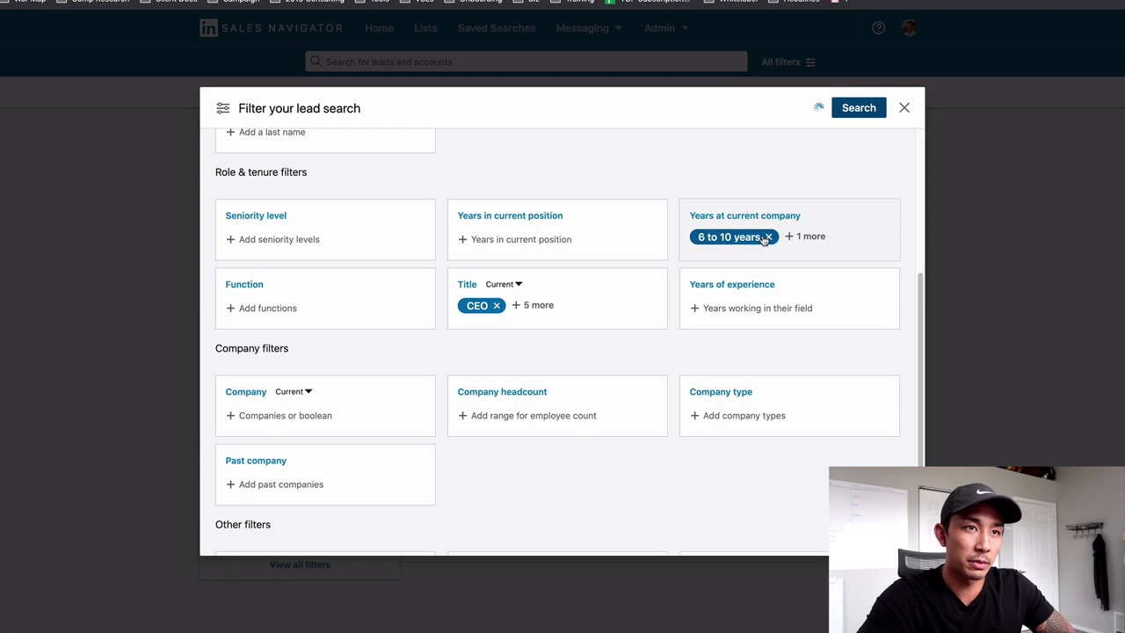
left_click(764, 237)
left_click(766, 237)
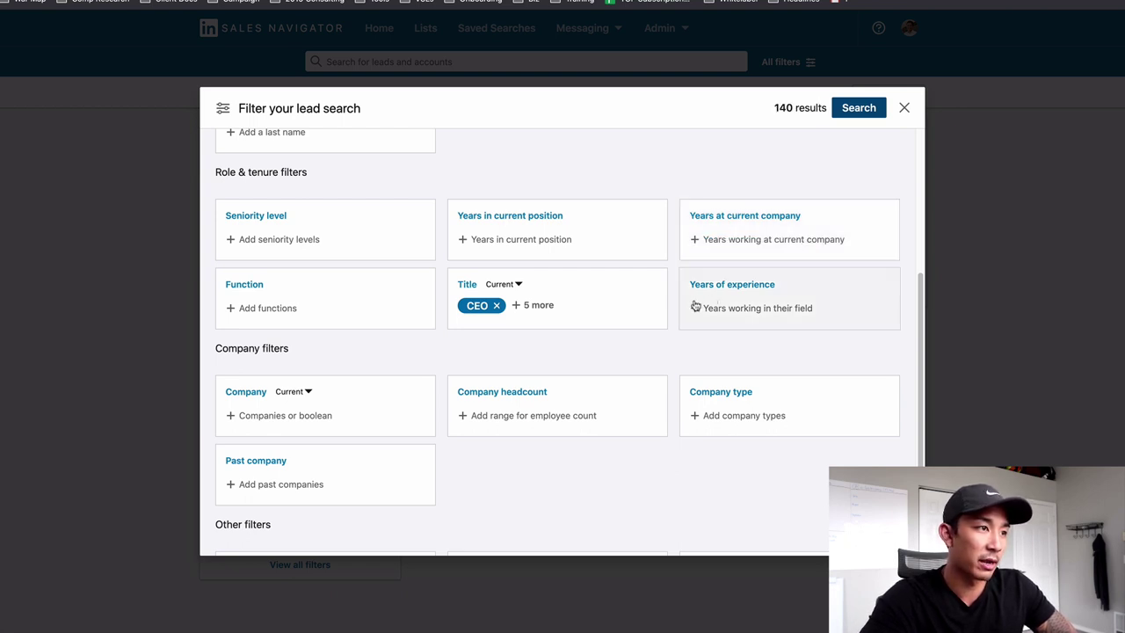
Step: Set the Company headcount filter to 11-50 and 51-200 and run the lead search
scroll(644, 350, "down", 1)
left_click(556, 387)
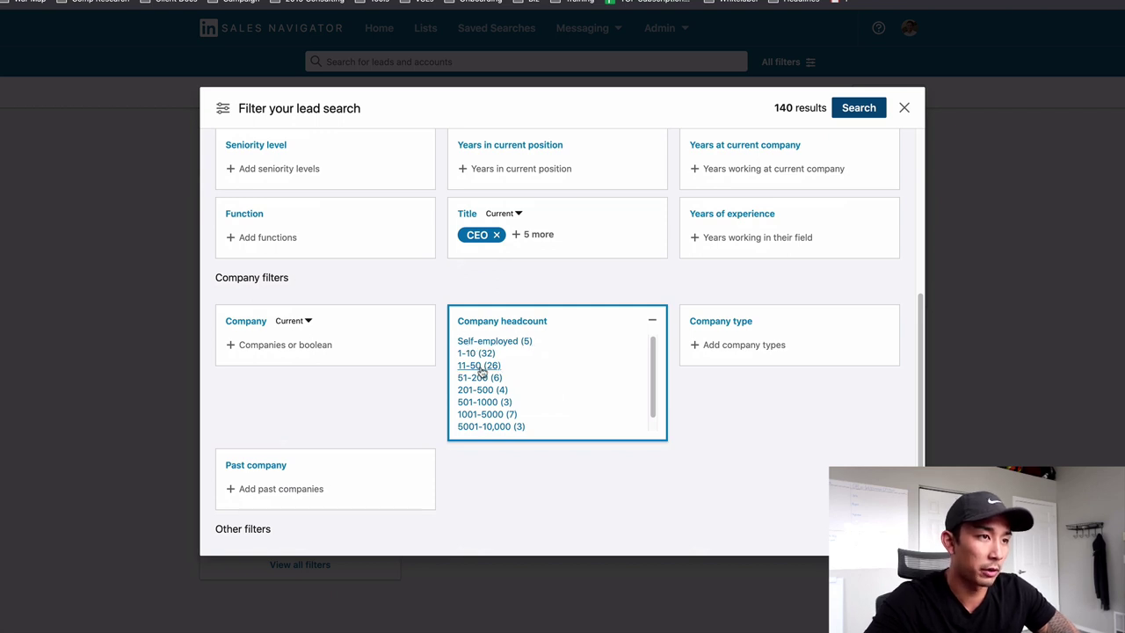
left_click(462, 365)
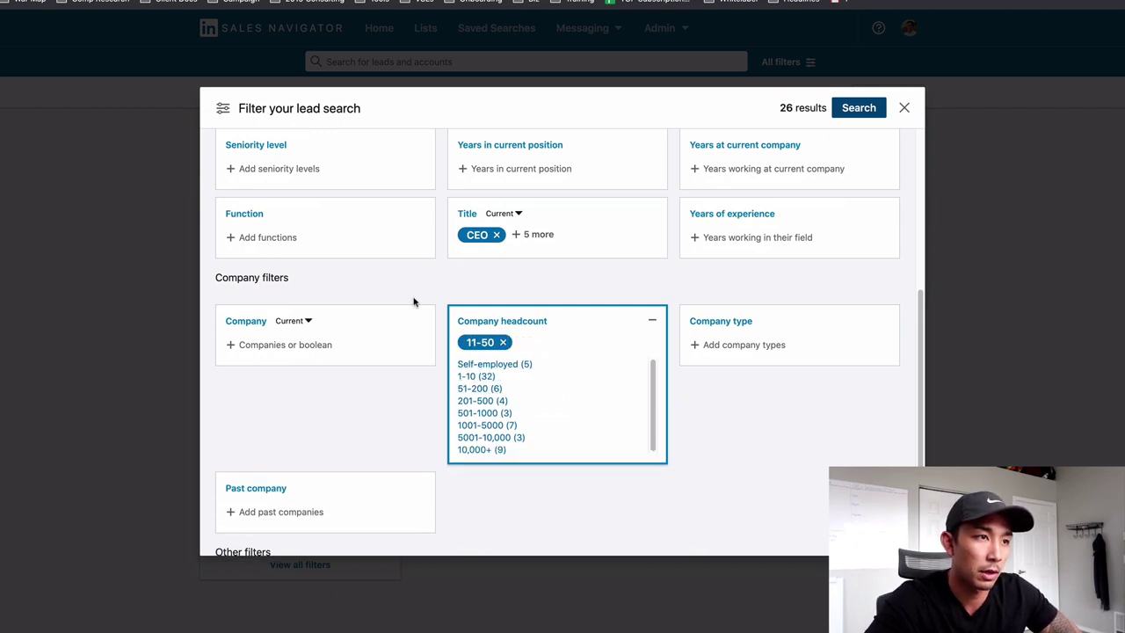
left_click(489, 387)
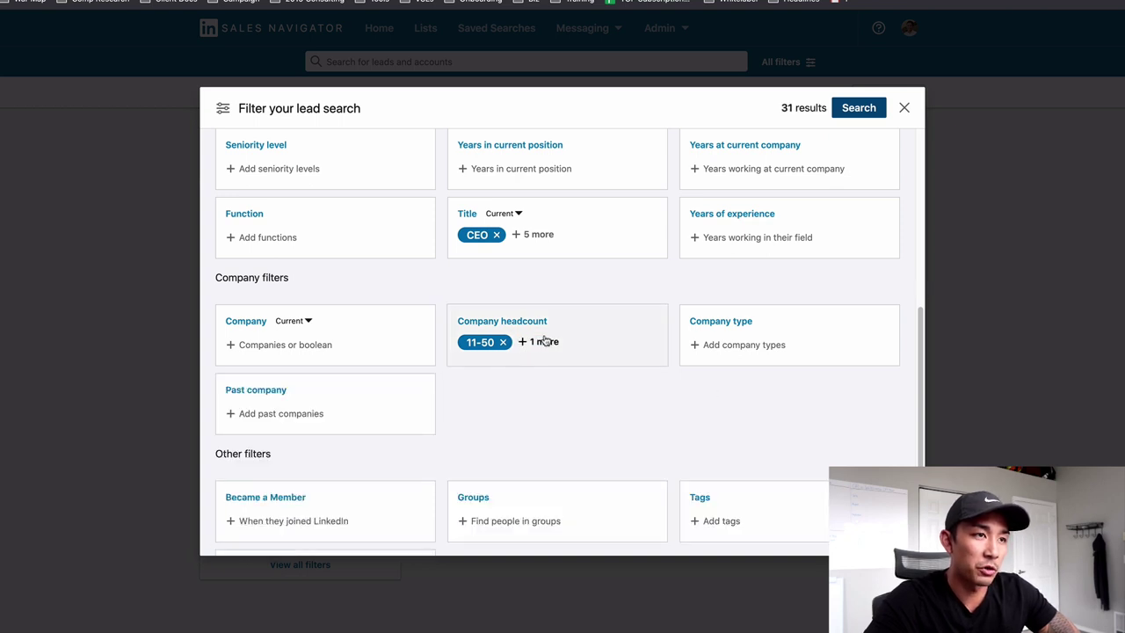
left_click(539, 341)
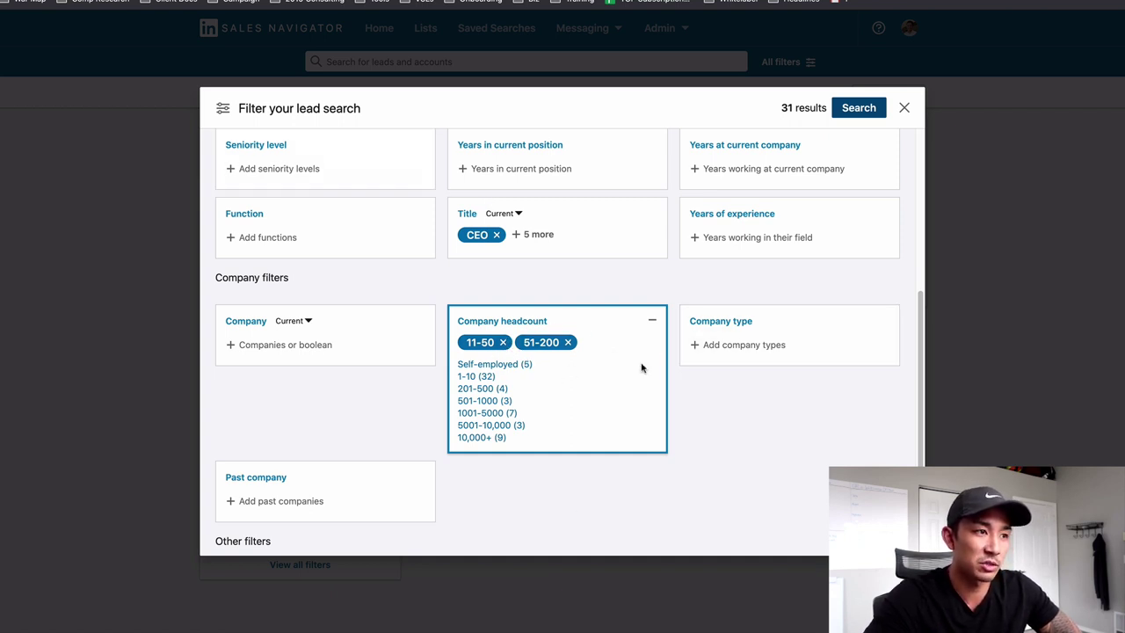
scroll(791, 409, "down", 2)
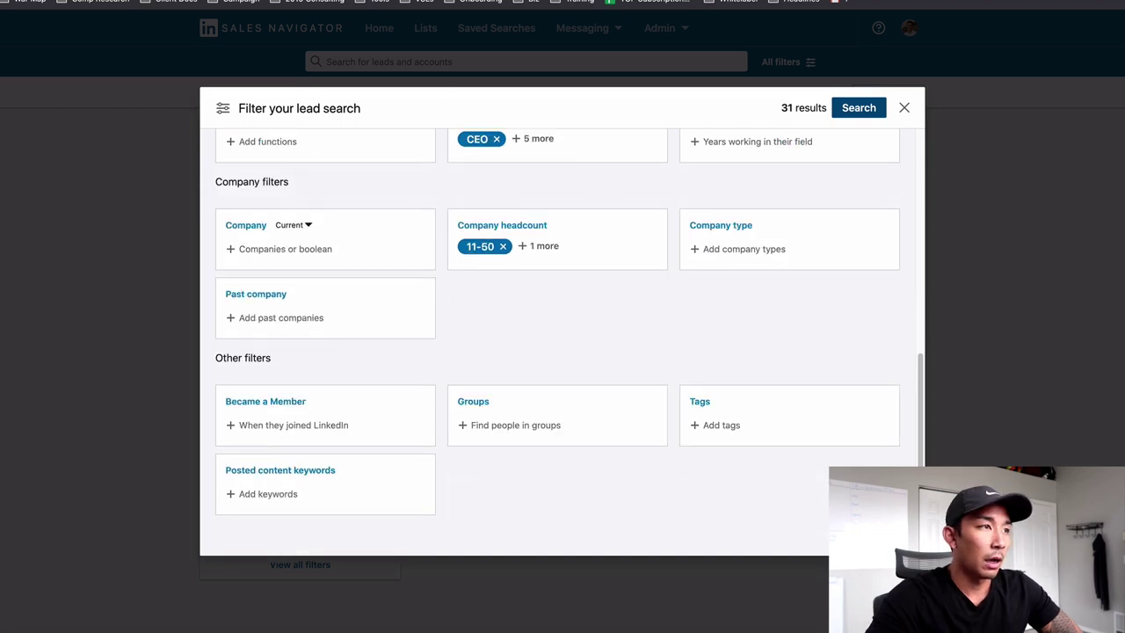
left_click(879, 107)
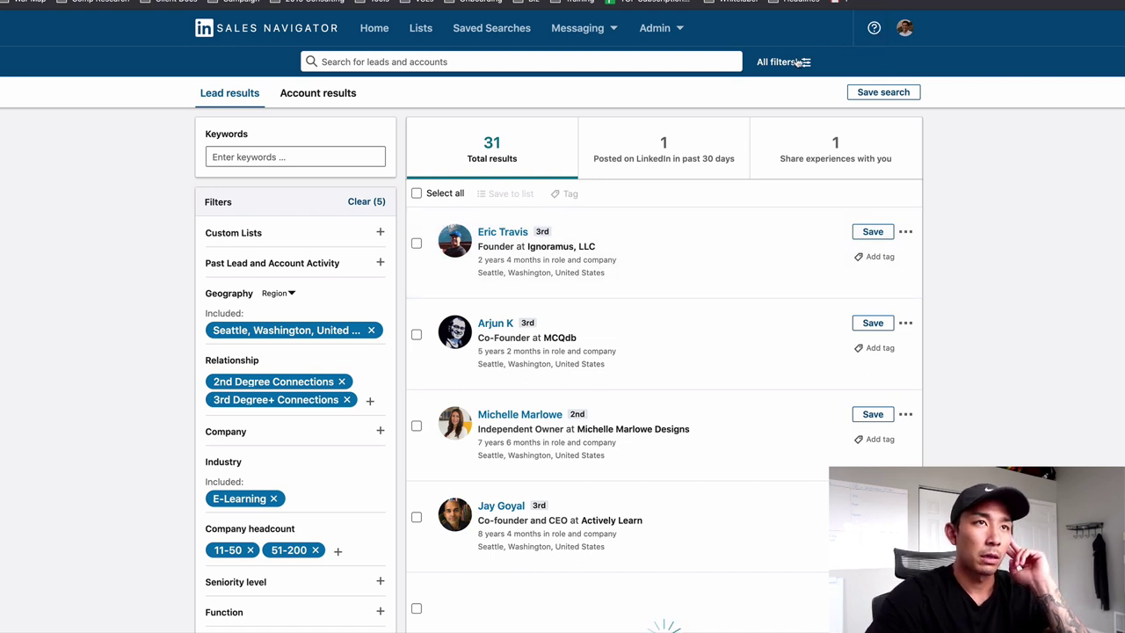
Step: Open a fresh set of lead filters from the home page and look over the empty filters, including Groups
mouse_move(797, 61)
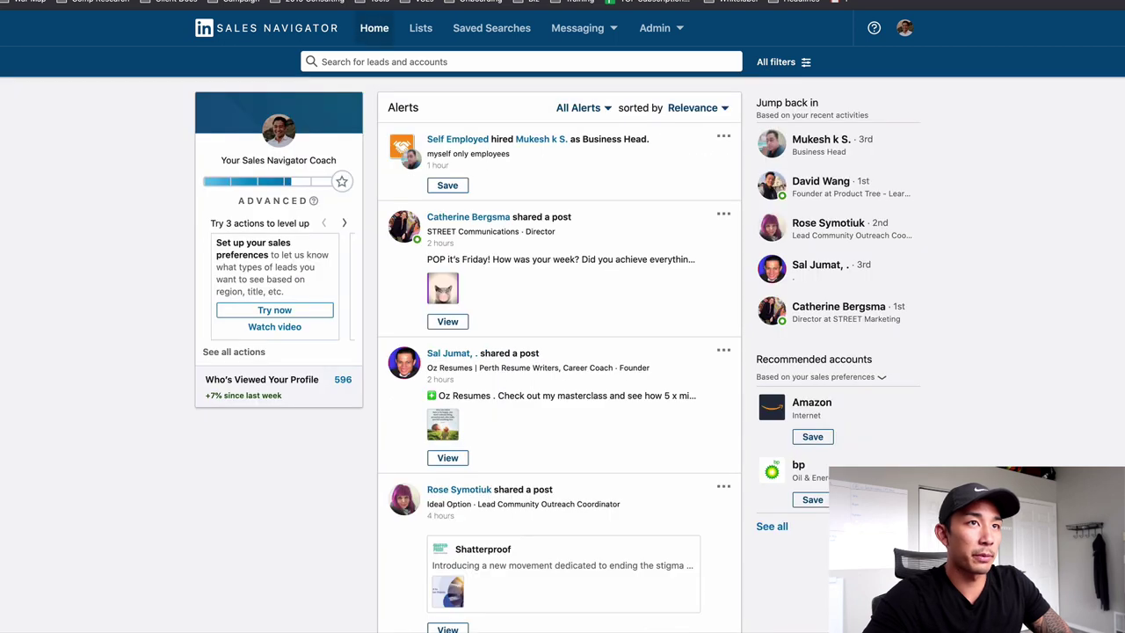
left_click(788, 71)
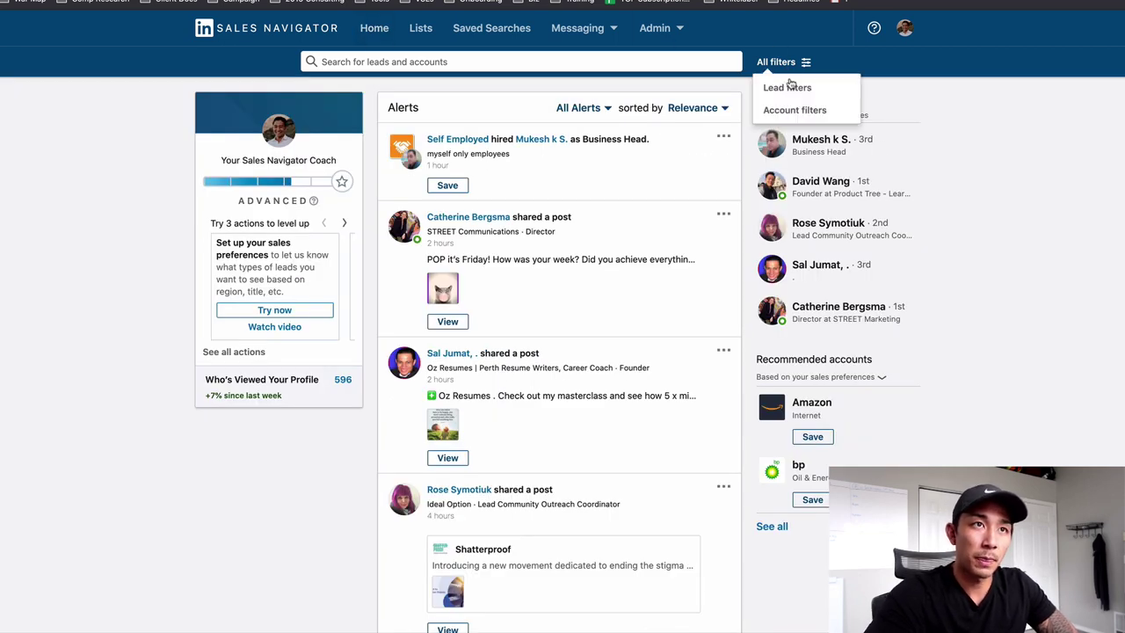
left_click(787, 87)
scroll(734, 344, "down", 6)
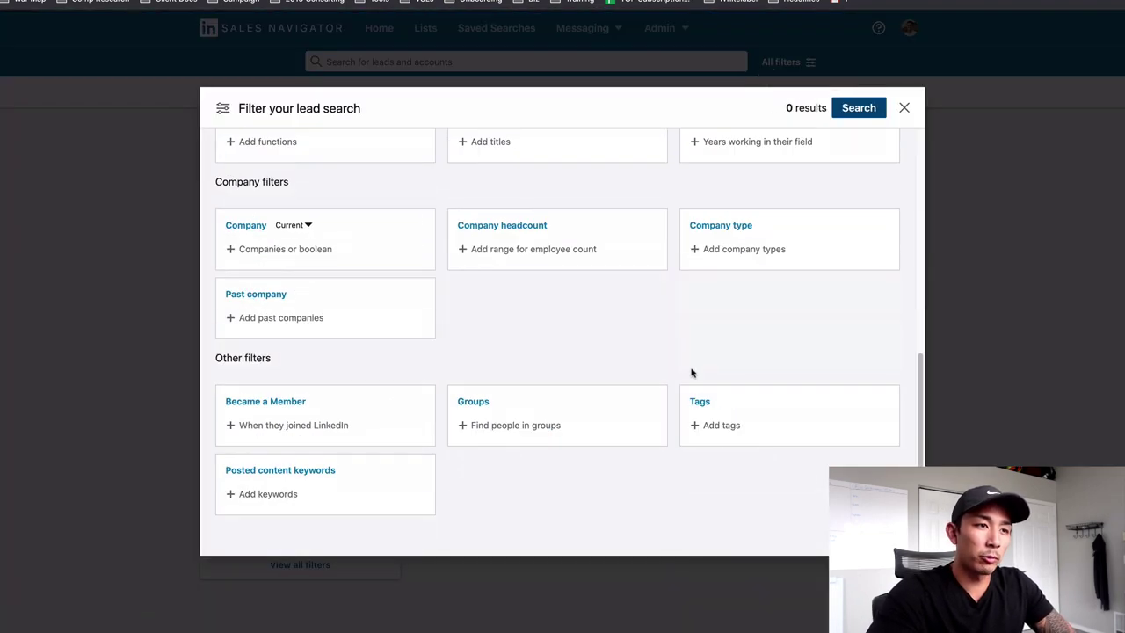
left_click(601, 427)
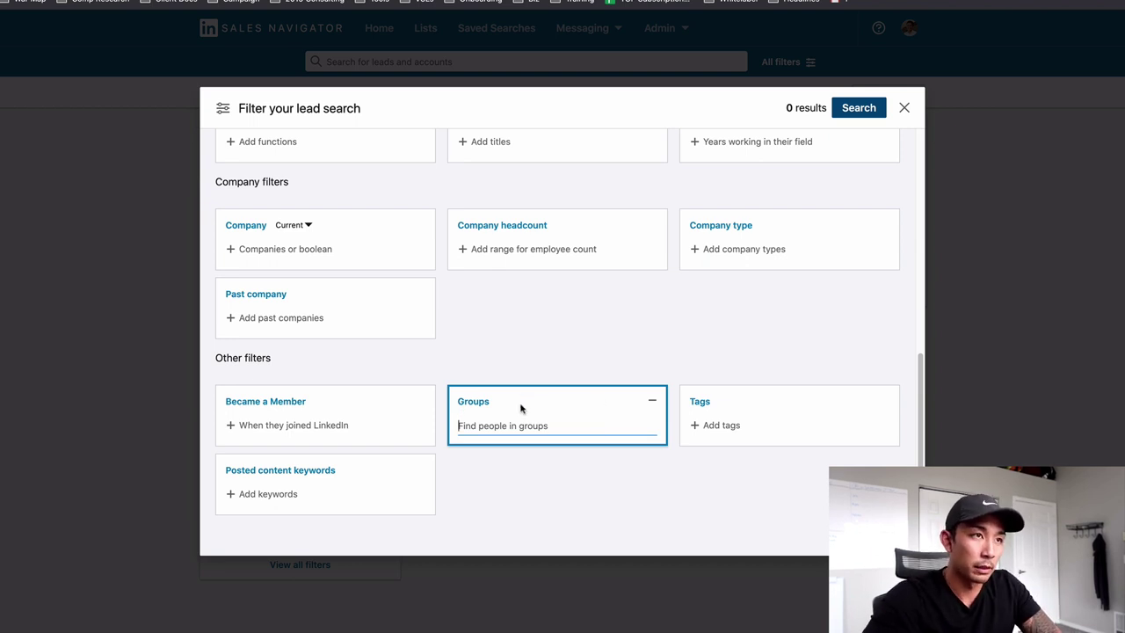
scroll(520, 408, "up", 3)
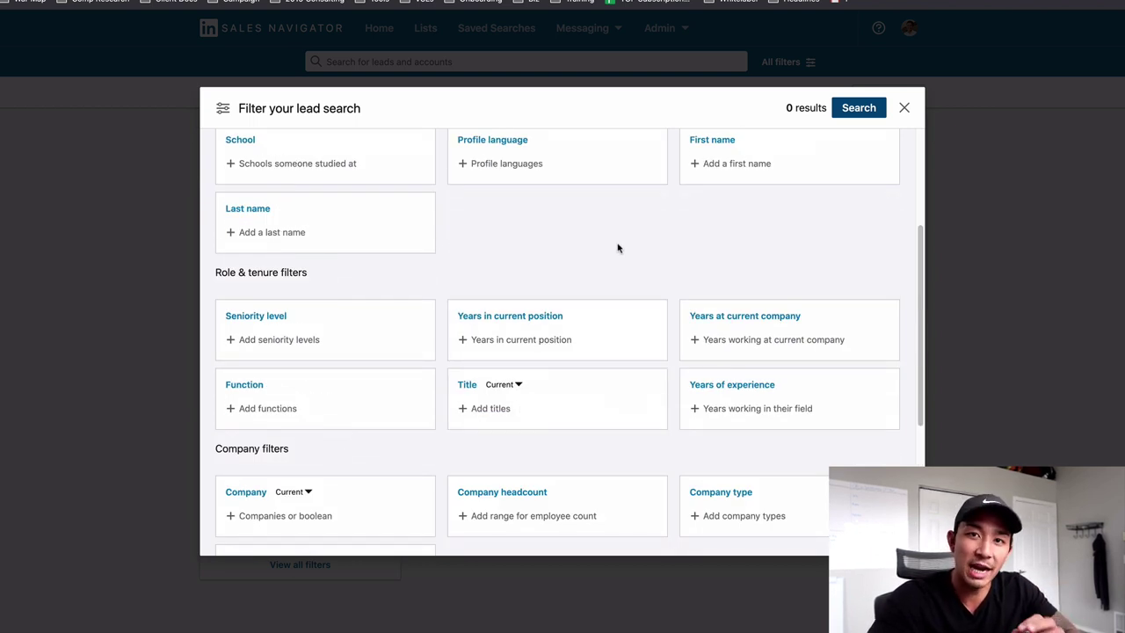
scroll(615, 257, "down", 2)
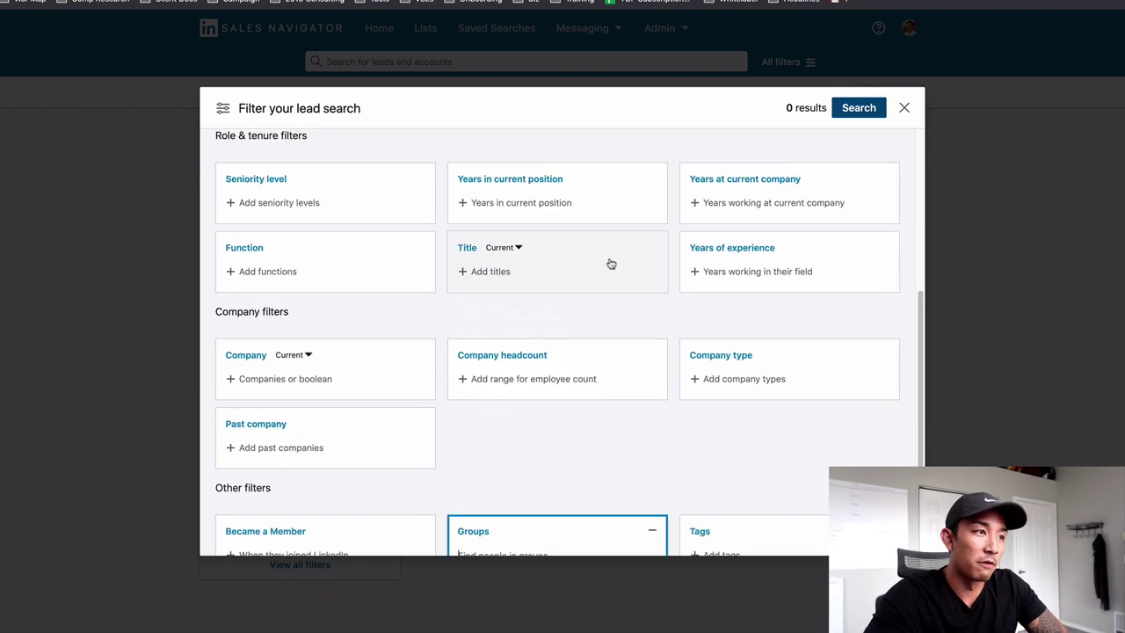
scroll(547, 408, "down", 2)
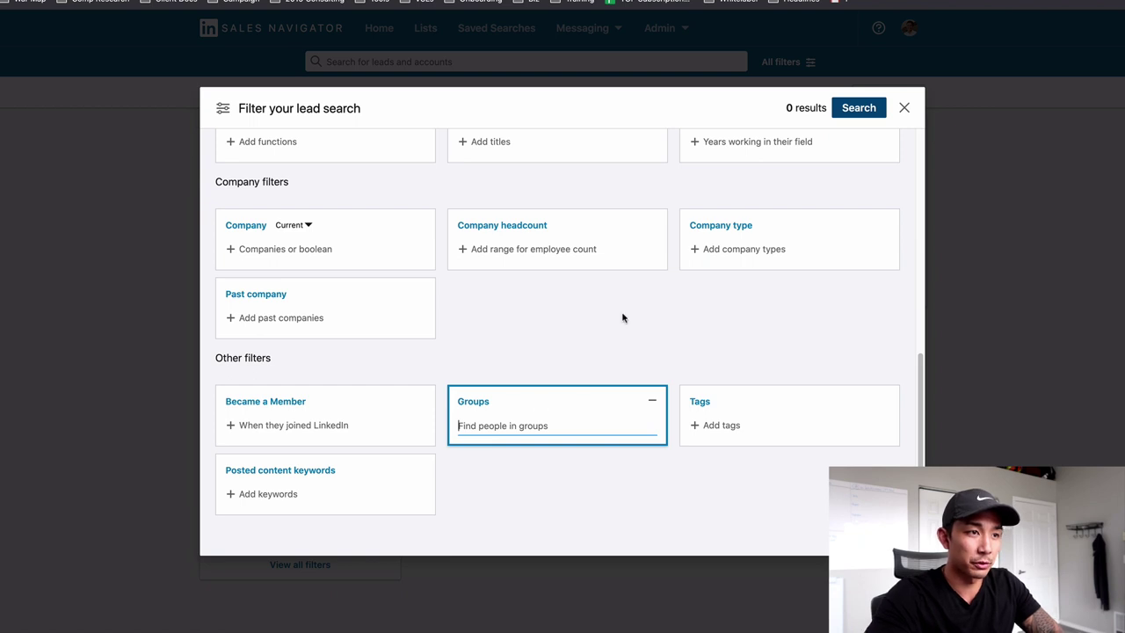
Step: Set the Seniority level filter to CXO, Owner and Partner
scroll(520, 337, "up", 5)
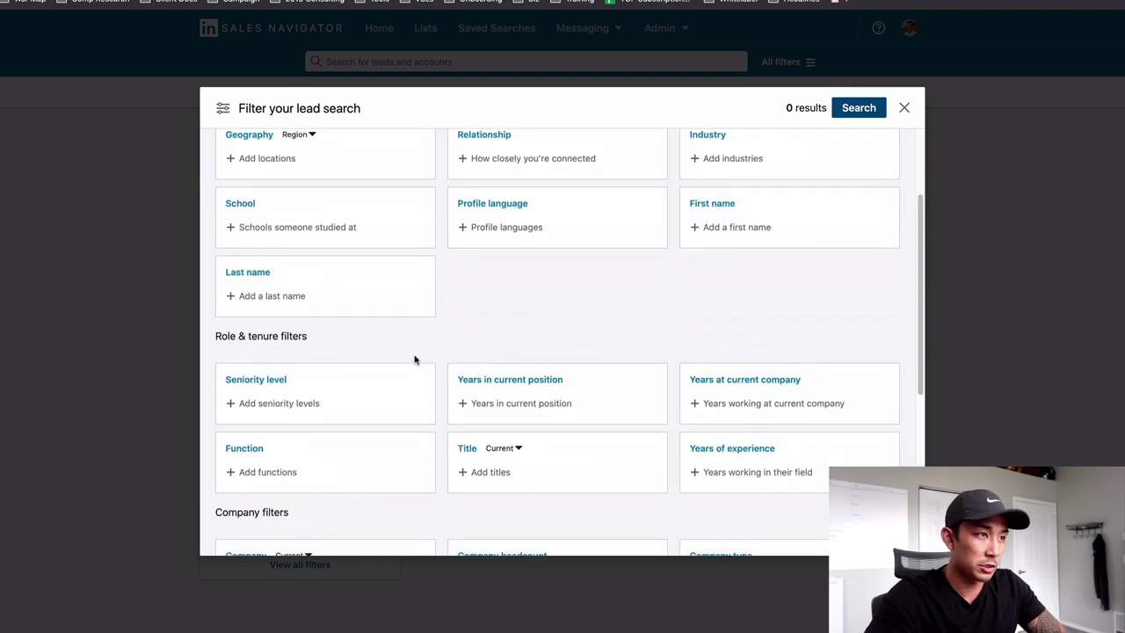
left_click(267, 391)
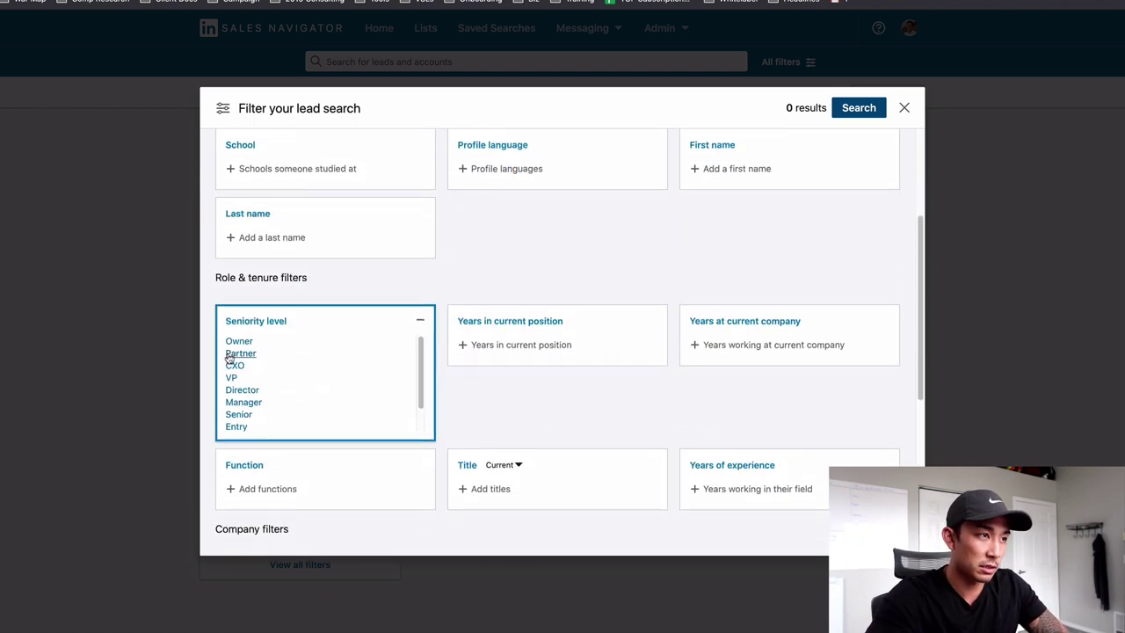
left_click(234, 368)
left_click(241, 382)
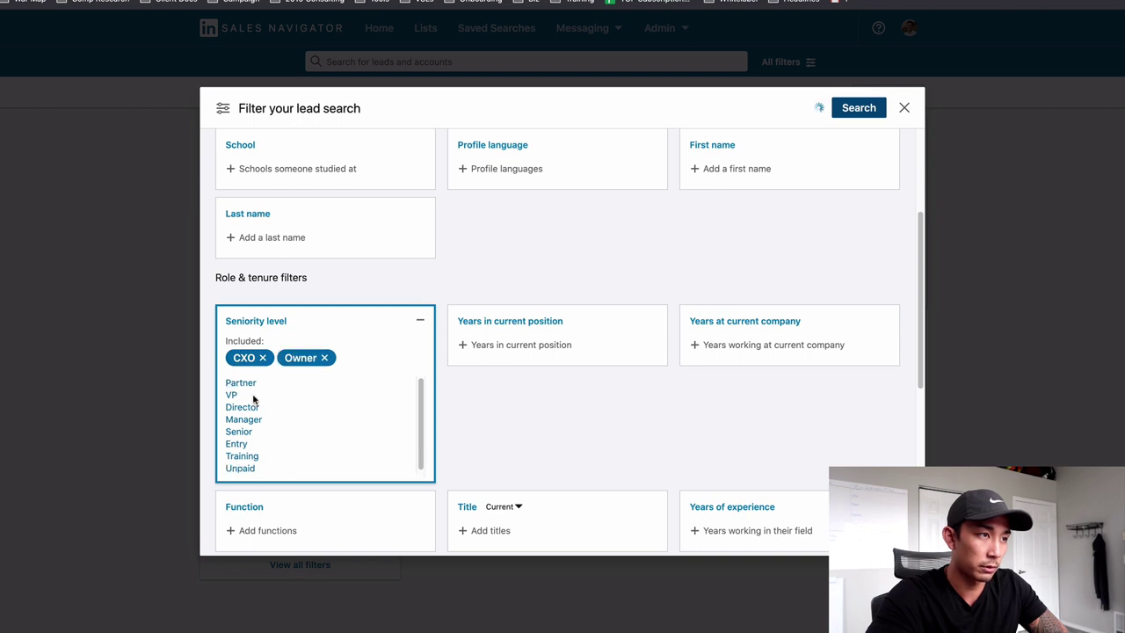
left_click(240, 384)
left_click(666, 457)
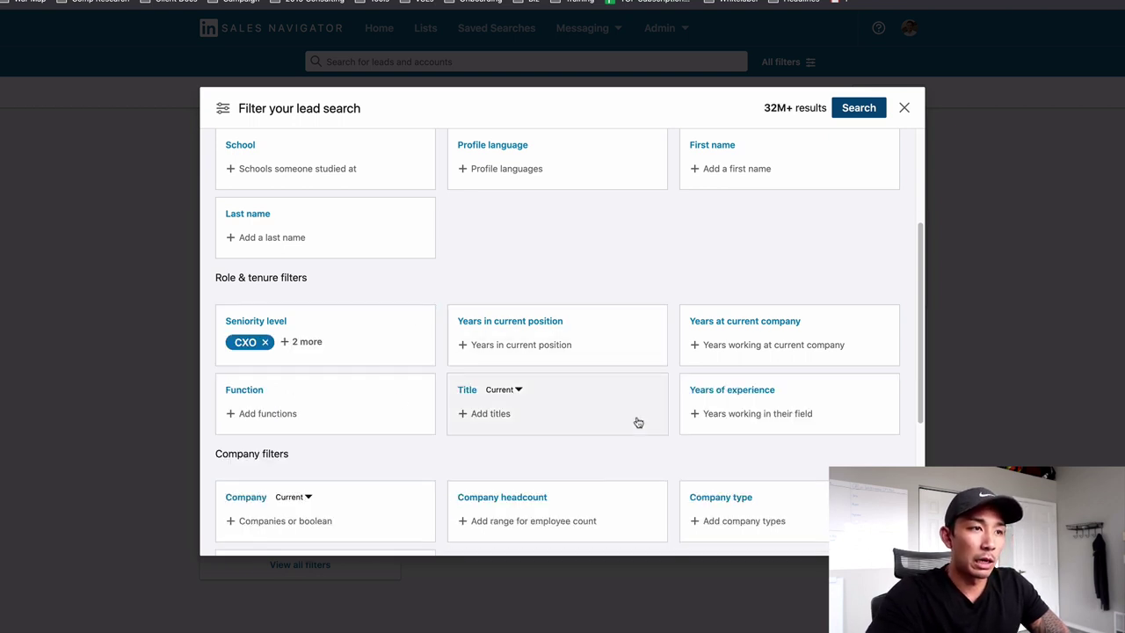
Step: Set the Geography filter to United States
scroll(637, 421, "down", 3)
scroll(636, 419, "up", 5)
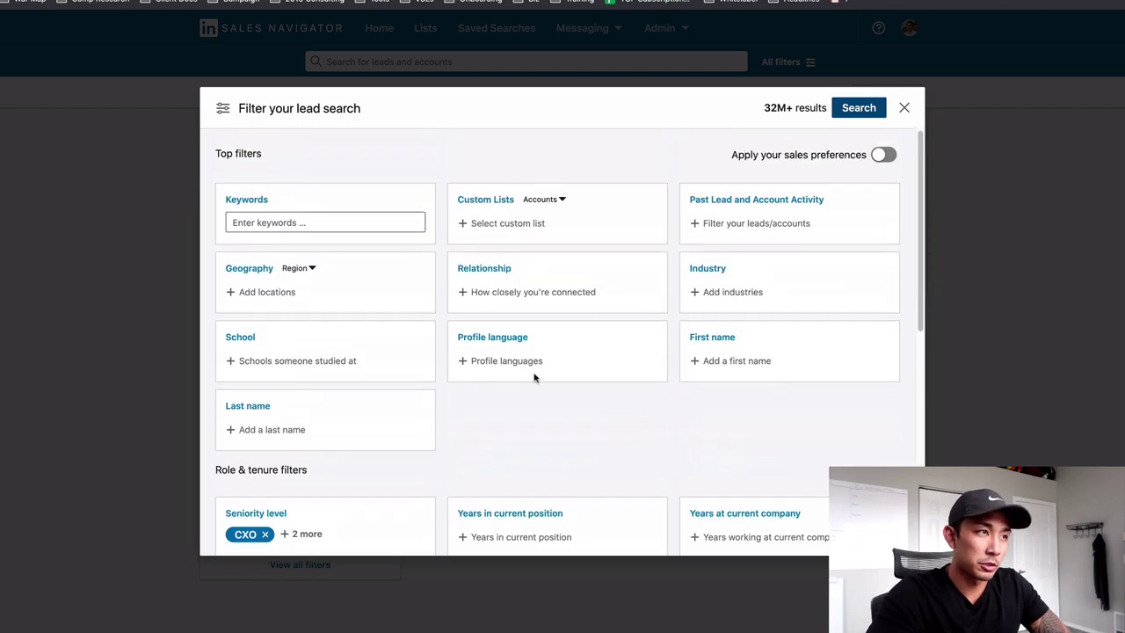
left_click(314, 299)
type("unit")
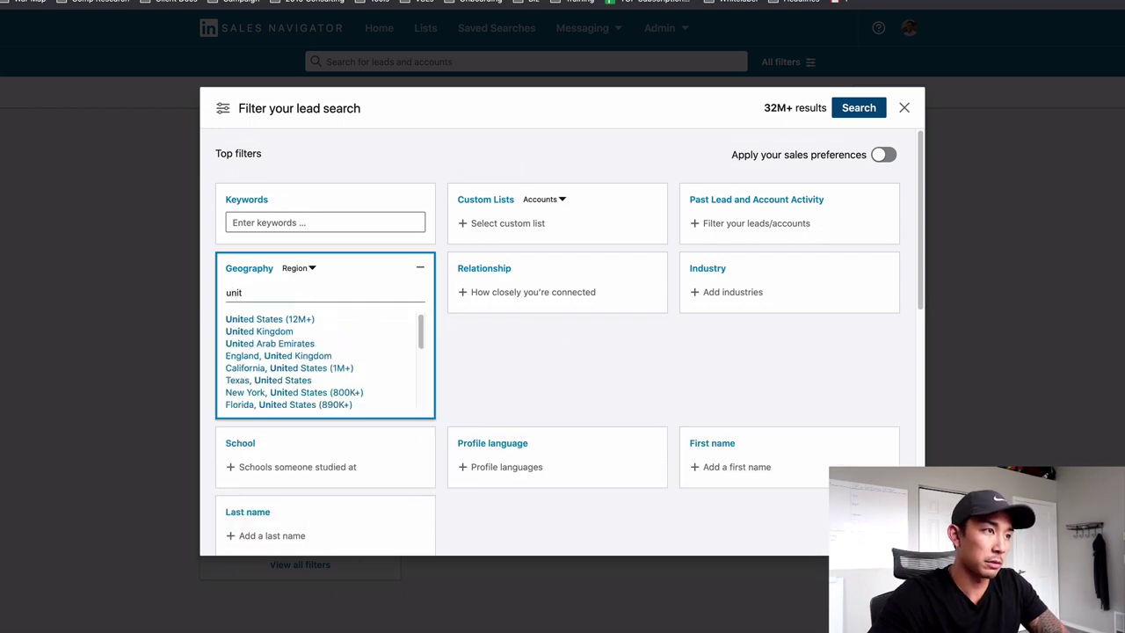
type("ed")
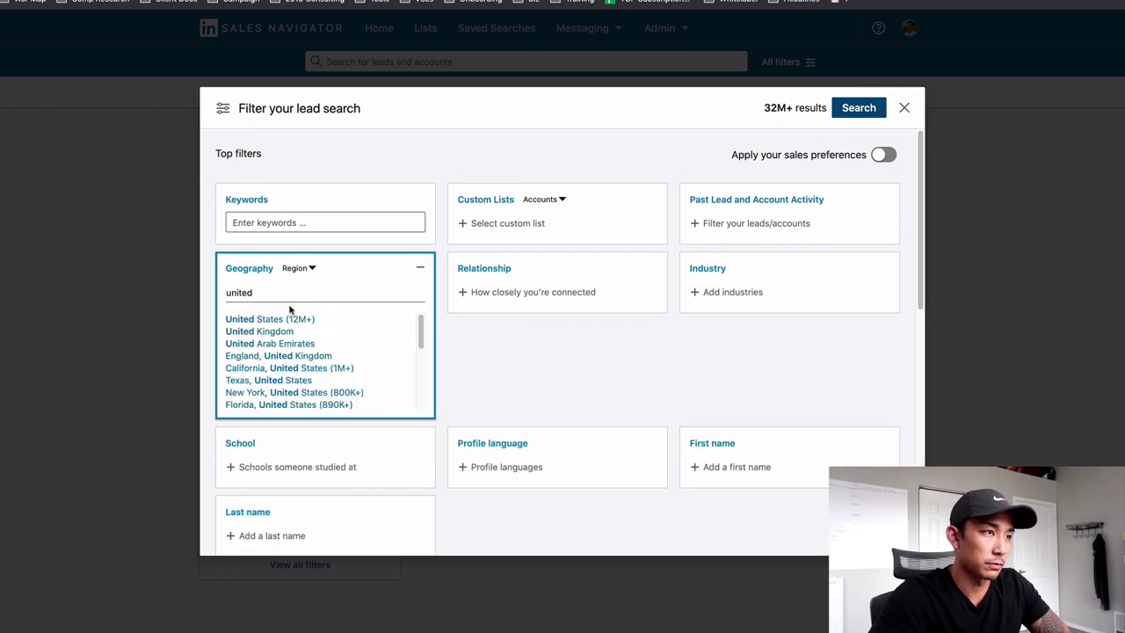
left_click(294, 320)
left_click(518, 361)
scroll(521, 360, "down", 5)
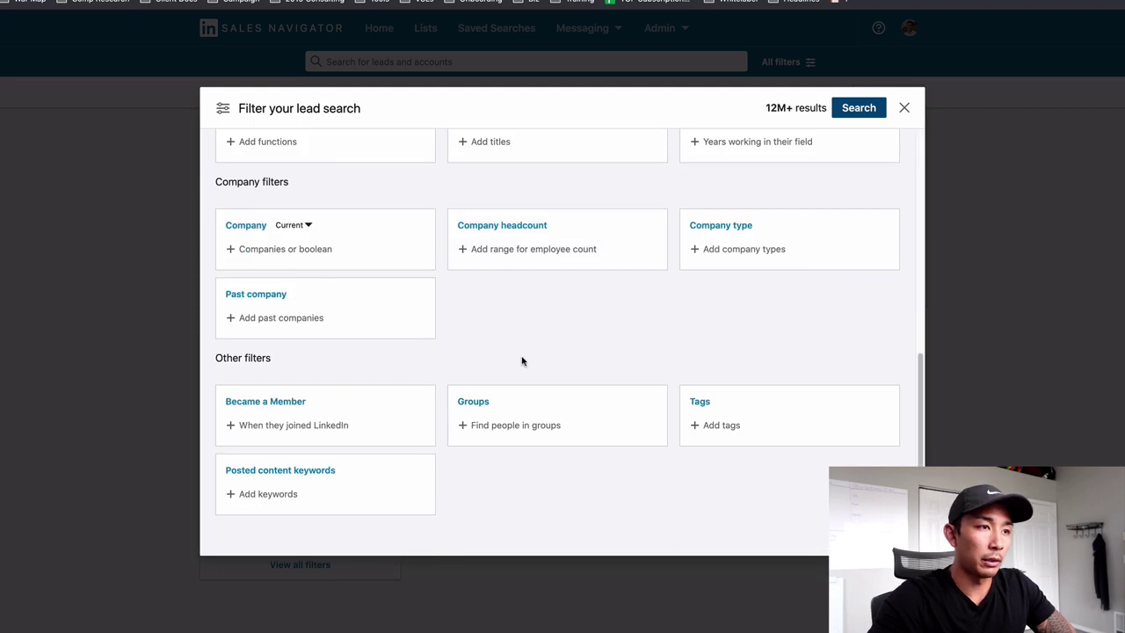
scroll(643, 312, "up", 10)
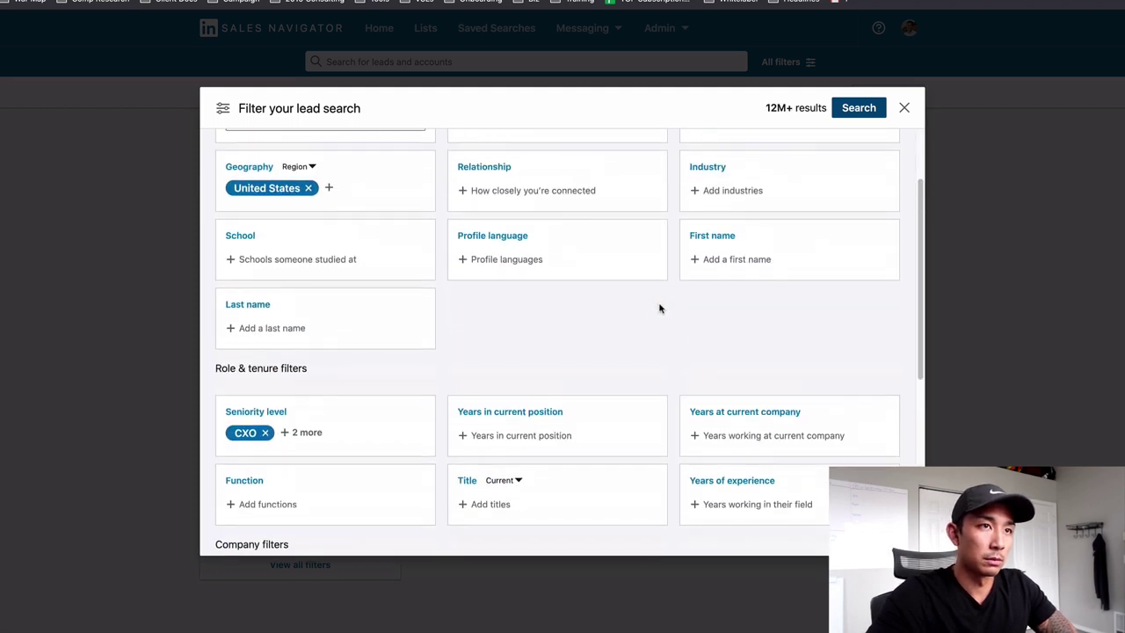
left_click(759, 188)
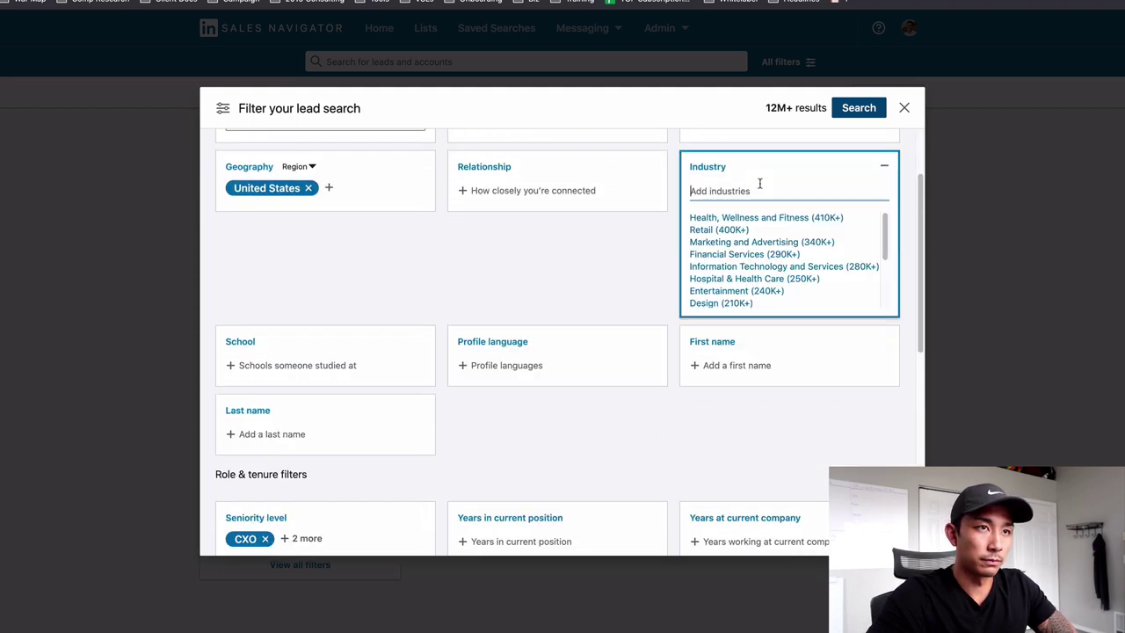
left_click(626, 268)
Step: Add the E-Learning Professionals and E-Learning groups to the Groups filter
scroll(584, 365, "down", 5)
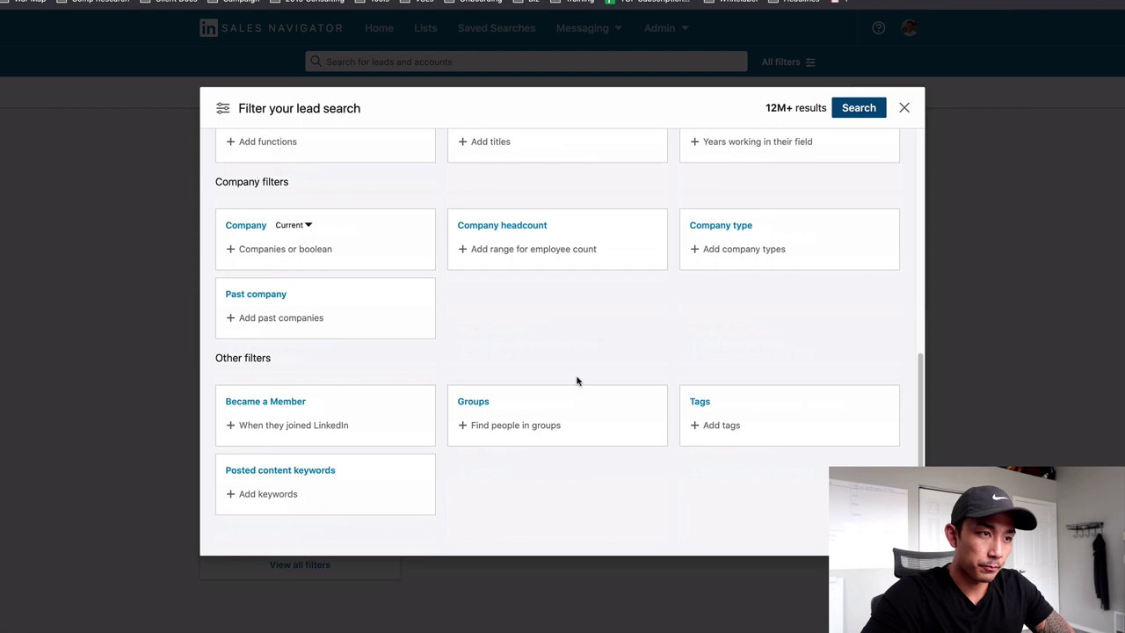
left_click(524, 426)
type("e-")
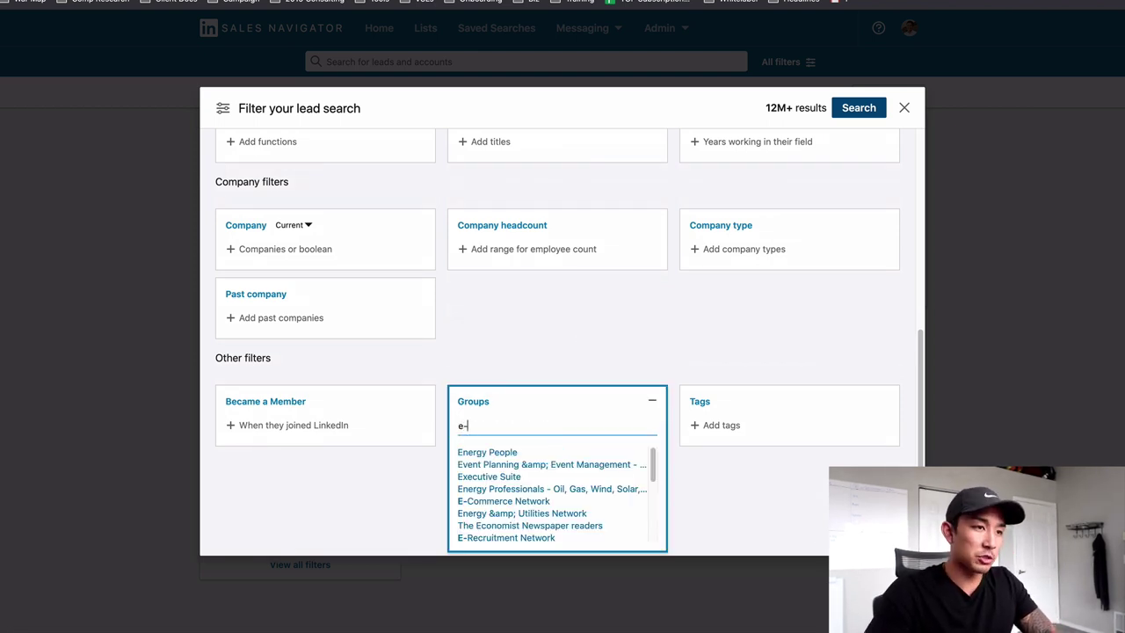
type("lear")
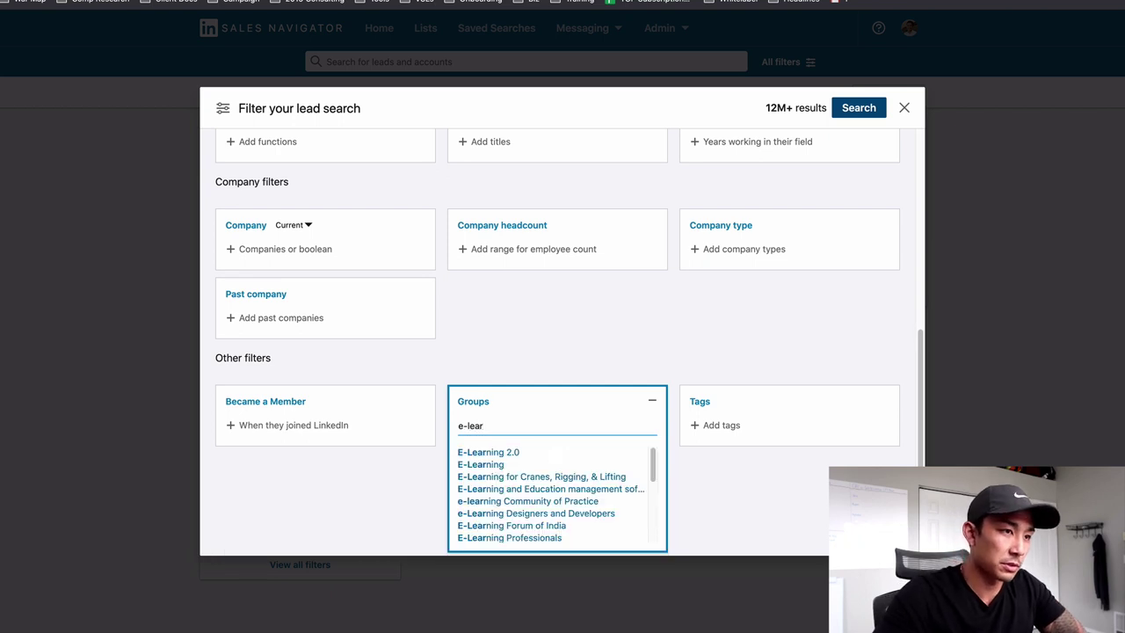
left_click(516, 538)
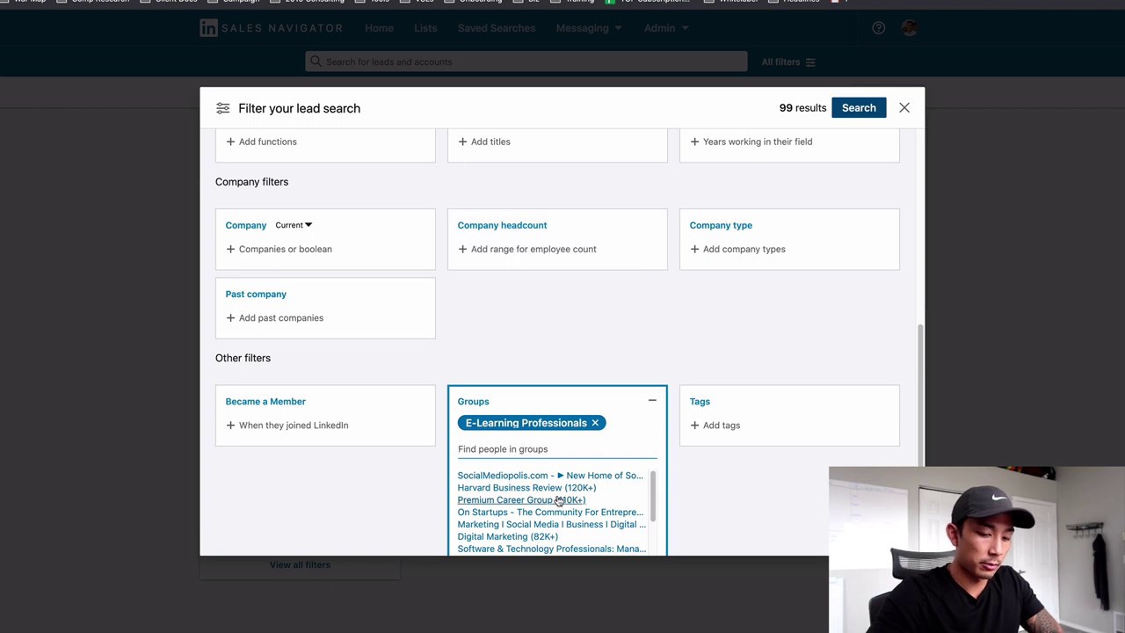
type("e-learn")
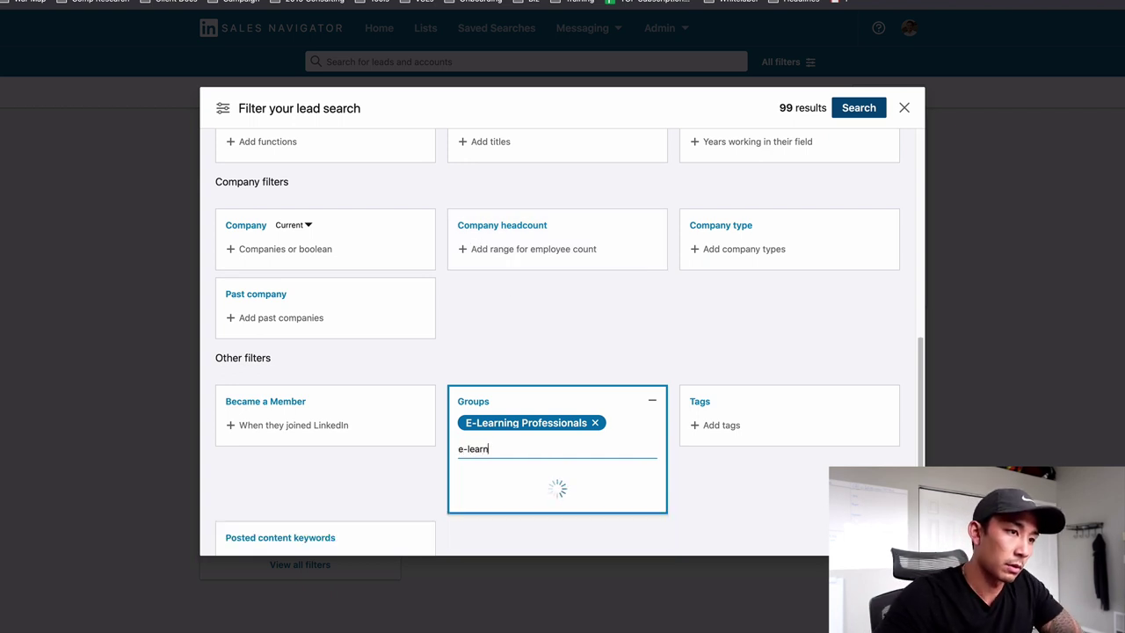
left_click(507, 484)
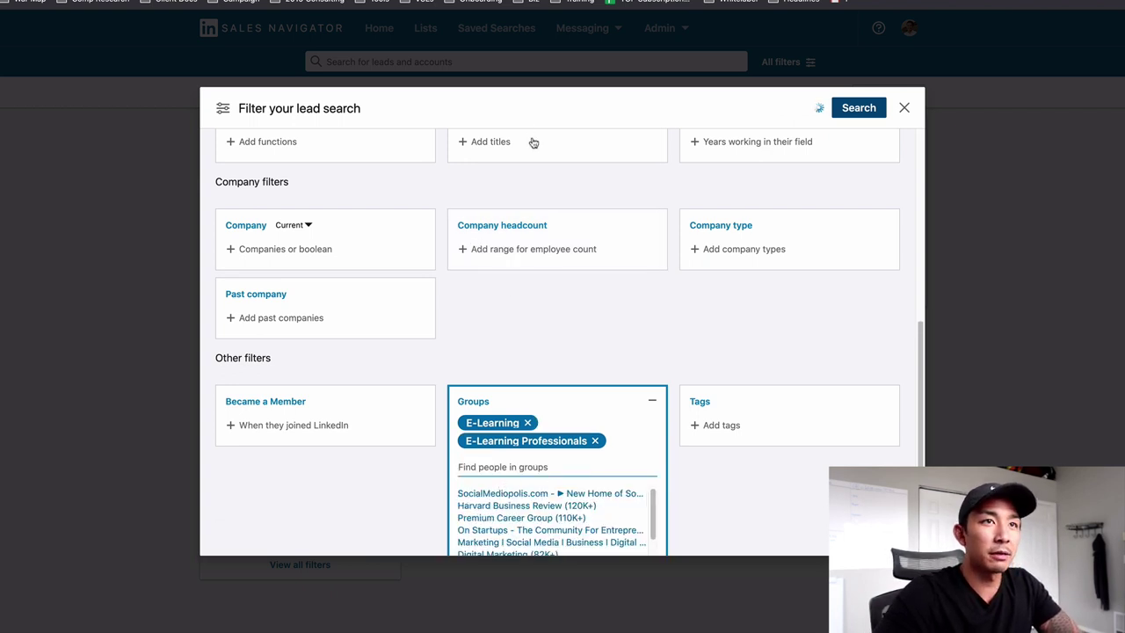
Step: Search for further e-learning, info product and information marketing groups, and add the Information Marketing and Publishing group to the Groups filter
scroll(623, 343, "down", 2)
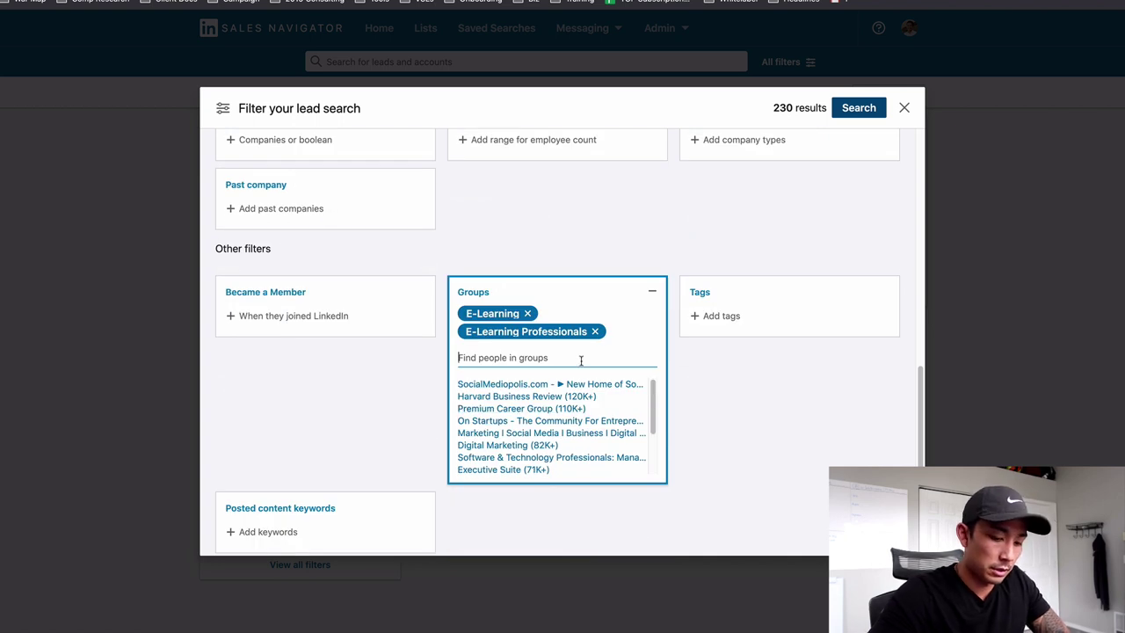
type("e-lear")
key("ctrl+a")
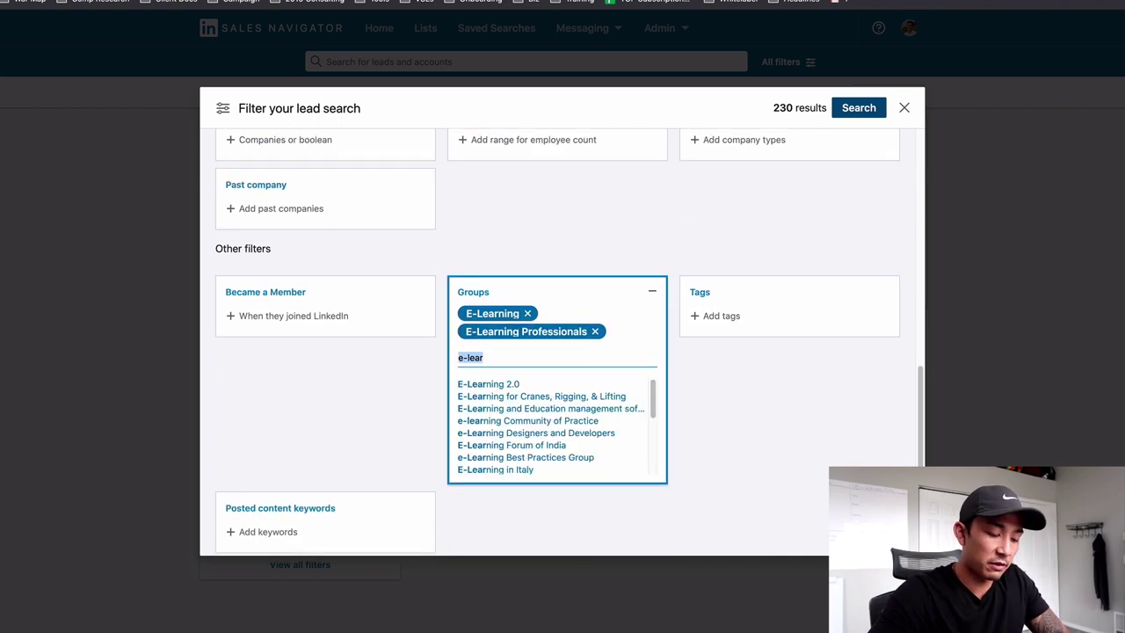
type("info pr")
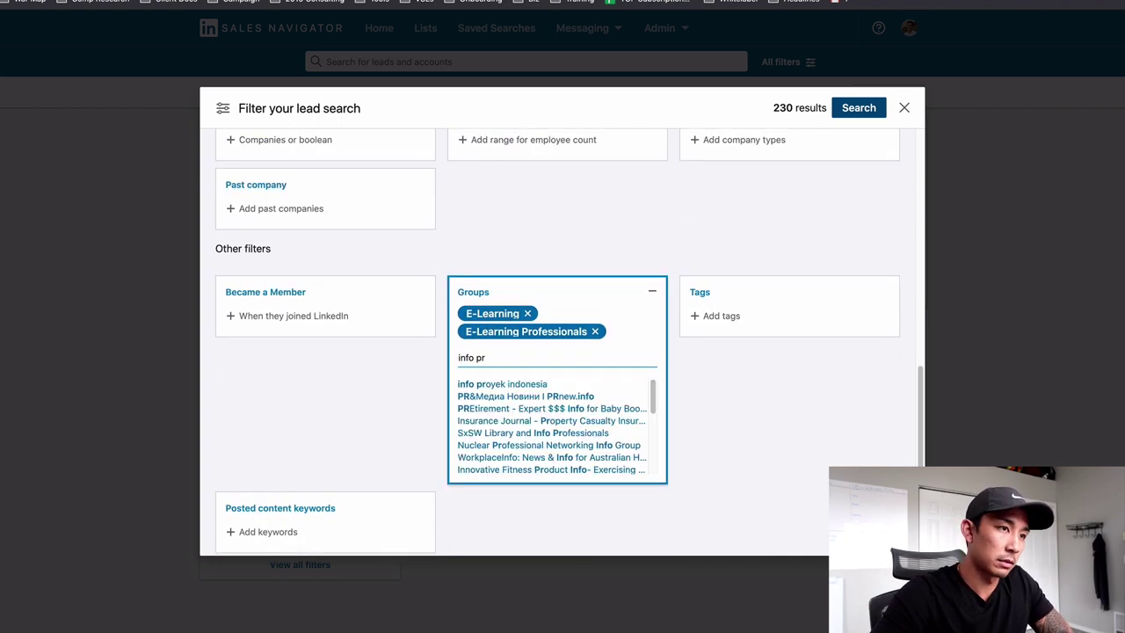
key("BackSpace")
key("BackSpace")
key("BackSpace")
type("rmation mar")
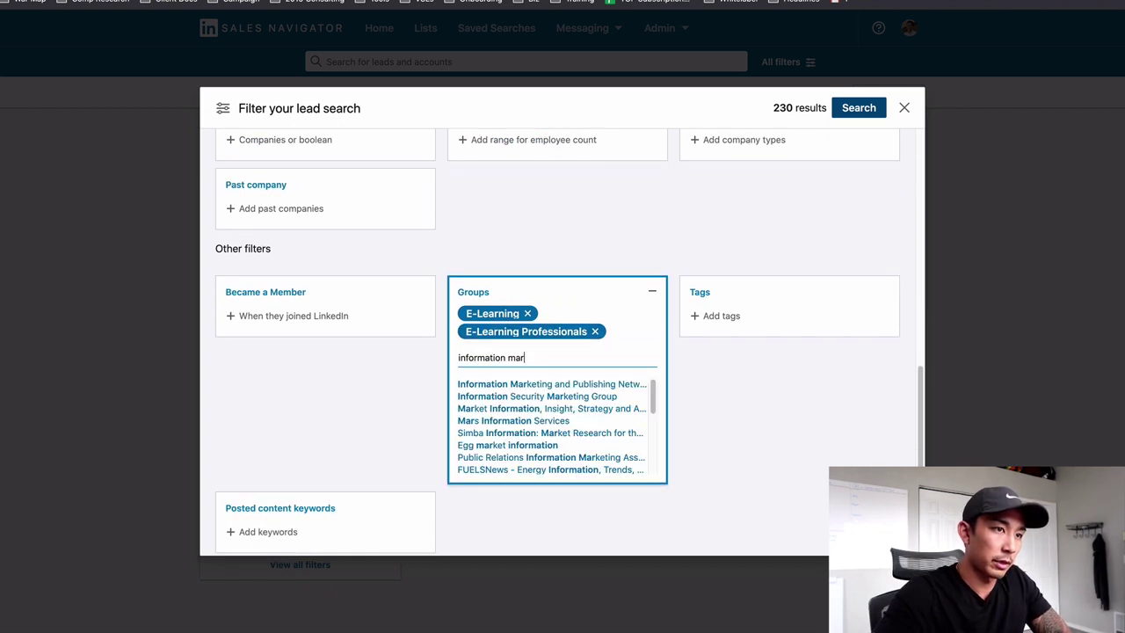
left_click(551, 384)
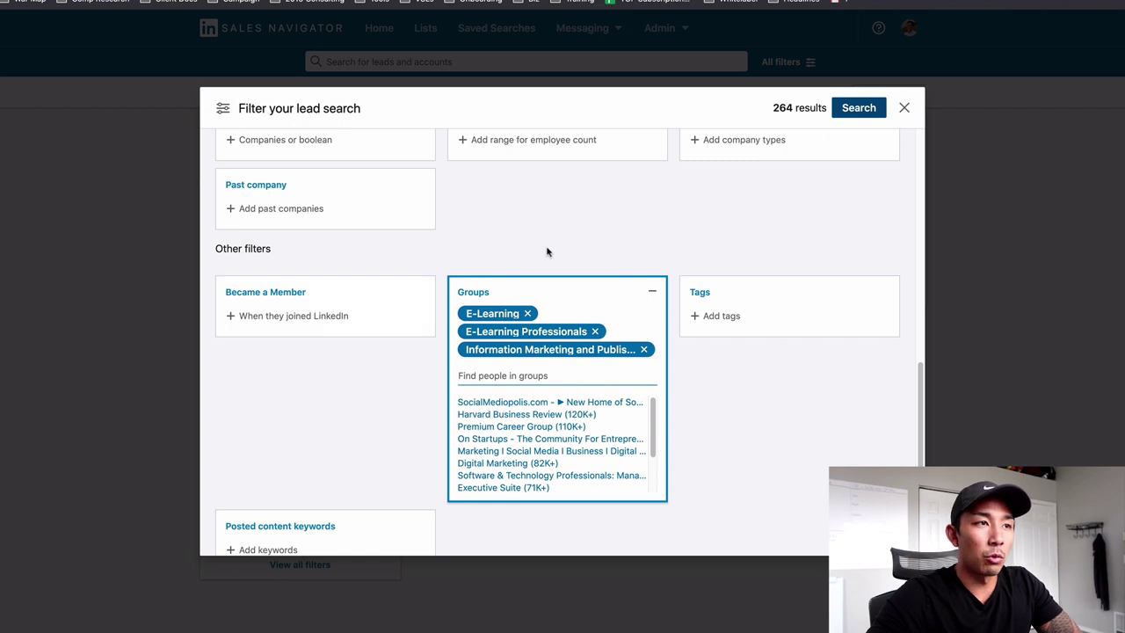
left_click(721, 233)
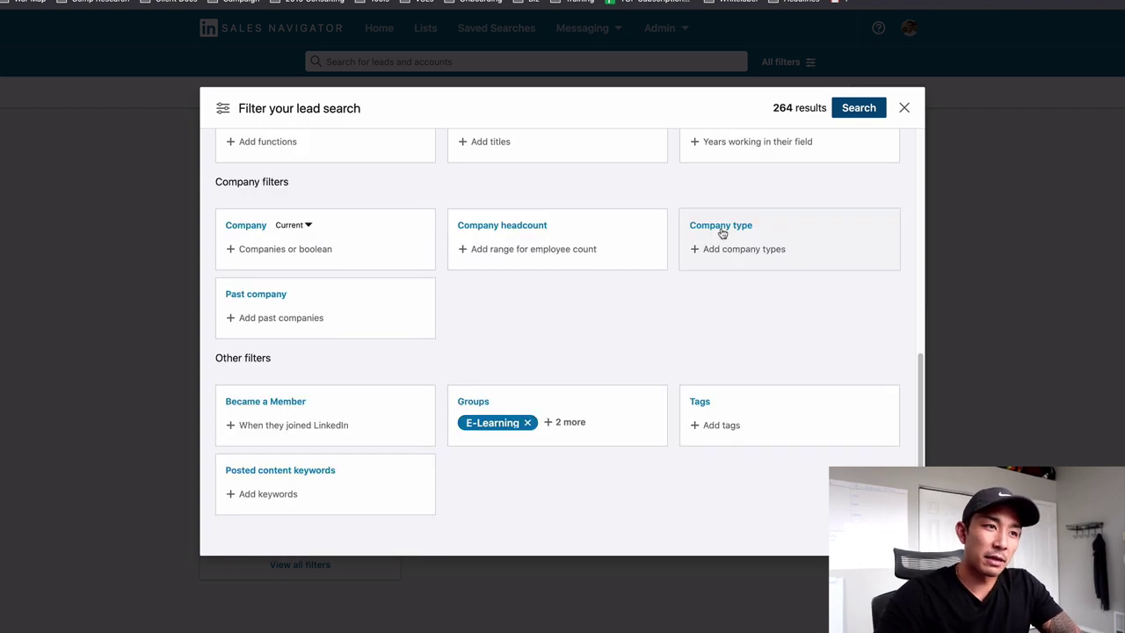
Step: Review the groups selected in the Groups filter, run the lead search and look through the resulting leads
left_click(567, 425)
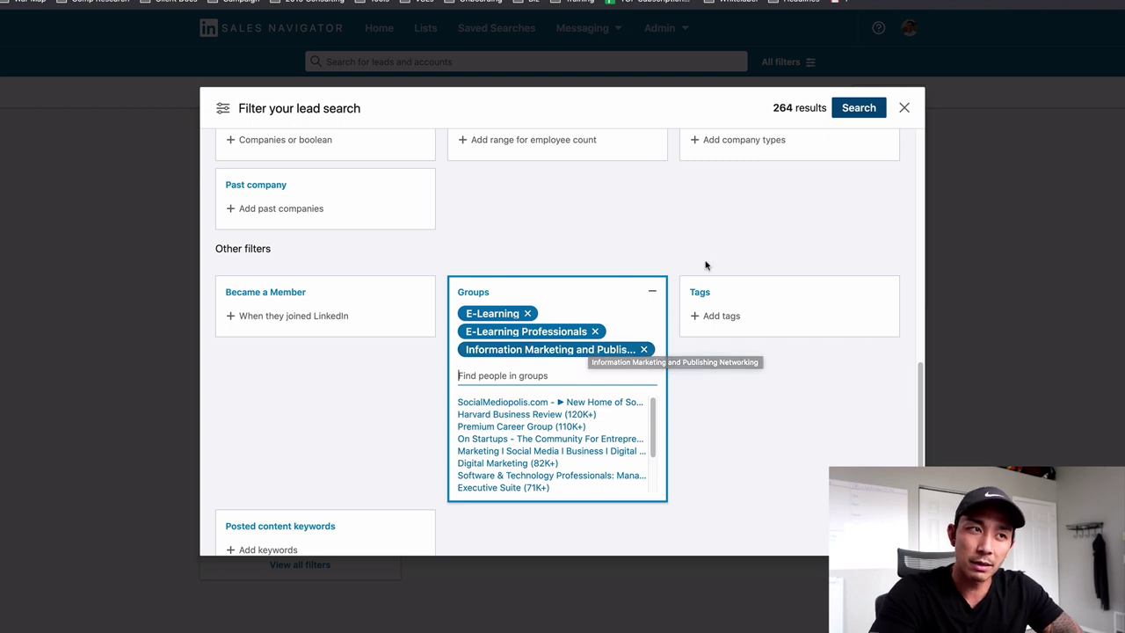
left_click(710, 258)
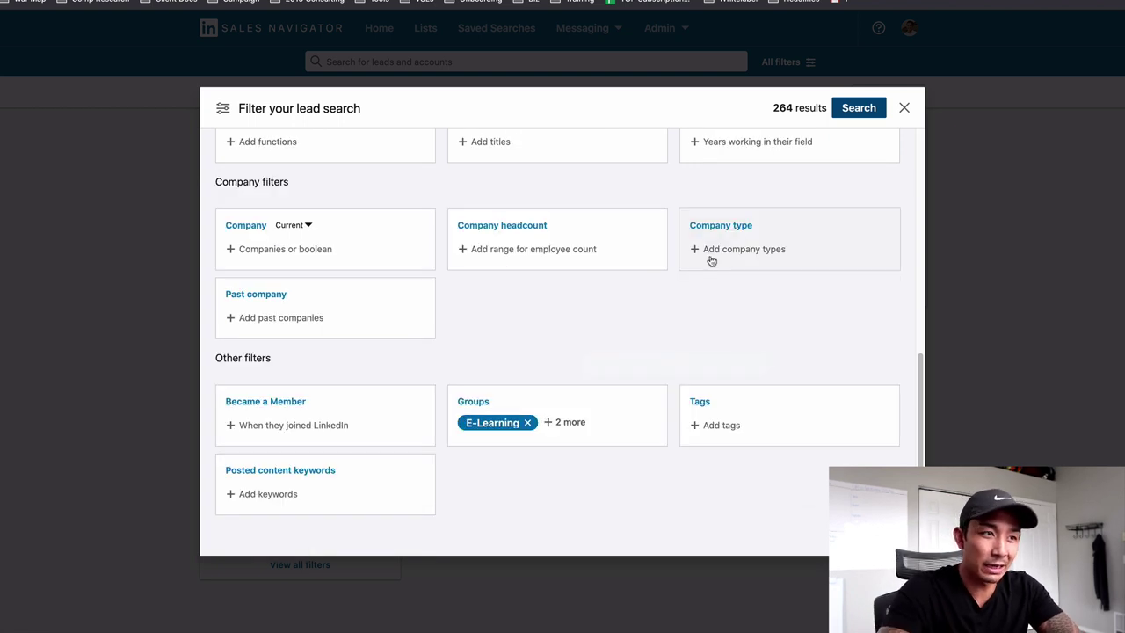
left_click(567, 423)
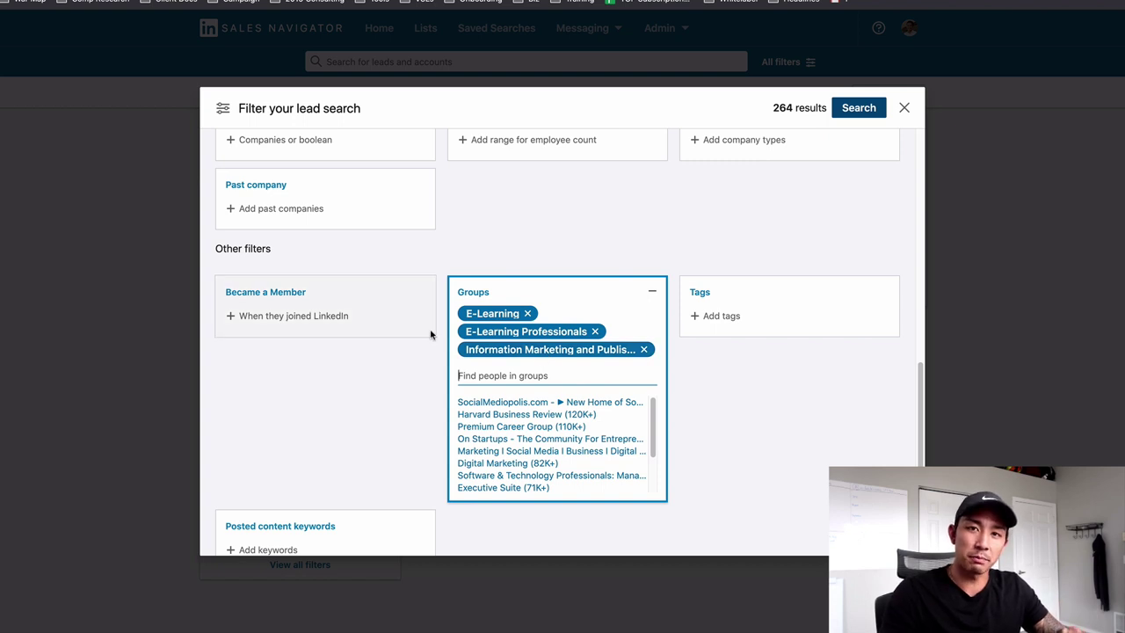
scroll(430, 334, "up", 5)
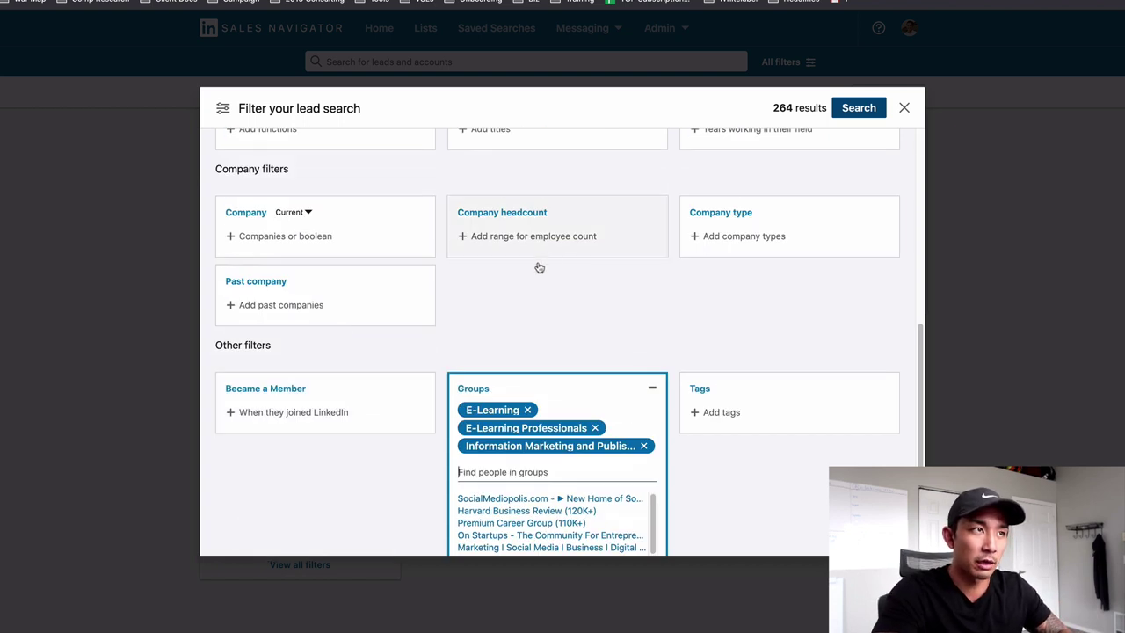
scroll(744, 269, "down", 5)
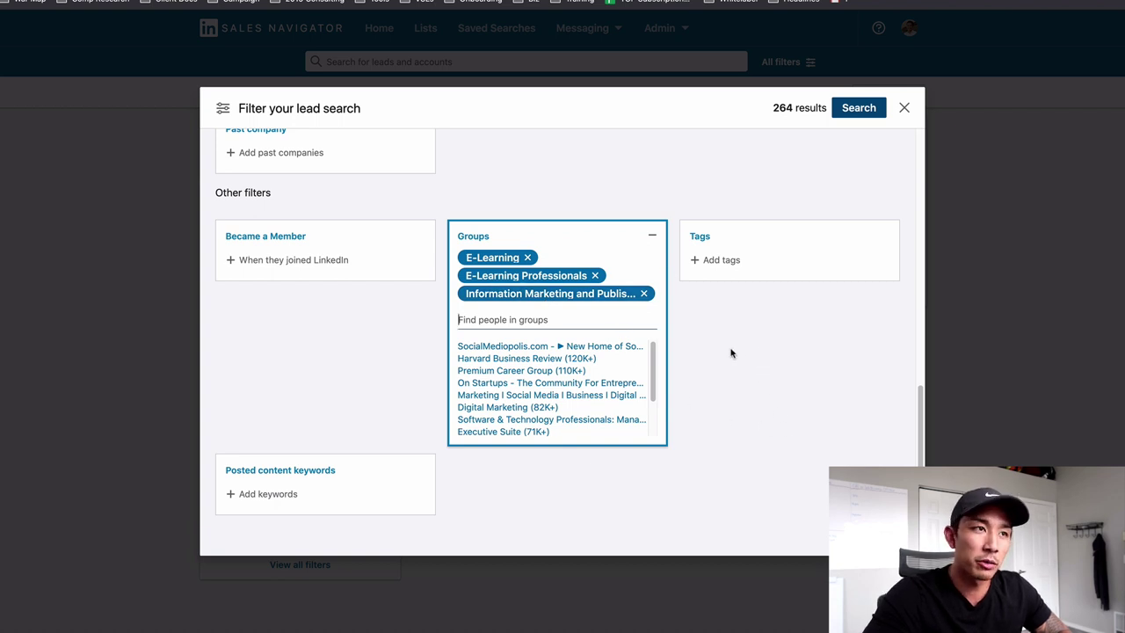
left_click(842, 112)
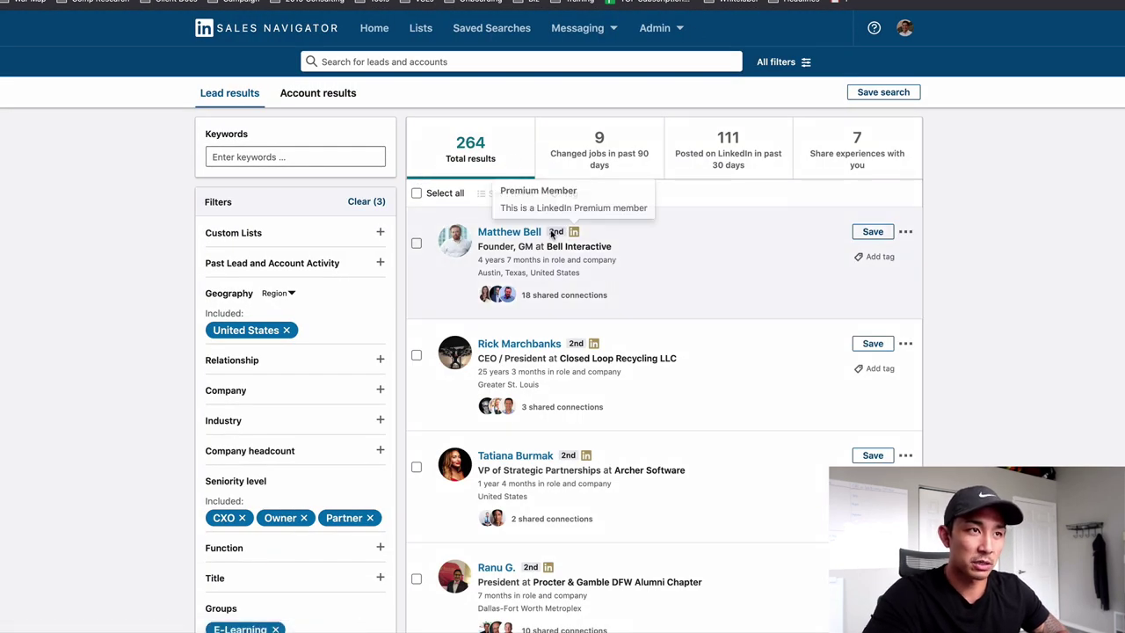
scroll(641, 333, "down", 2)
scroll(641, 333, "down", 2)
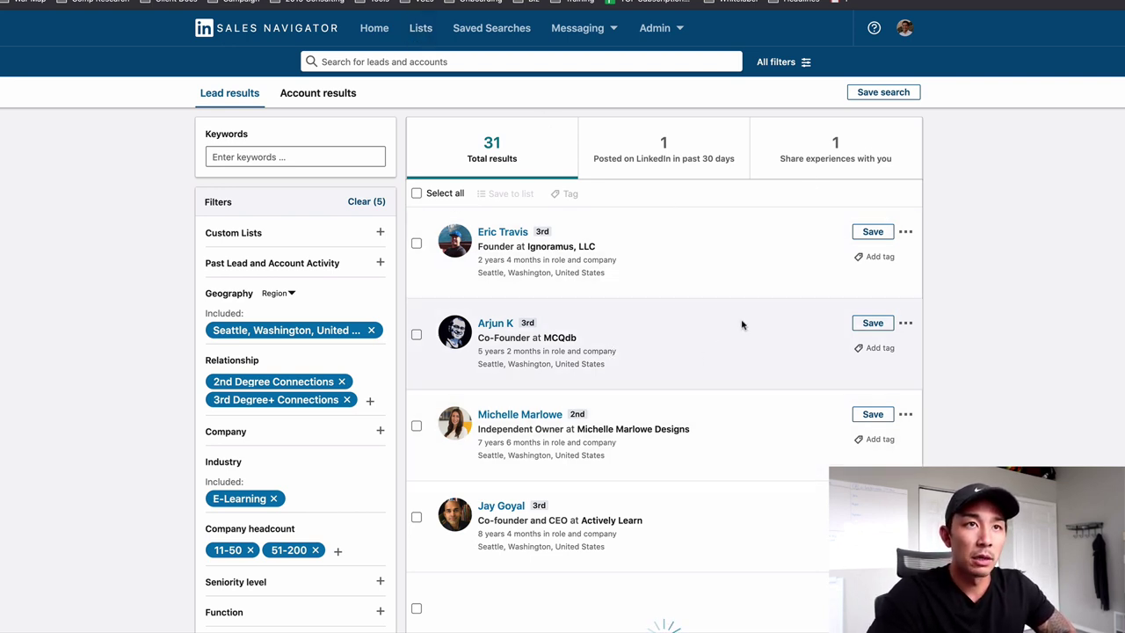
Step: Save the founder of Ignoramus, LLC to a new lead list named "7.15.20 - E-Learning -11-50 - Seattle"
left_click(884, 233)
left_click(833, 264)
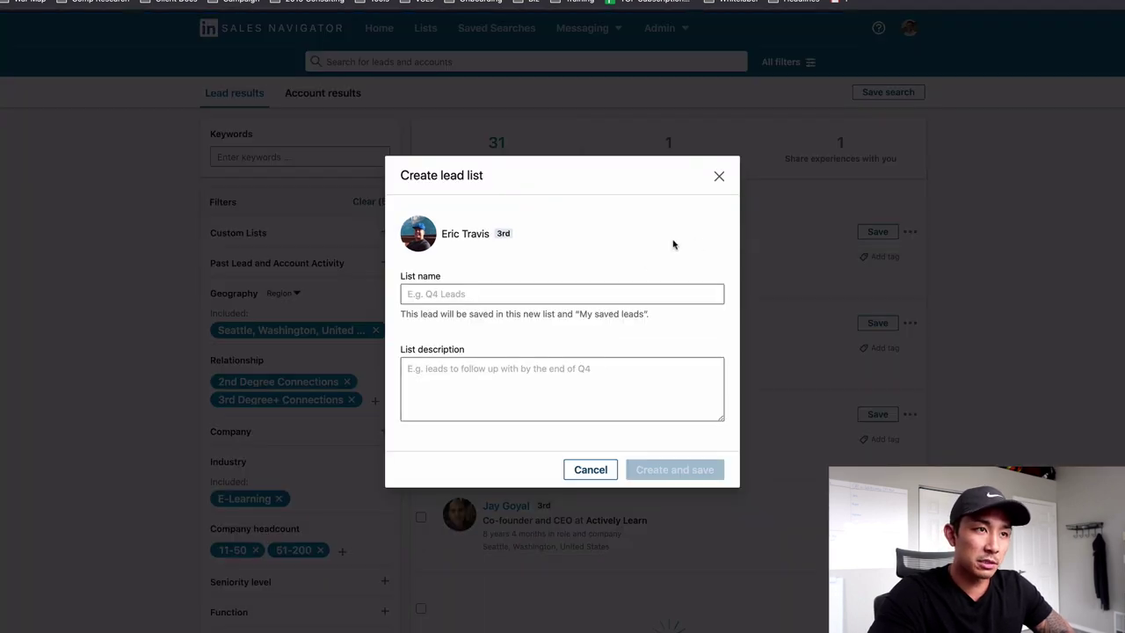
left_click(641, 285)
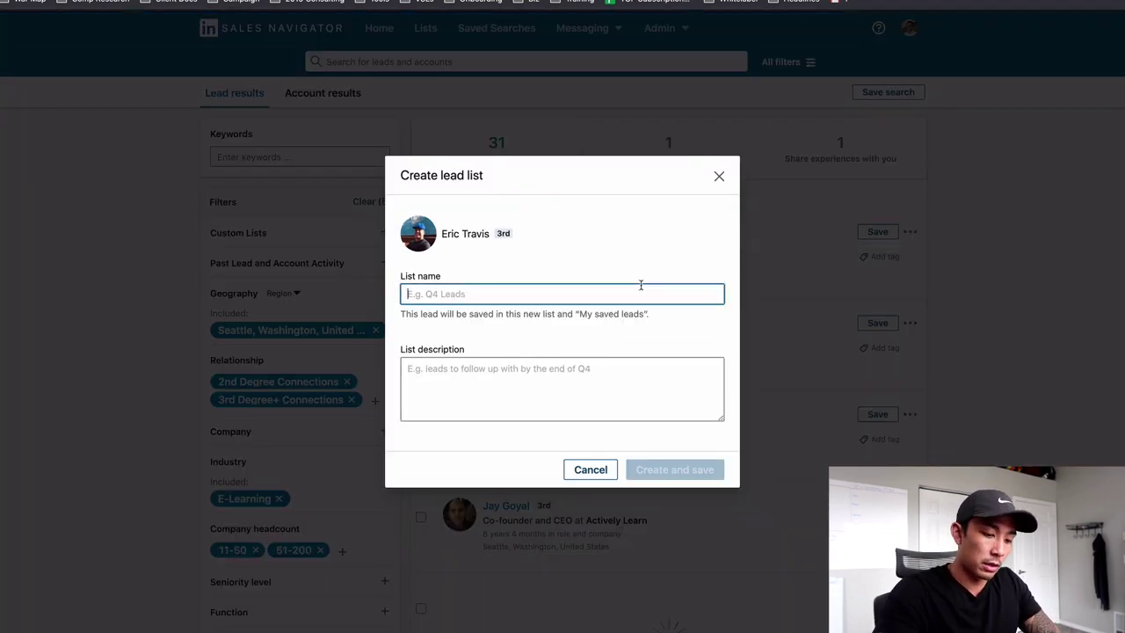
type("7.15.20 - E-")
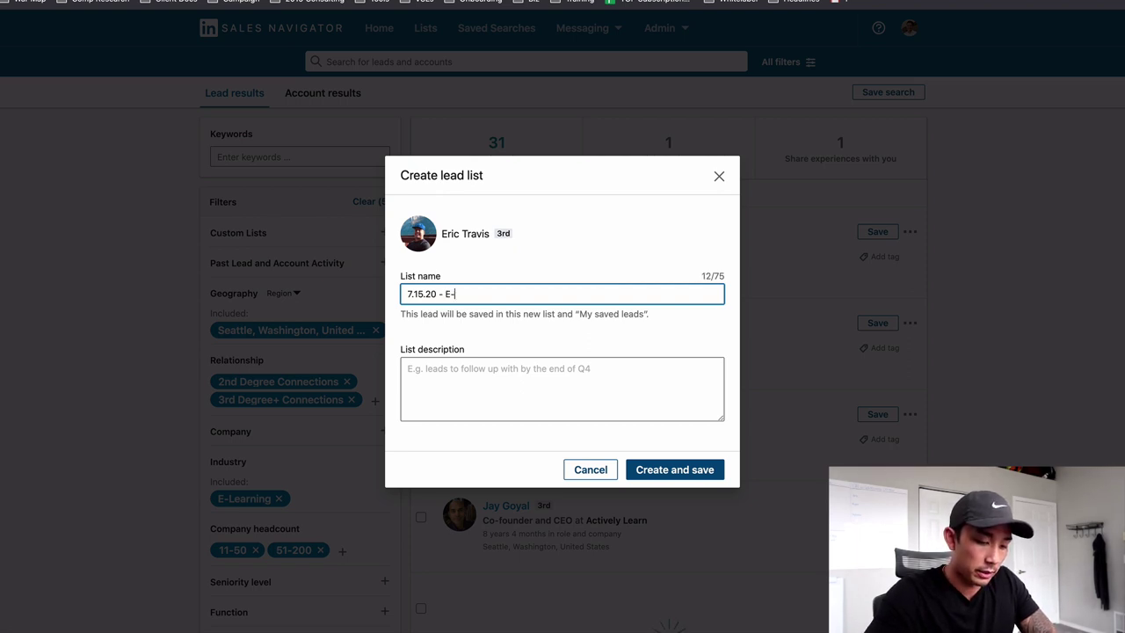
type("Learning")
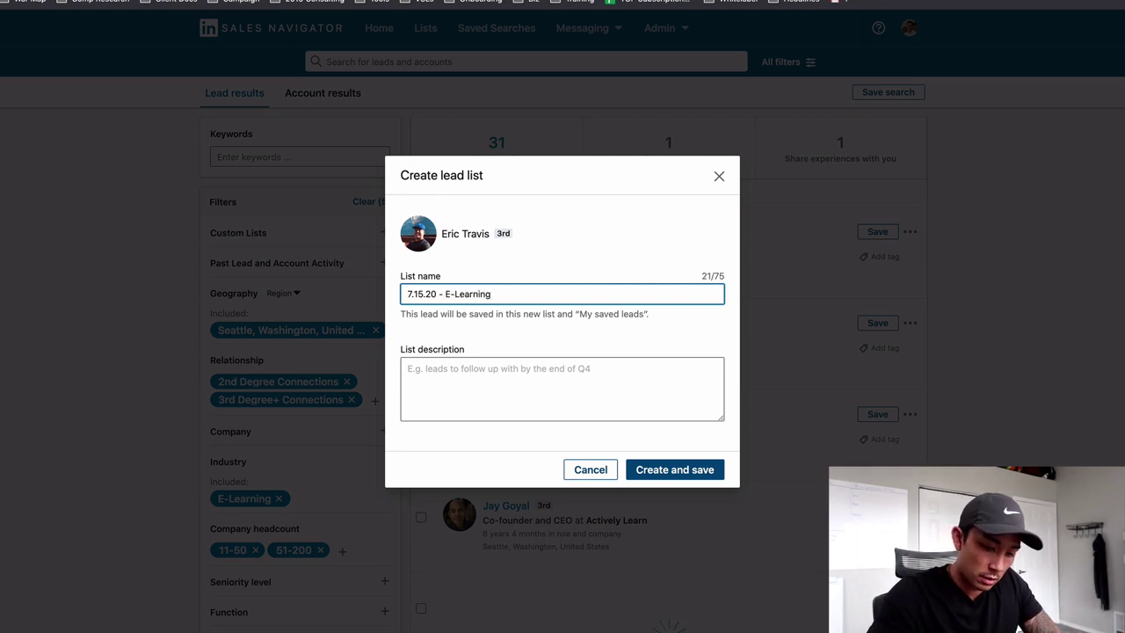
type(" -11-50 - Seattle")
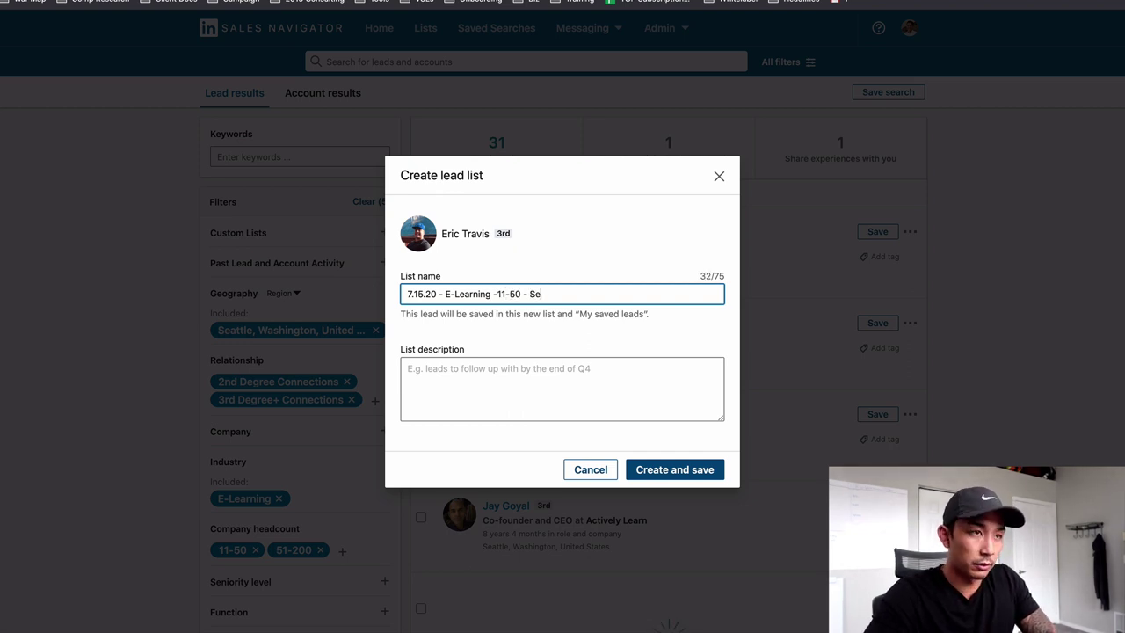
left_click(686, 467)
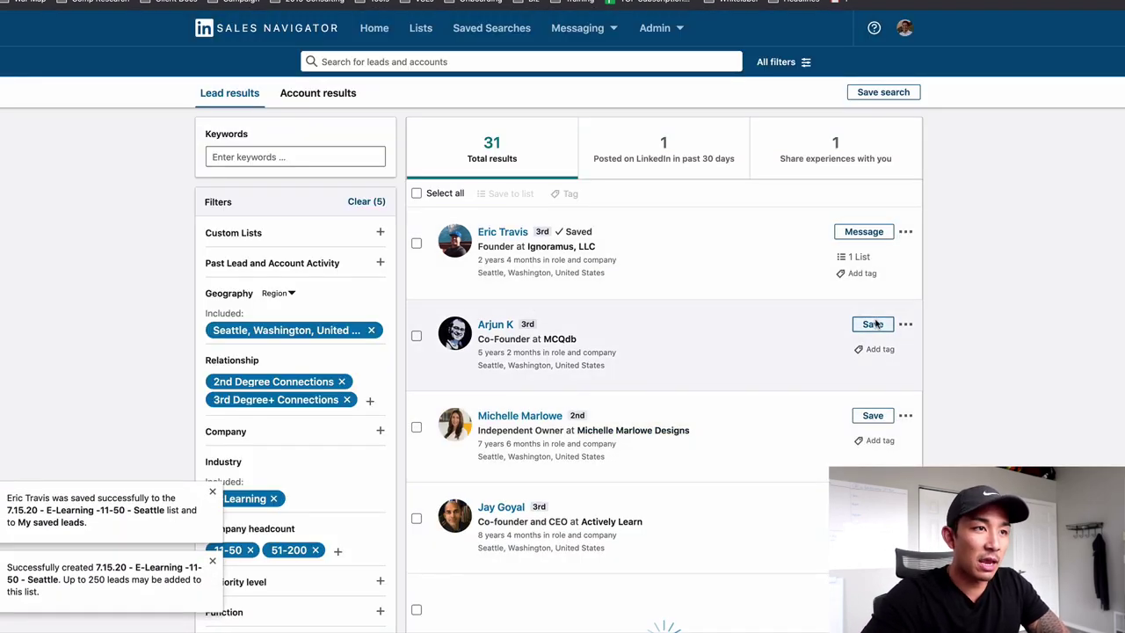
Step: Save the co-founder of MCQdb to the "7.15.20 - E-Learning -11-50 - Seattle" lead list
scroll(913, 356, "down", 1)
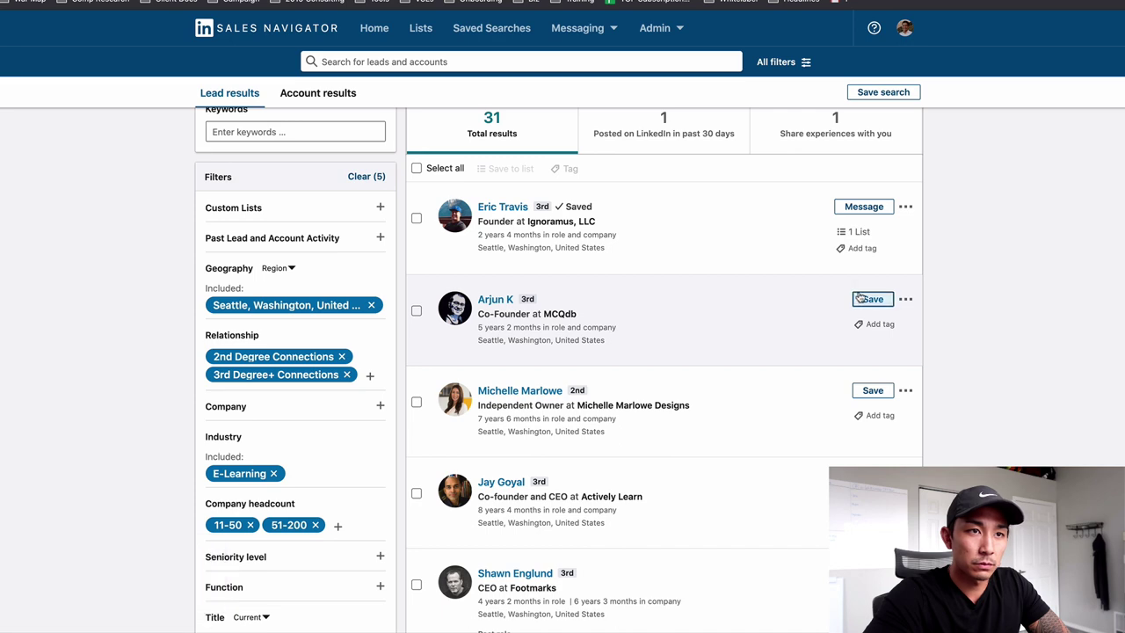
left_click(868, 299)
left_click(808, 389)
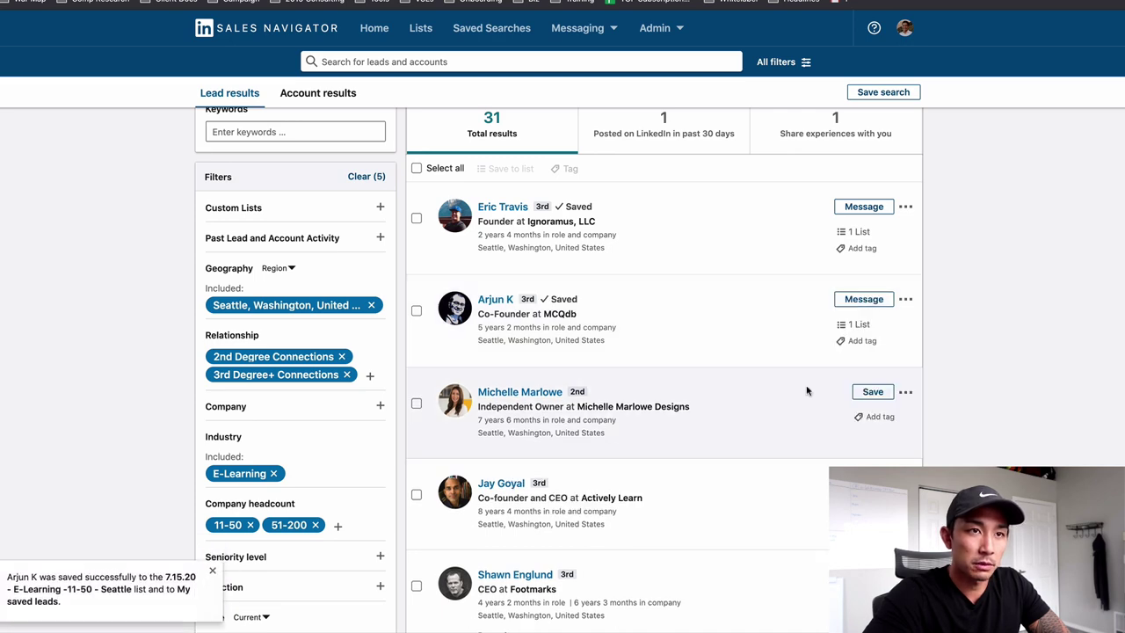
Step: Review the profile of Actively Learn's co-founder and CEO, save this lead to the "7.15.20 - E-Learning -11-50 - Seattle" list and return to the results
scroll(801, 394, "down", 3)
scroll(796, 336, "down", 3)
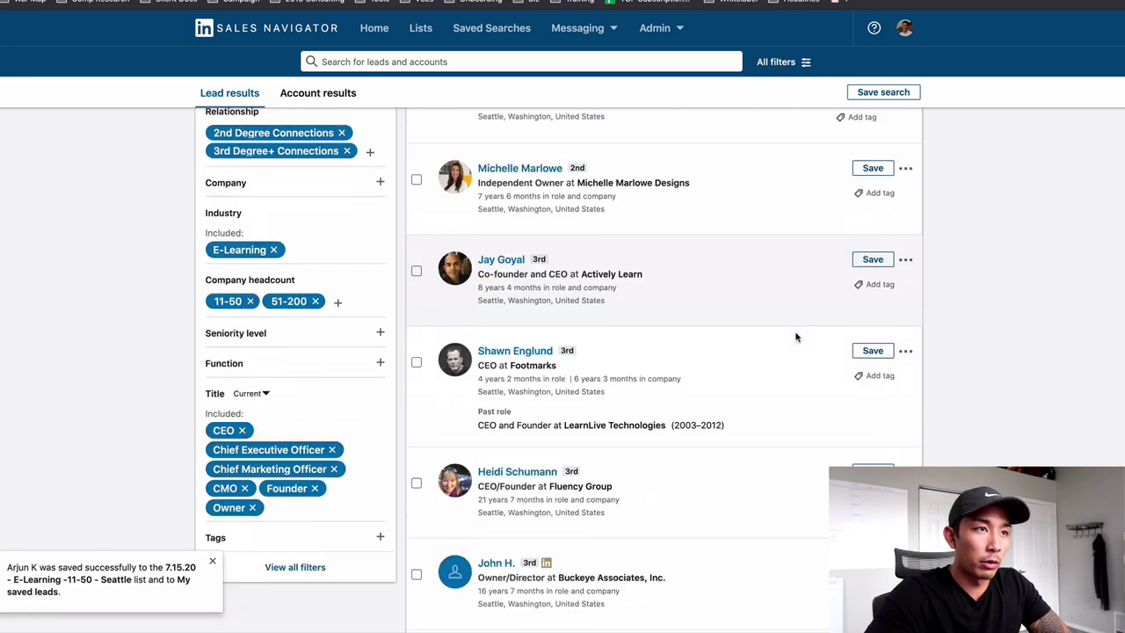
left_click(510, 261)
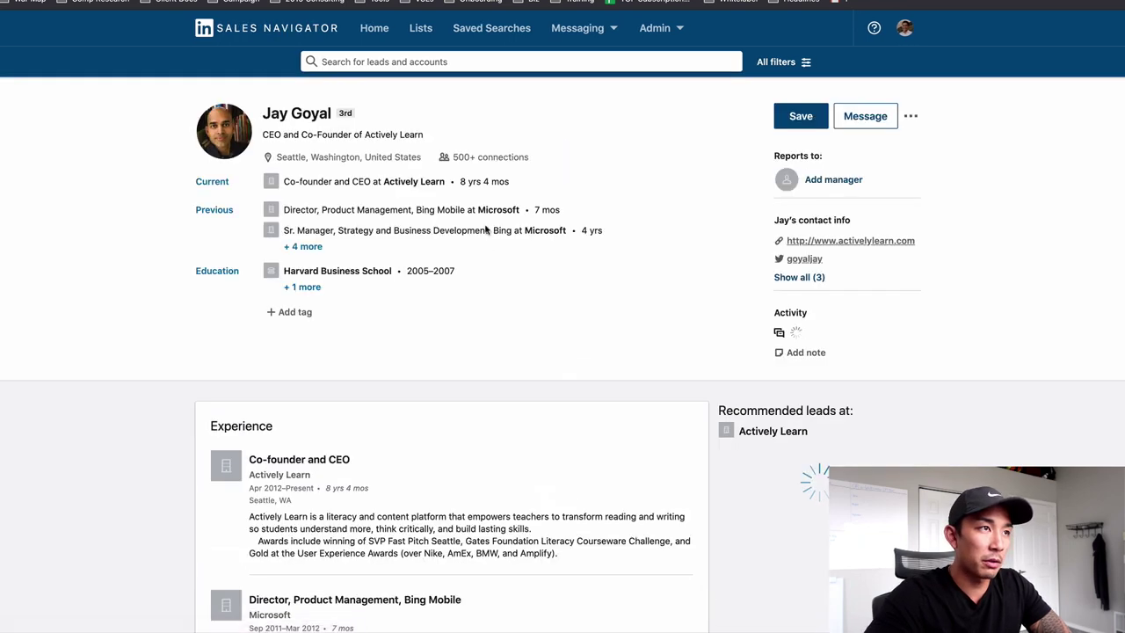
scroll(351, 472, "down", 5)
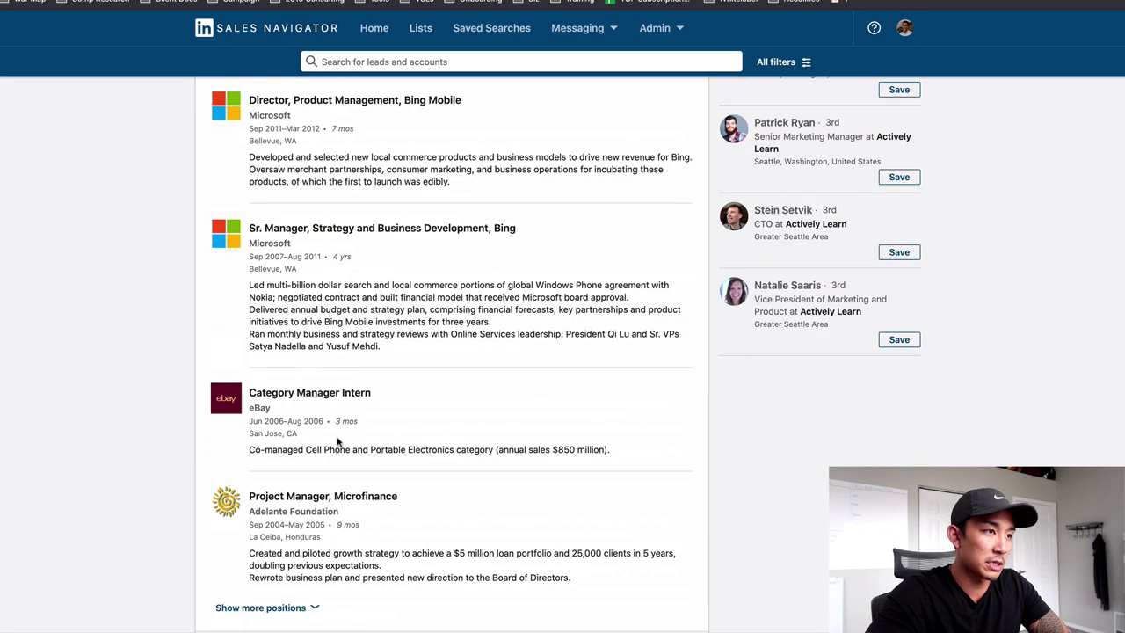
scroll(327, 306, "up", 3)
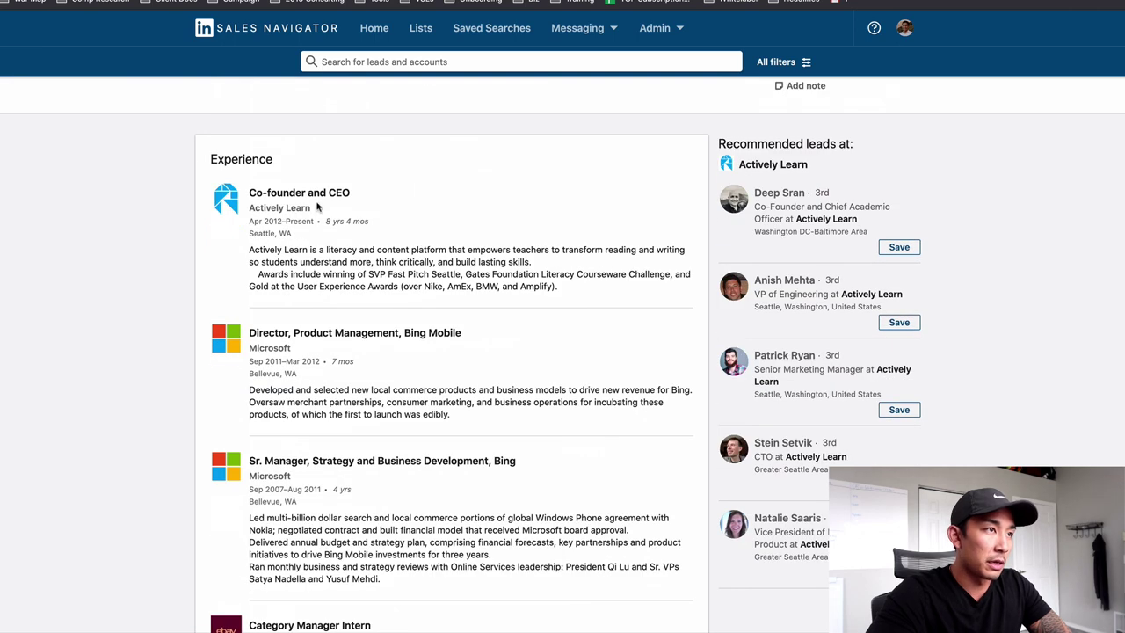
left_click_drag(370, 197, 252, 191)
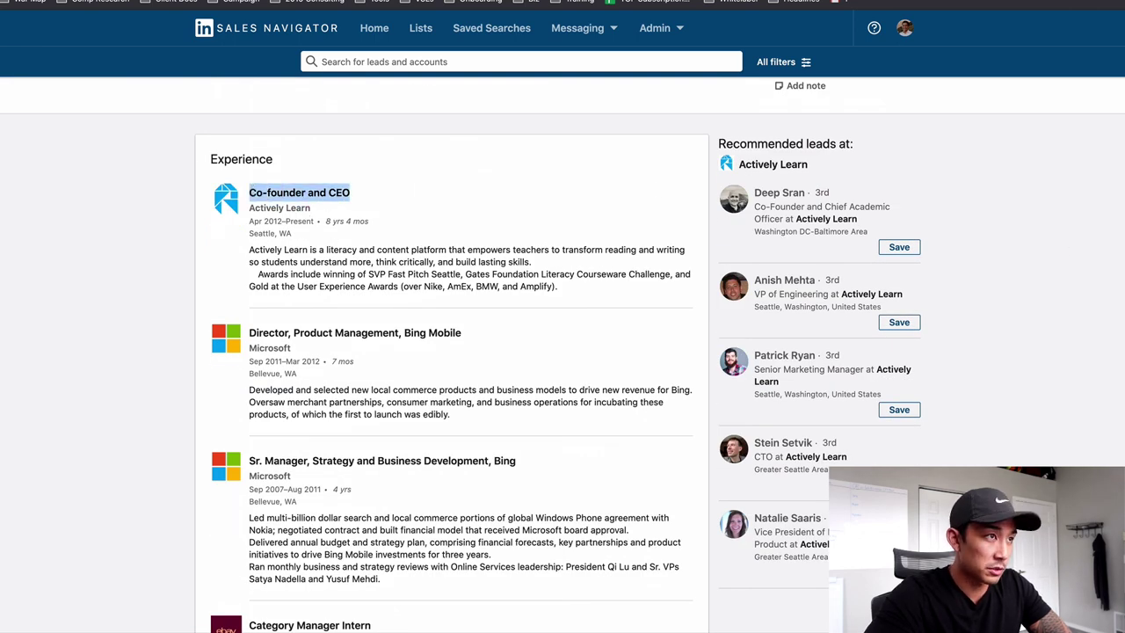
scroll(525, 247, "up", 3)
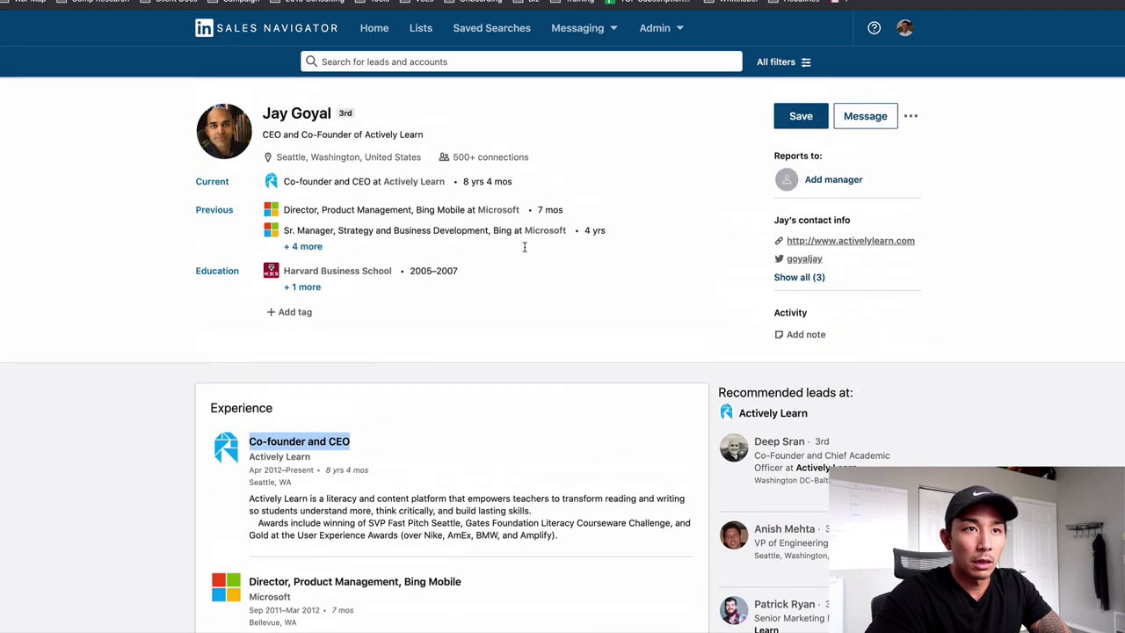
left_click(813, 119)
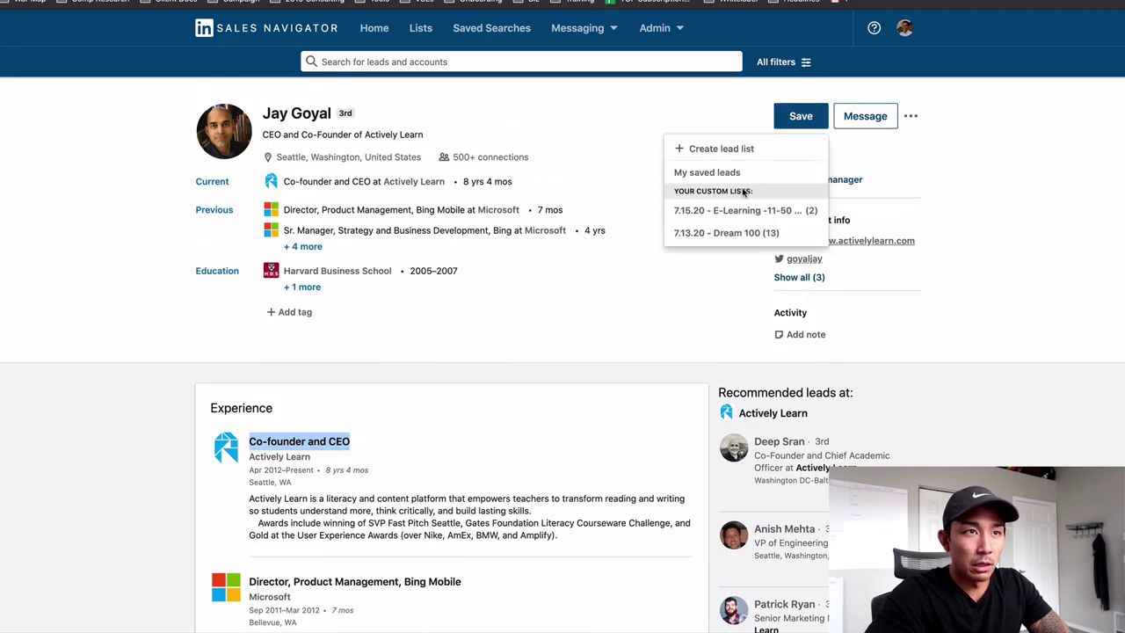
left_click(741, 217)
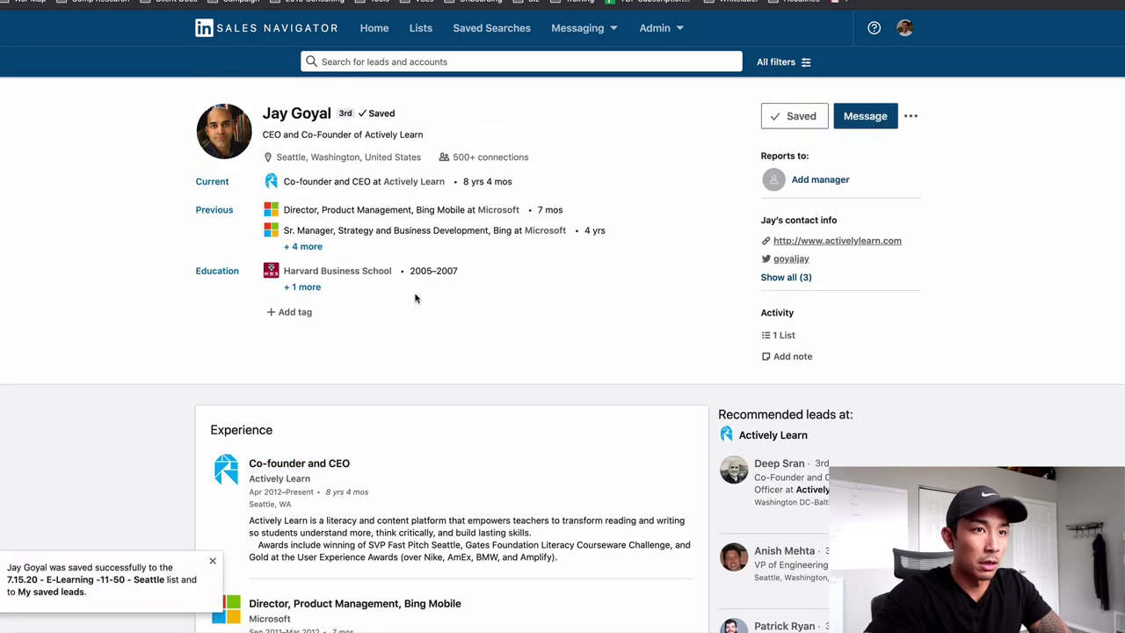
scroll(326, 375, "down", 3)
scroll(263, 351, "up", 2)
key("alt+Left")
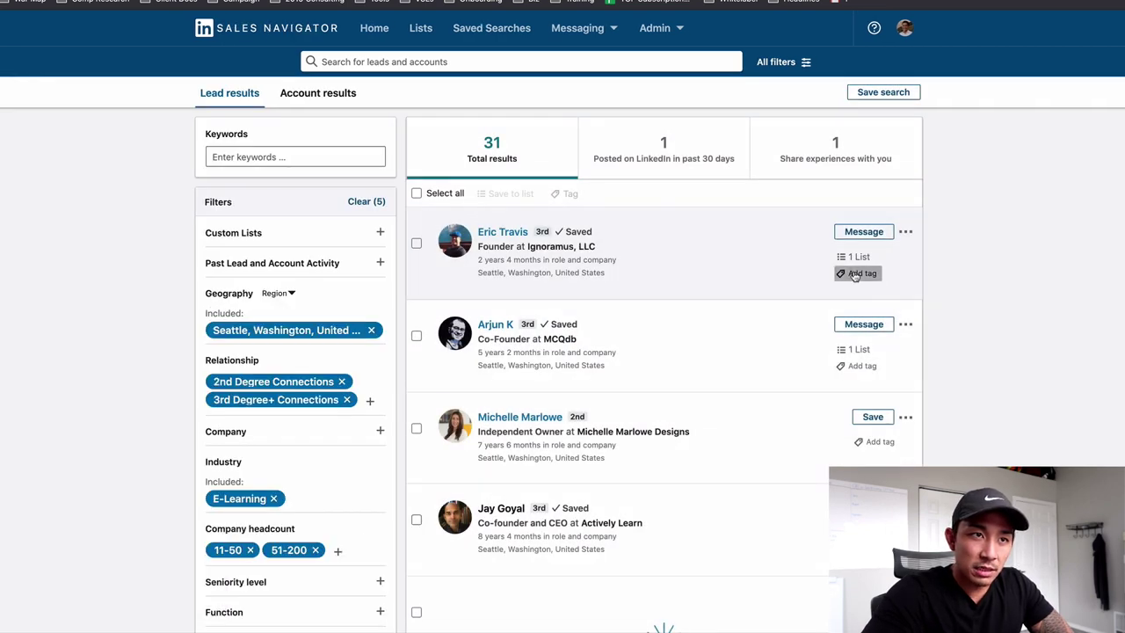
Step: Look through the tags available for the saved founder of Ignoramus, LLC without applying one
left_click(859, 273)
scroll(754, 385, "down", 2)
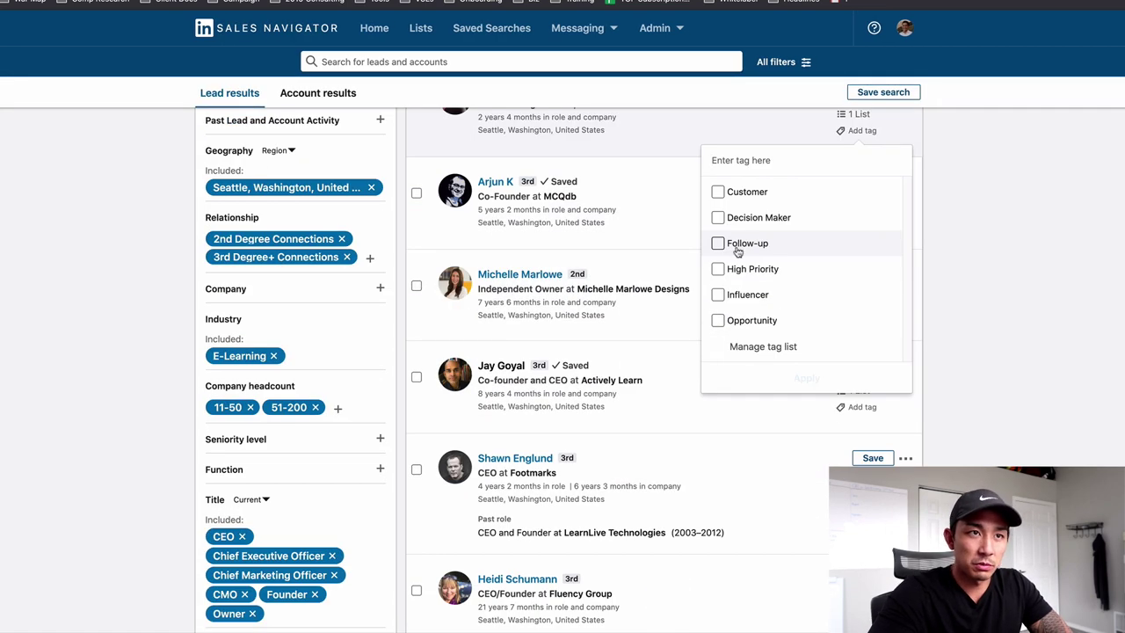
scroll(752, 216, "up", 1)
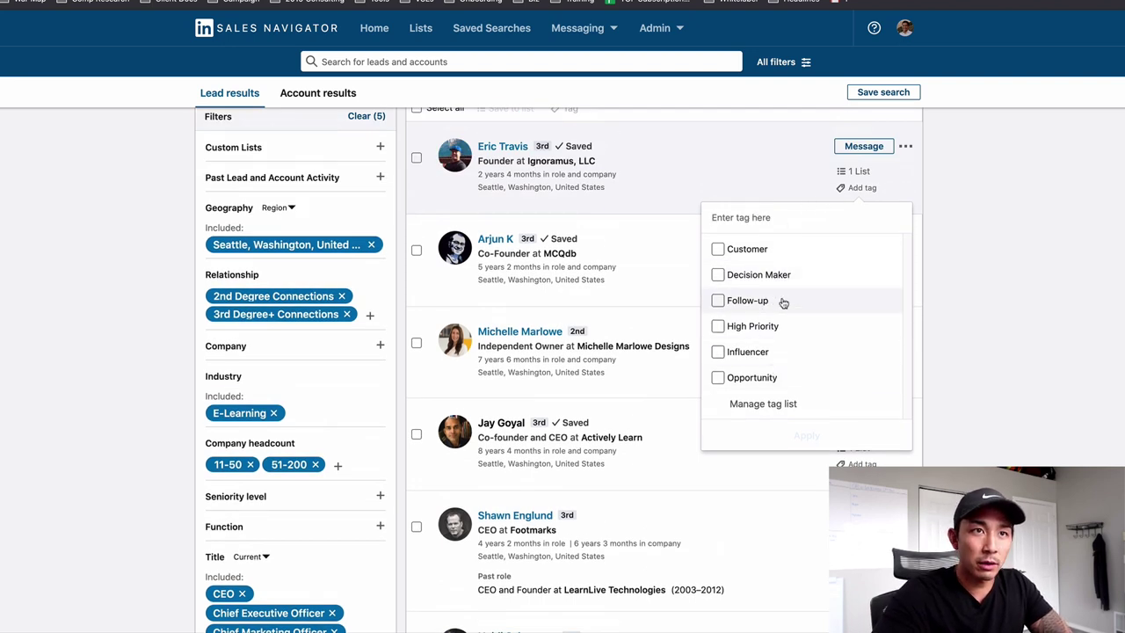
left_click(907, 395)
scroll(908, 395, "up", 1)
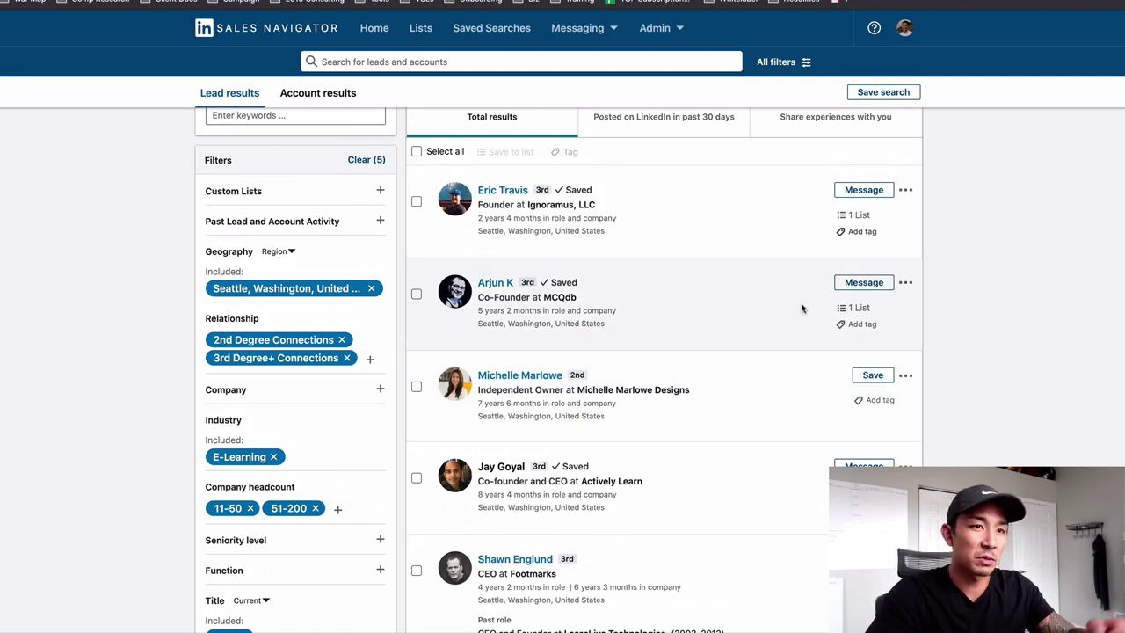
left_click(873, 376)
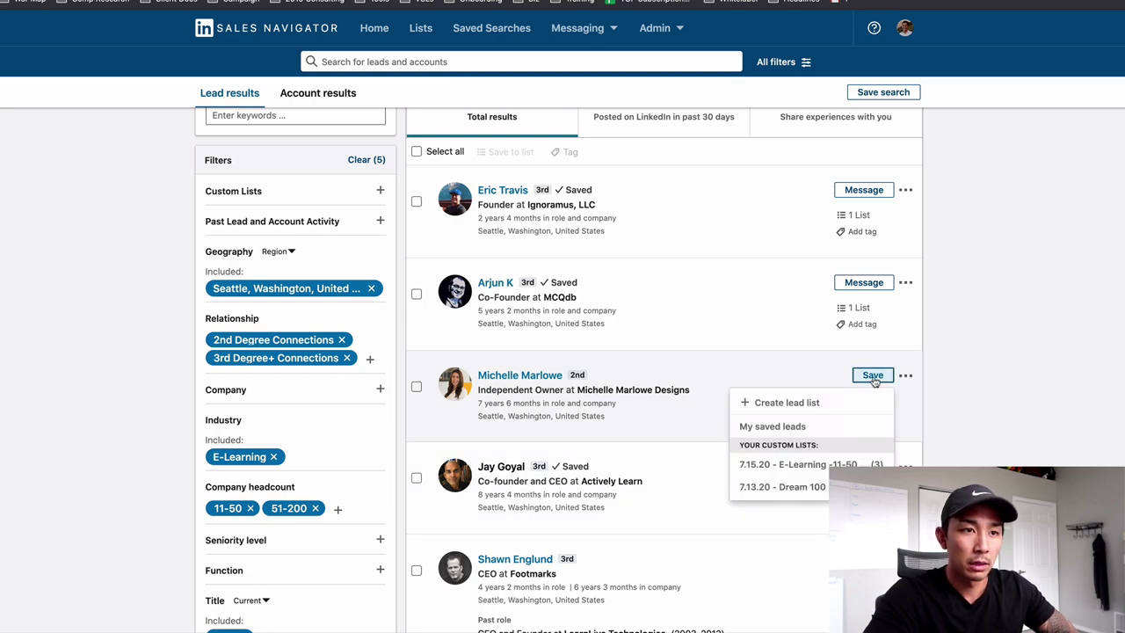
left_click(822, 464)
Step: Save all leads on the results page to the "7.15.20 - E-Learning -11-50 - Seattle" list and open the lead lists overview
scroll(988, 421, "down", 10)
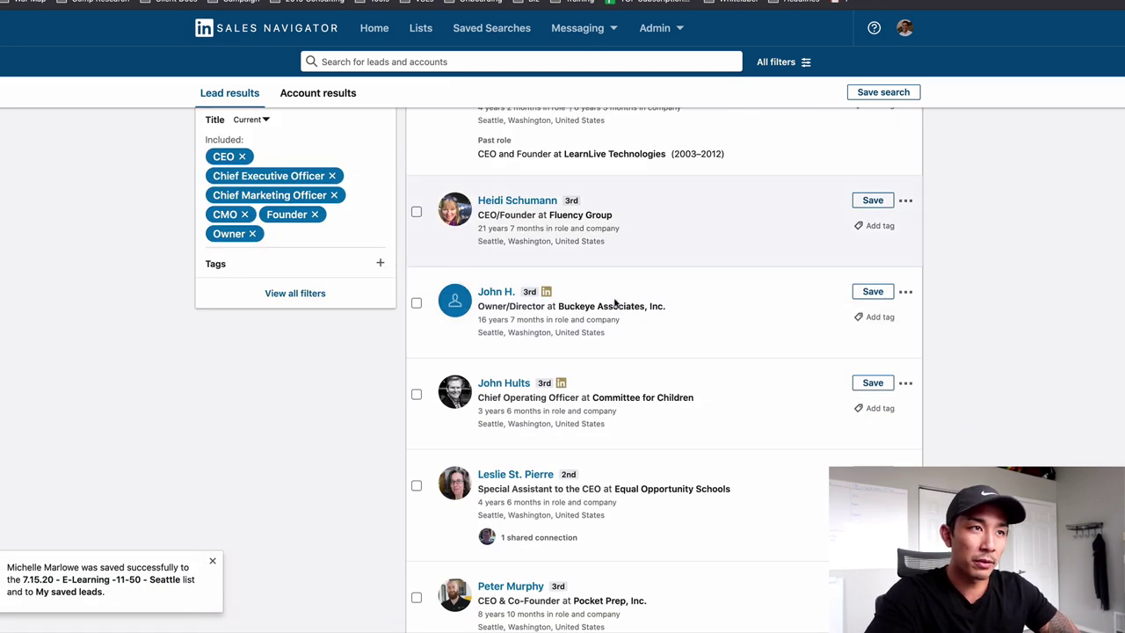
scroll(738, 278, "up", 1)
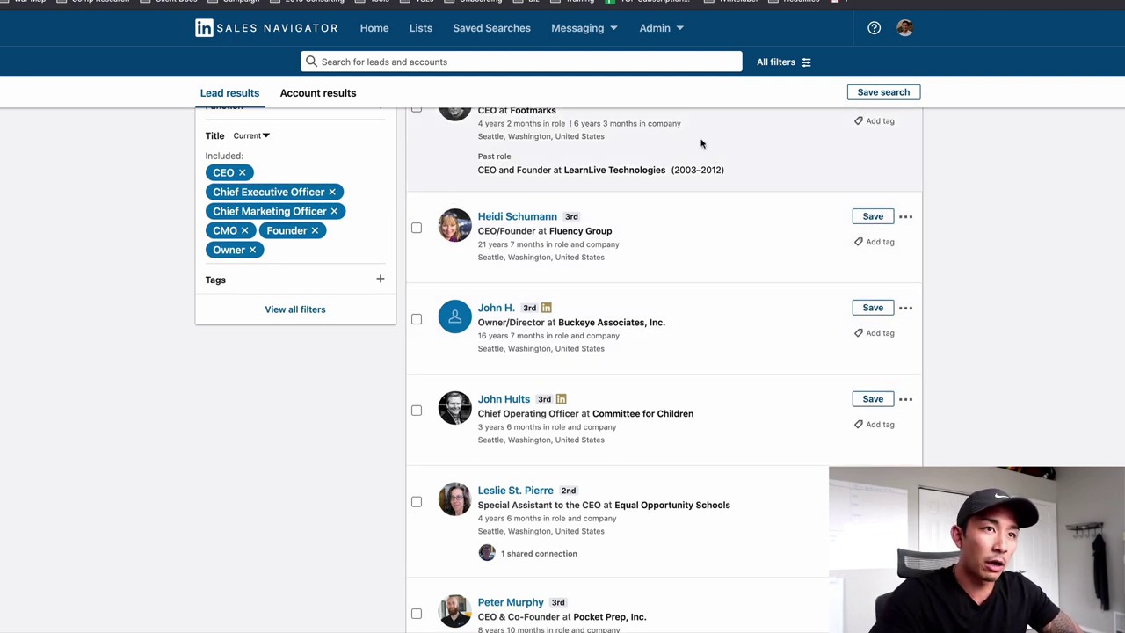
scroll(409, 192, "up", 10)
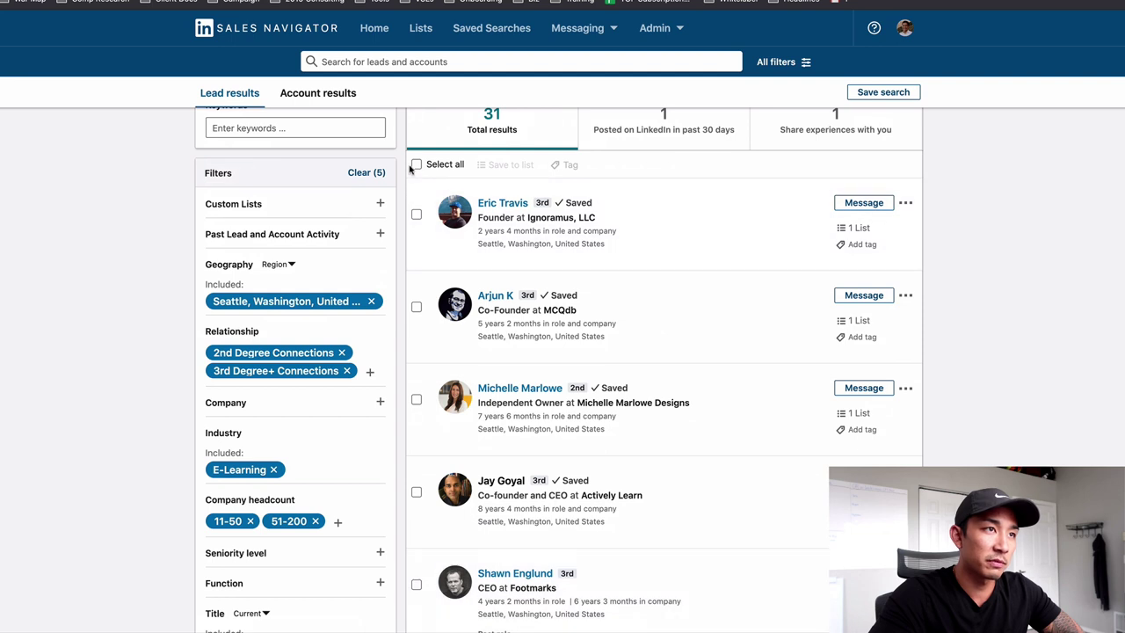
left_click(417, 165)
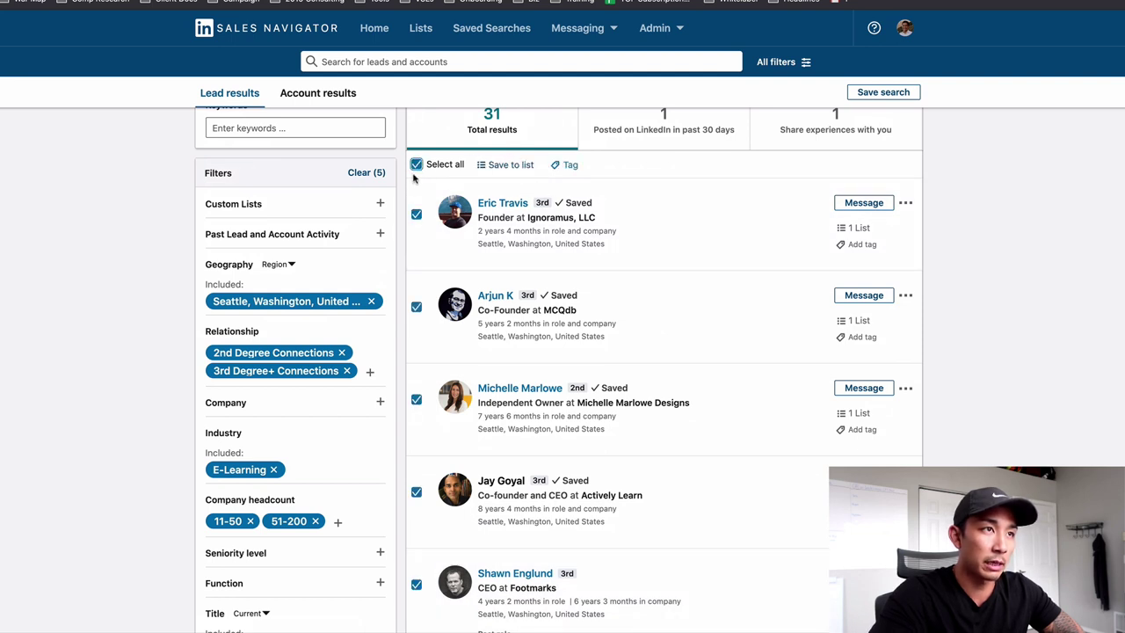
left_click(514, 167)
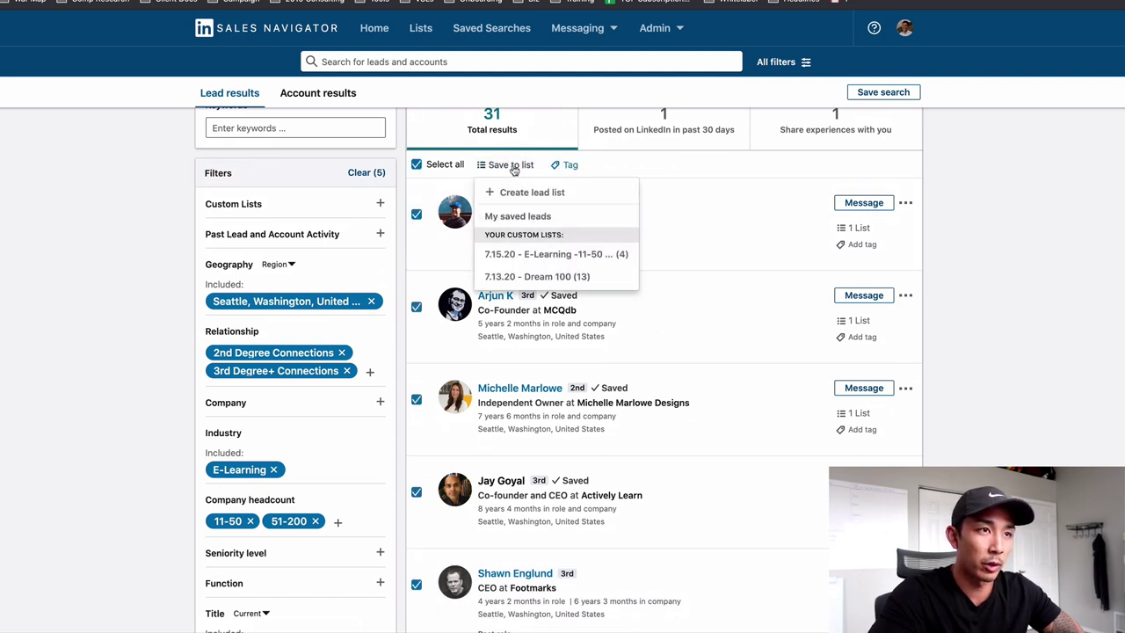
left_click(610, 254)
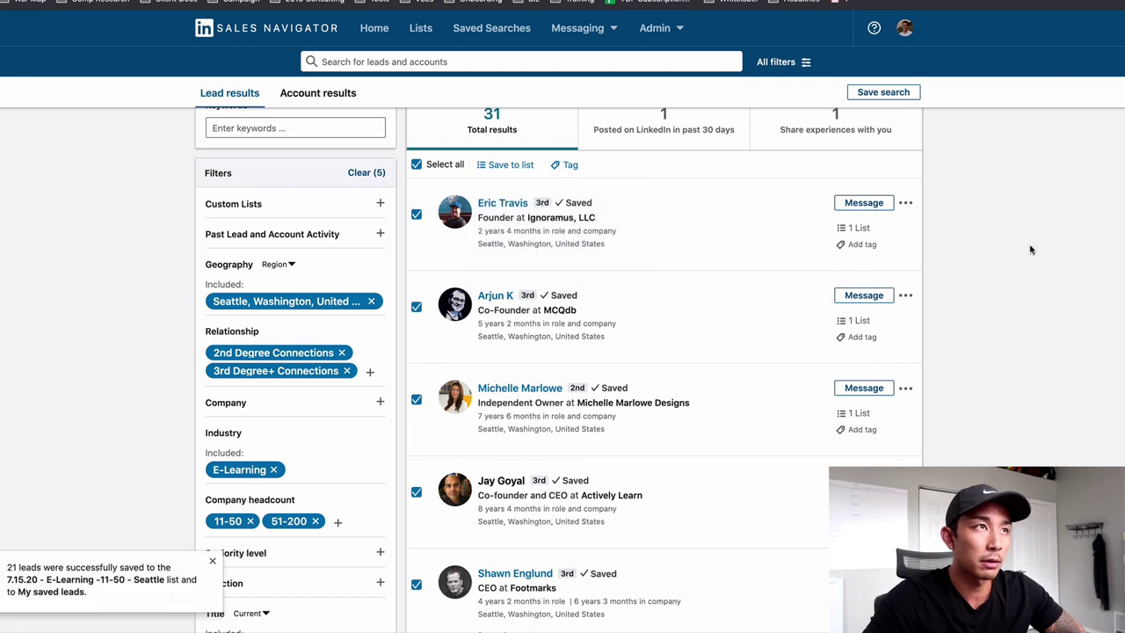
left_click(419, 28)
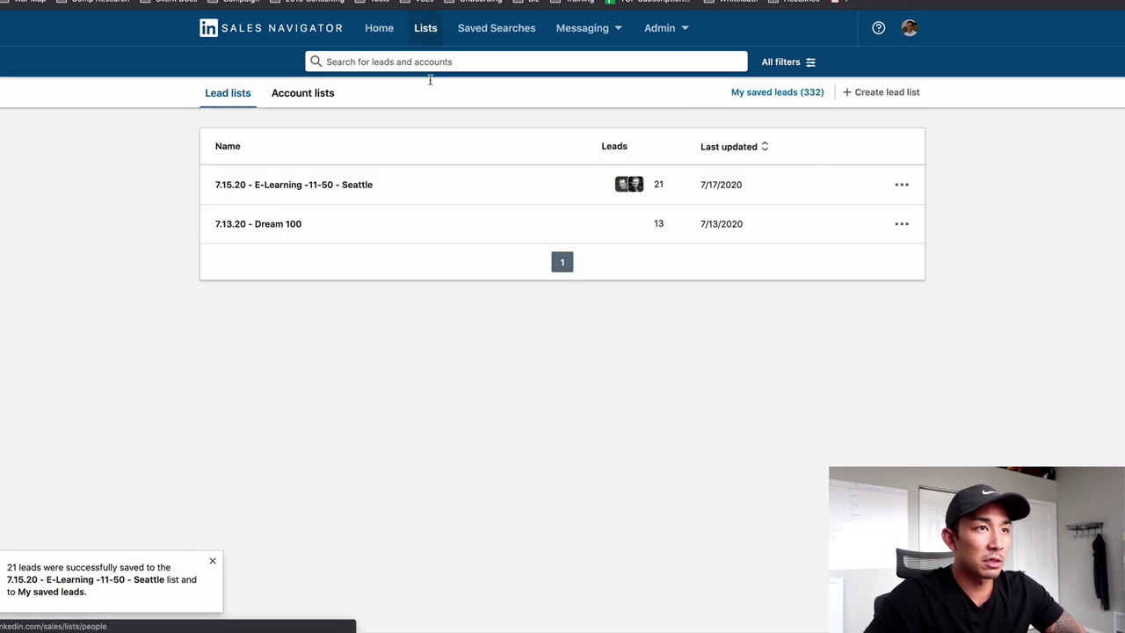
Step: Open the "7.15.20 - E-Learning -11-50 - Seattle" lead list and review the Footmarks CEO's profile, including the further actions available and the experience section
left_click(297, 189)
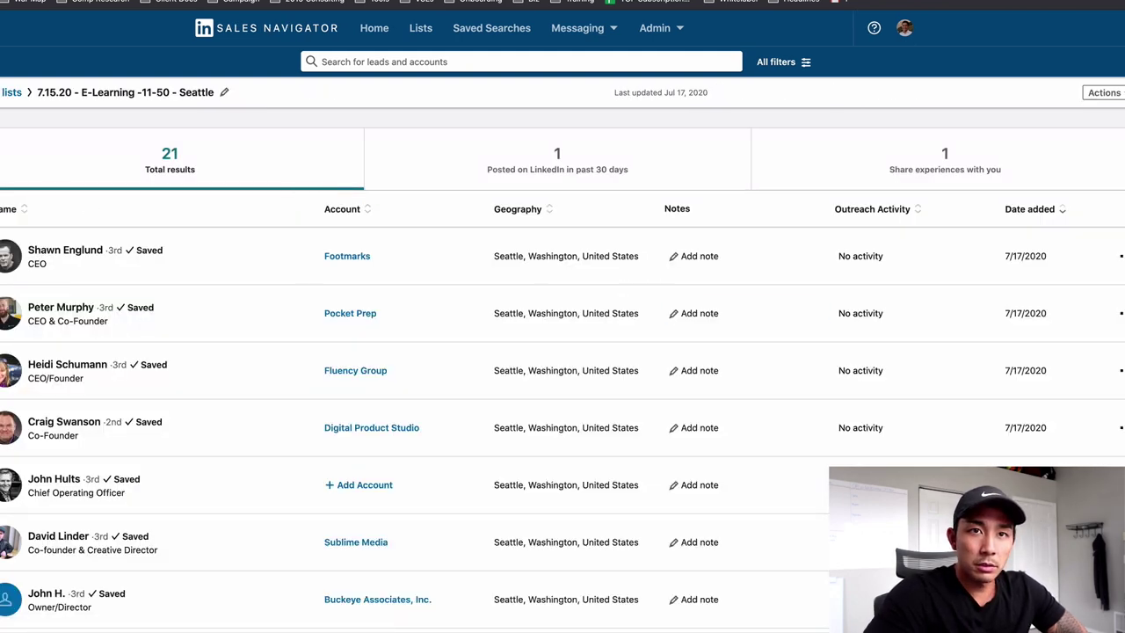
left_click(1122, 256)
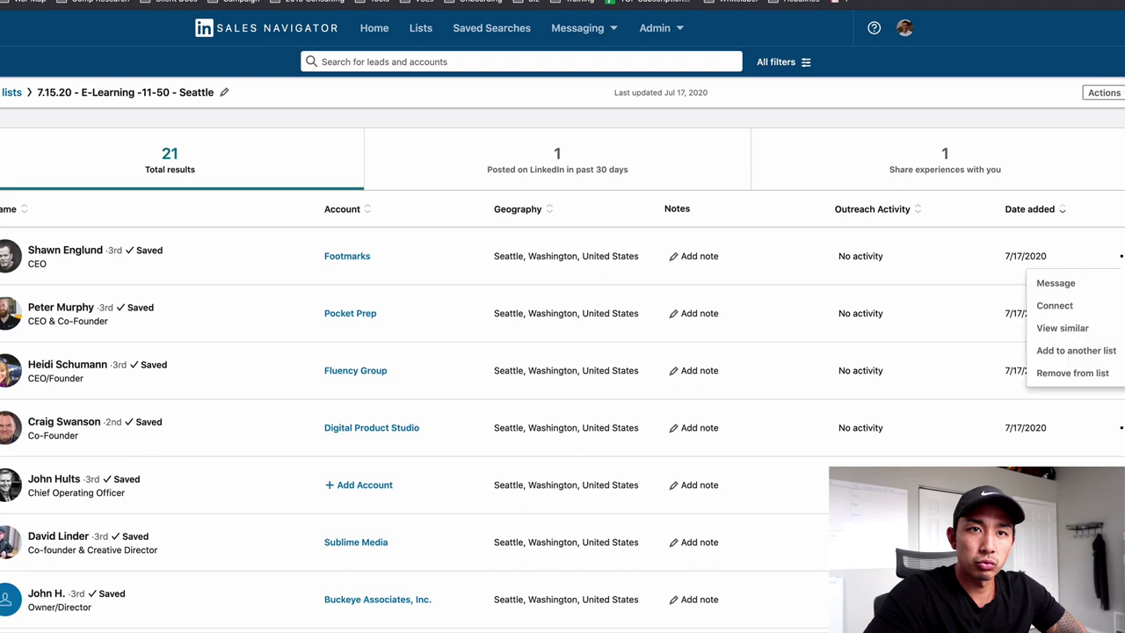
left_click(60, 252)
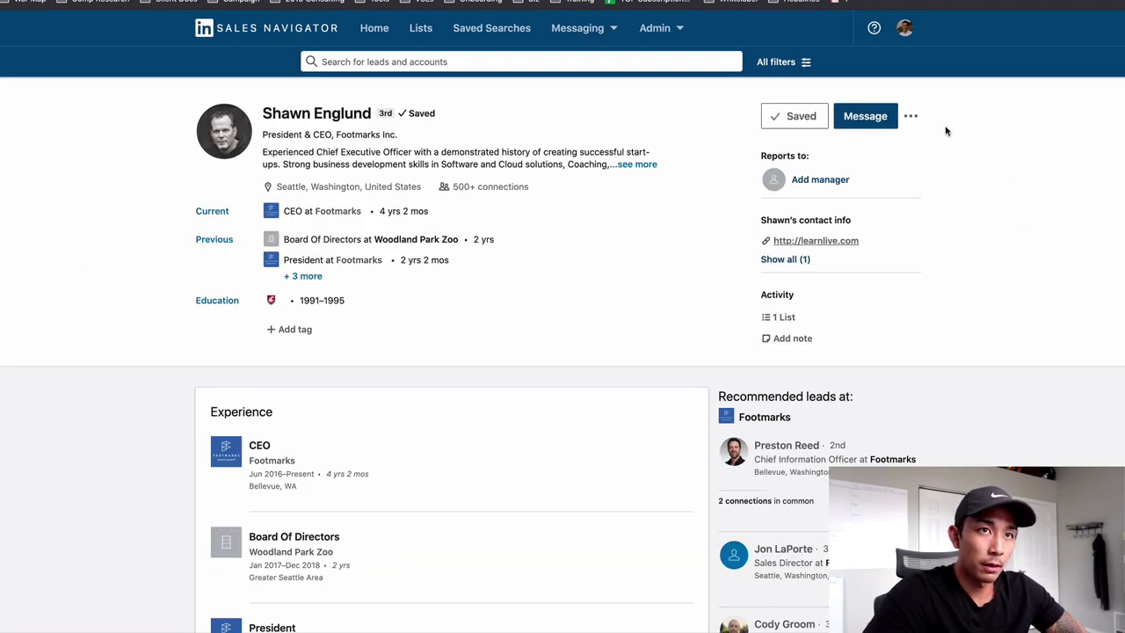
left_click(911, 116)
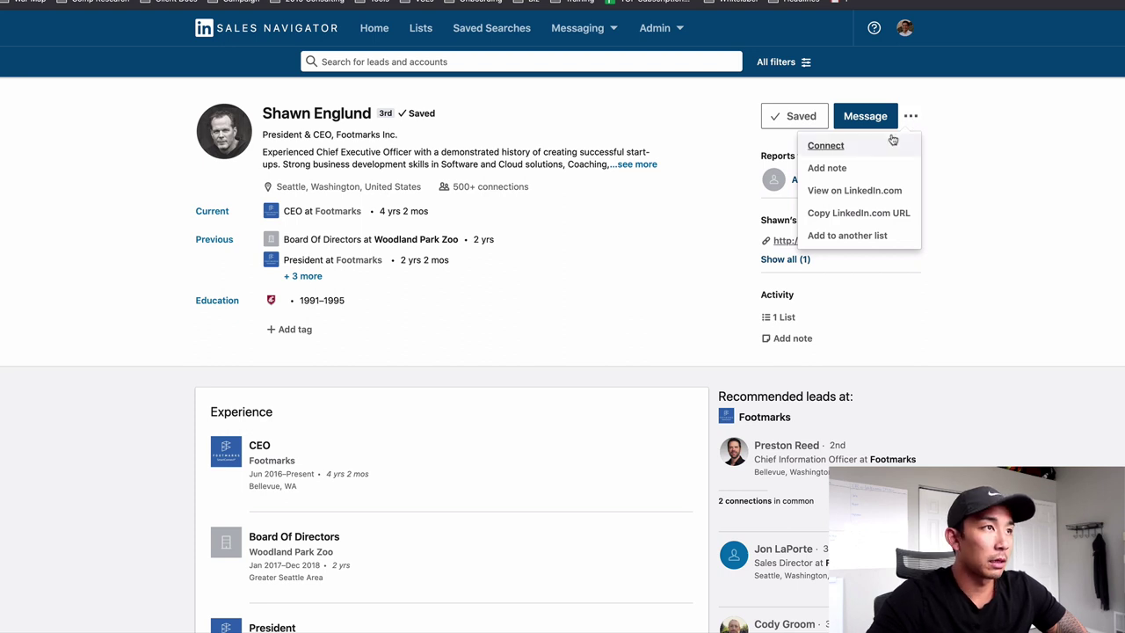
left_click(659, 273)
scroll(657, 275, "down", 3)
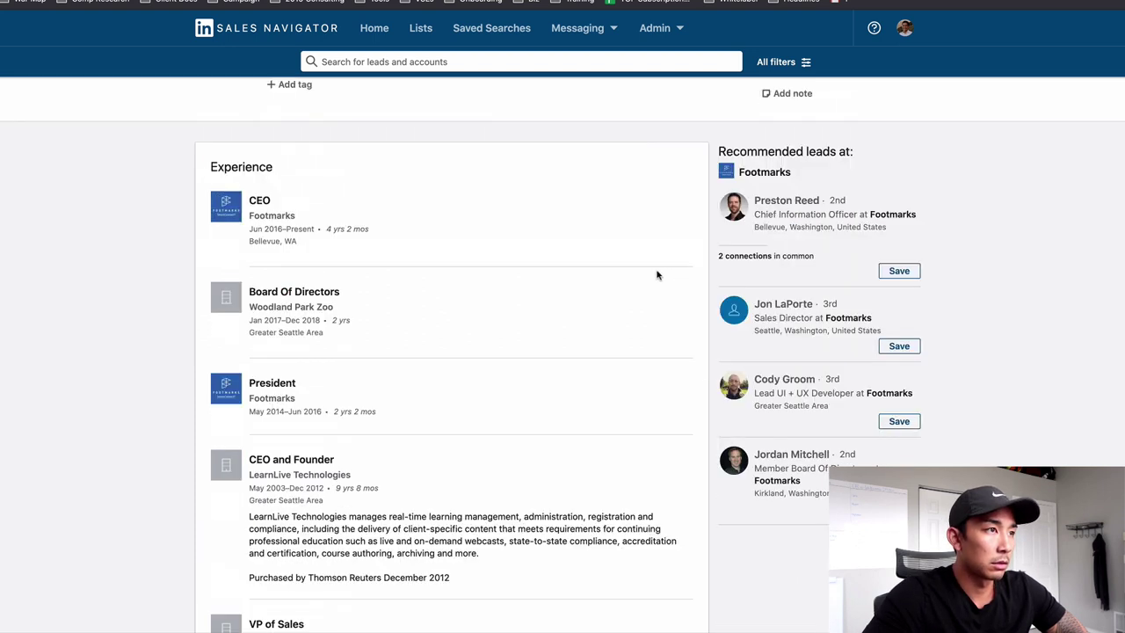
scroll(657, 276, "up", 2)
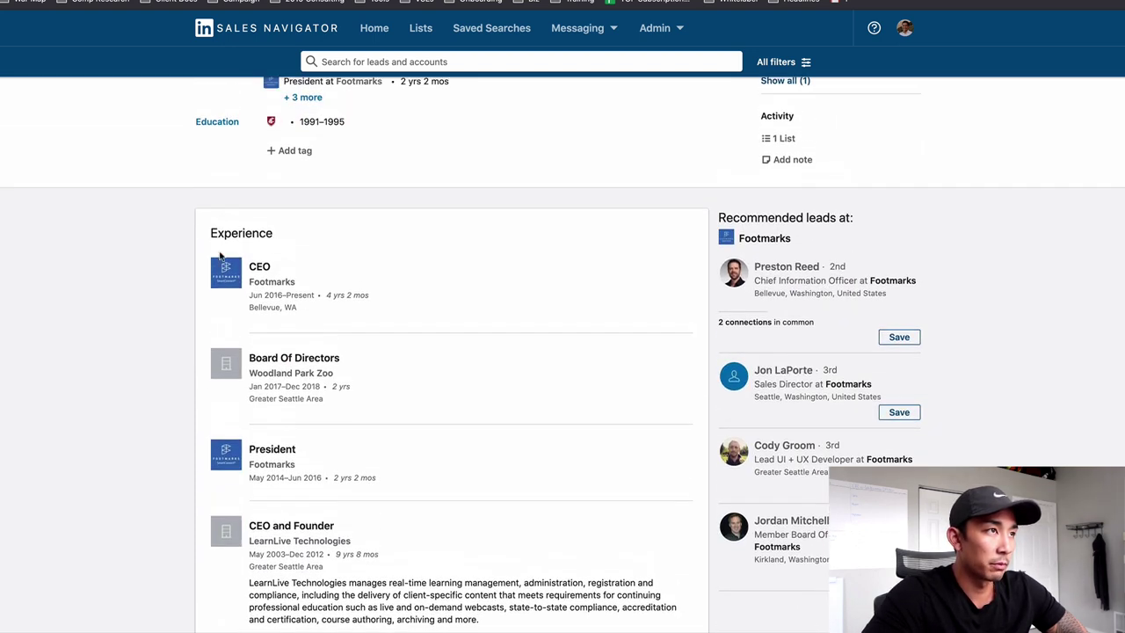
Step: View the Footmarks company page from the CEO's current position and return to the lead list
left_click(226, 269)
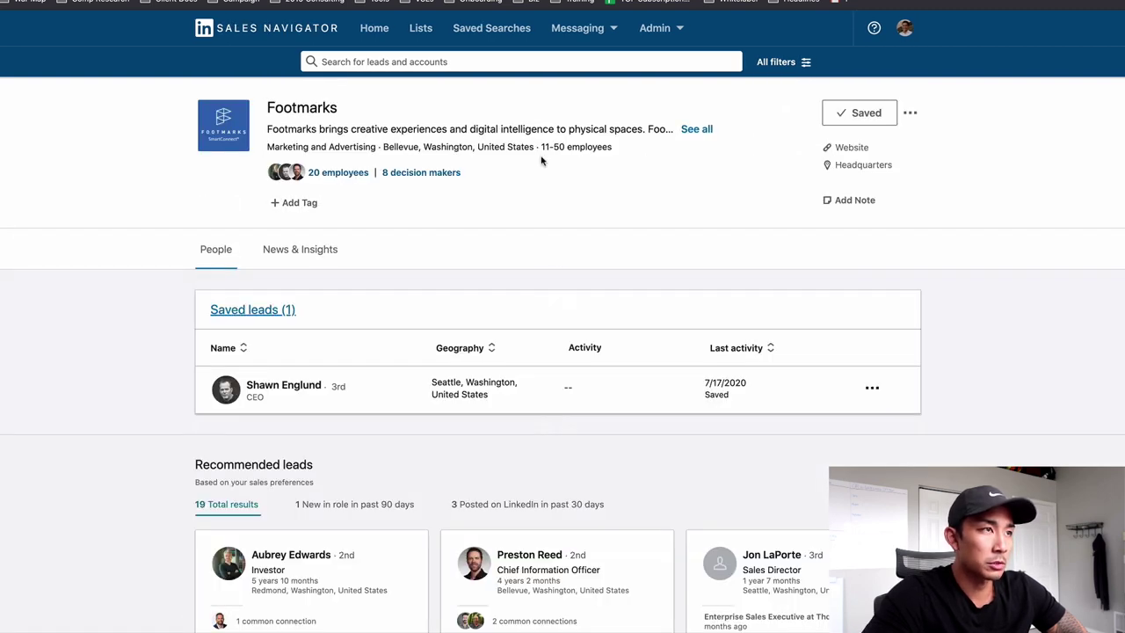
key("alt+Left")
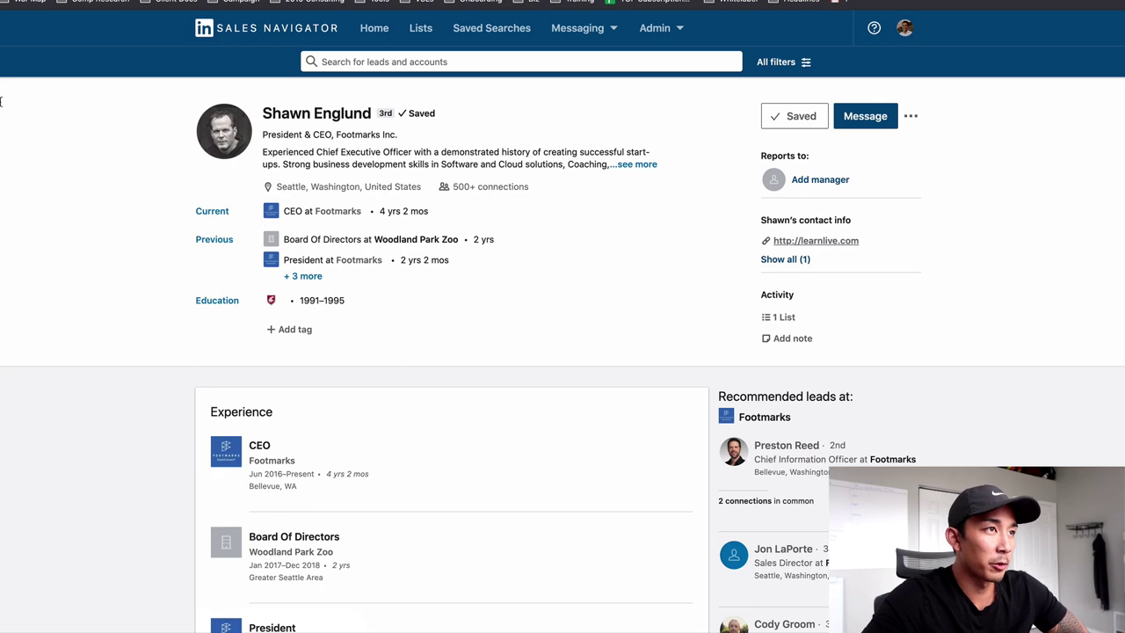
key("alt+Left")
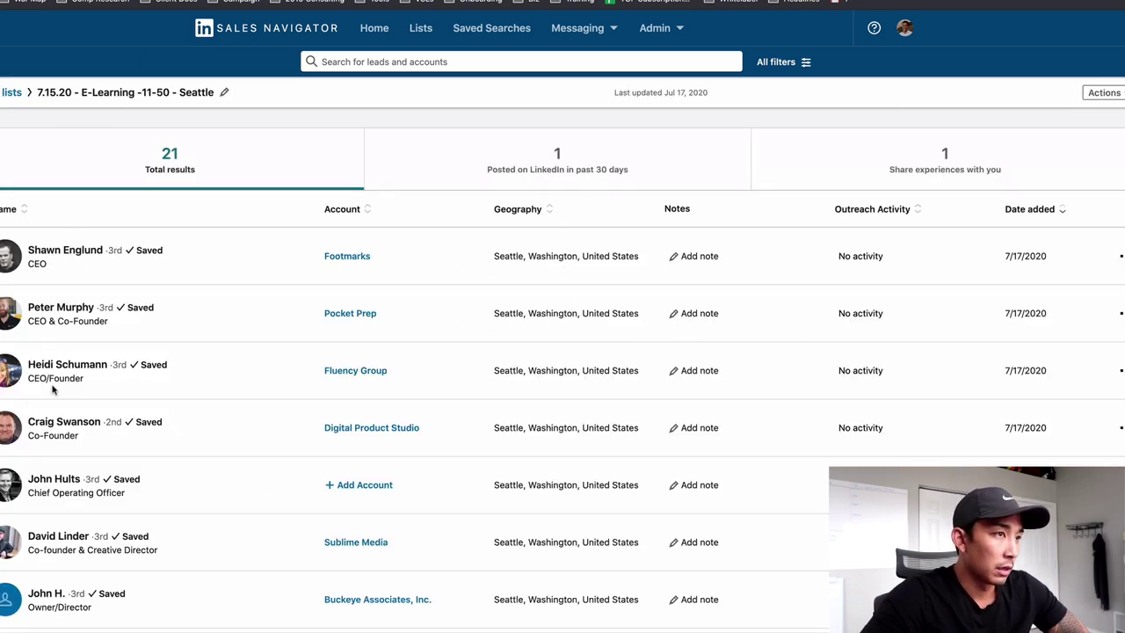
Step: Look through the saved leads, their job titles and accounts down to the end of the list
scroll(53, 390, "down", 3)
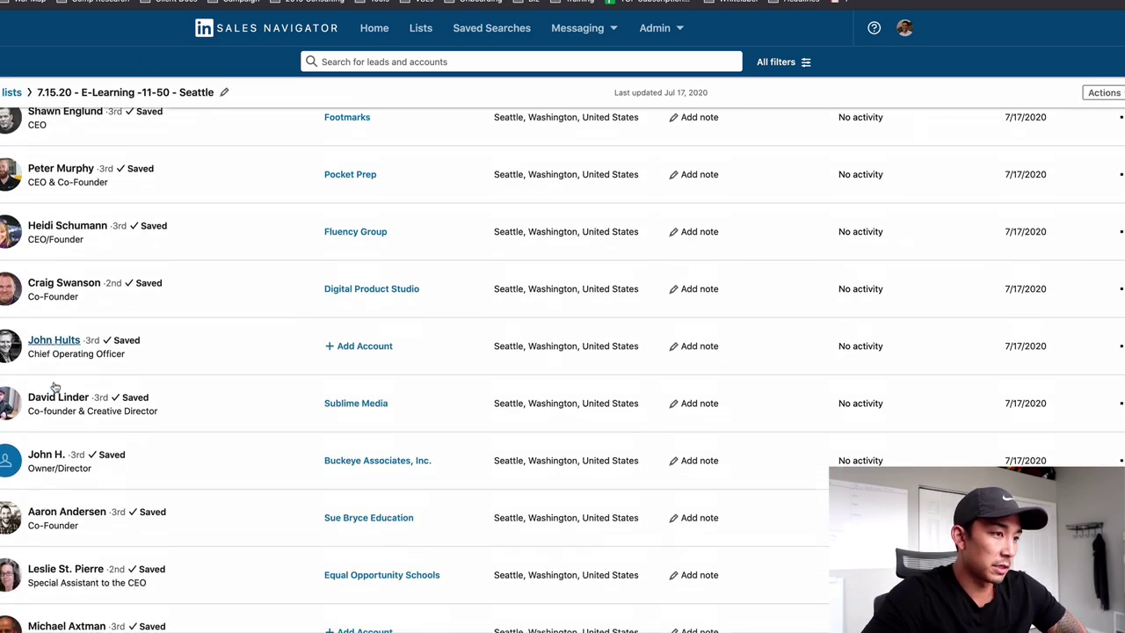
scroll(55, 387, "down", 7)
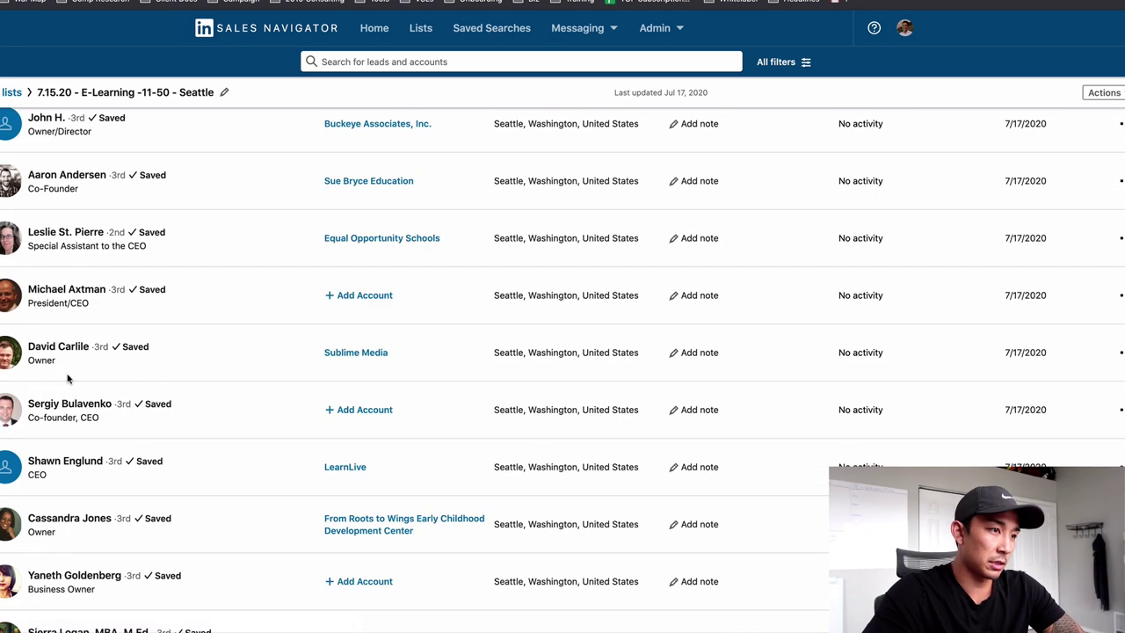
scroll(149, 395, "down", 1)
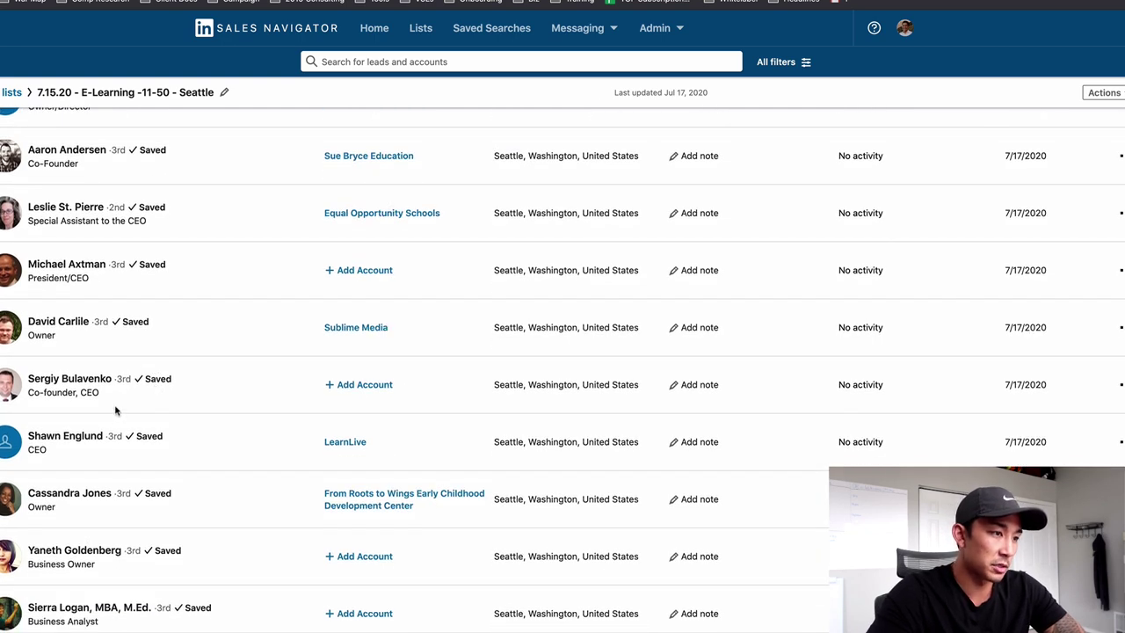
scroll(112, 439, "down", 4)
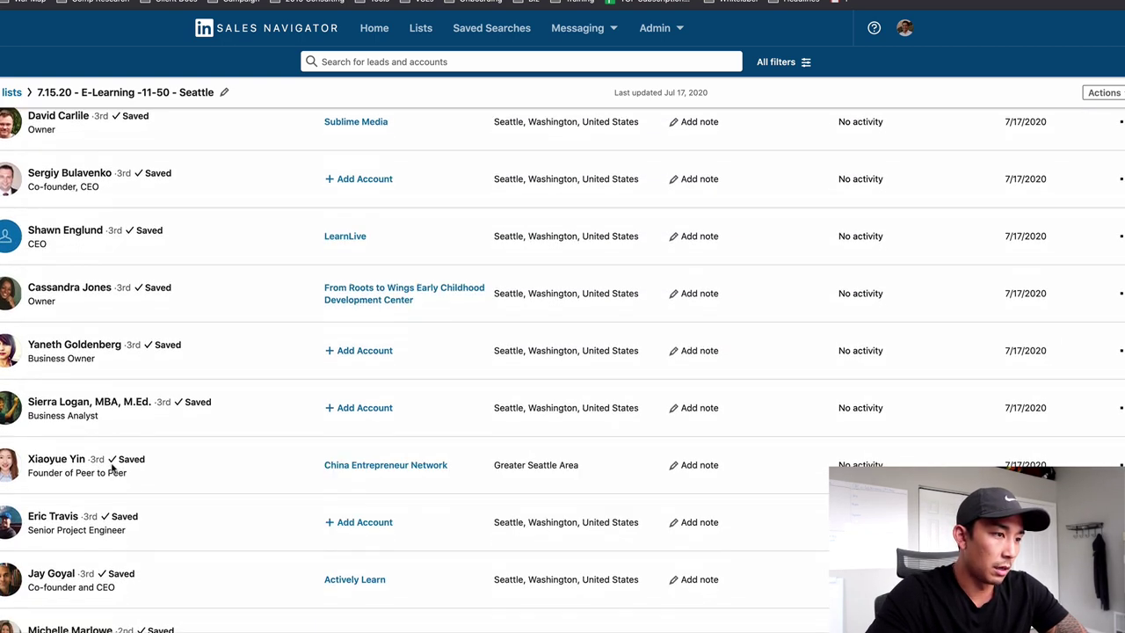
scroll(113, 469, "down", 3)
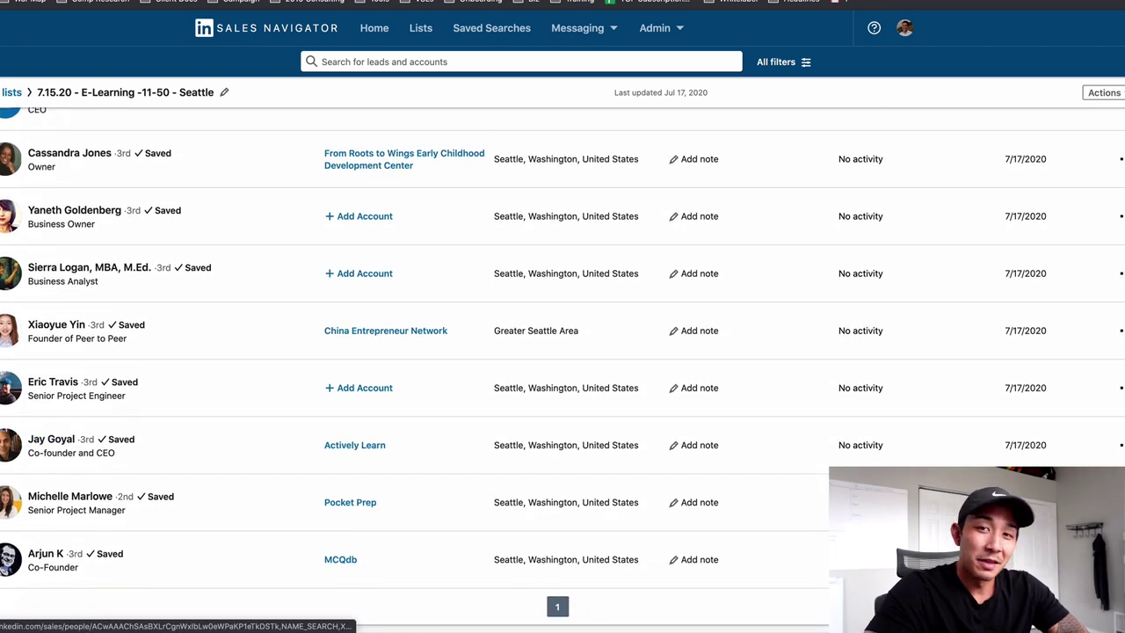
scroll(260, 521, "down", 2)
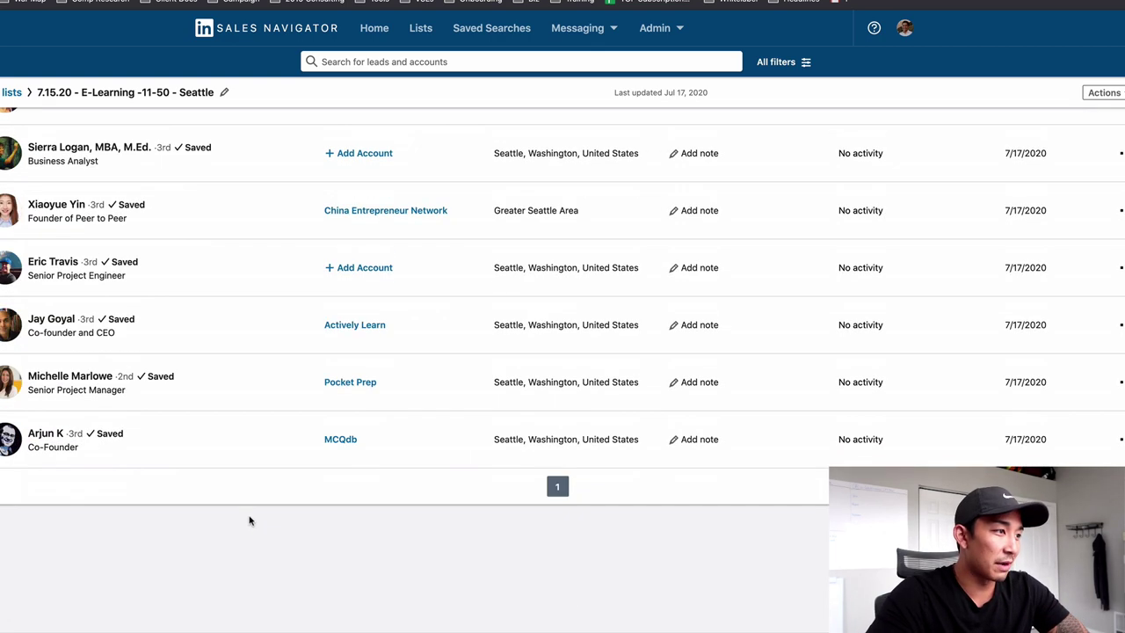
scroll(92, 358, "up", 1)
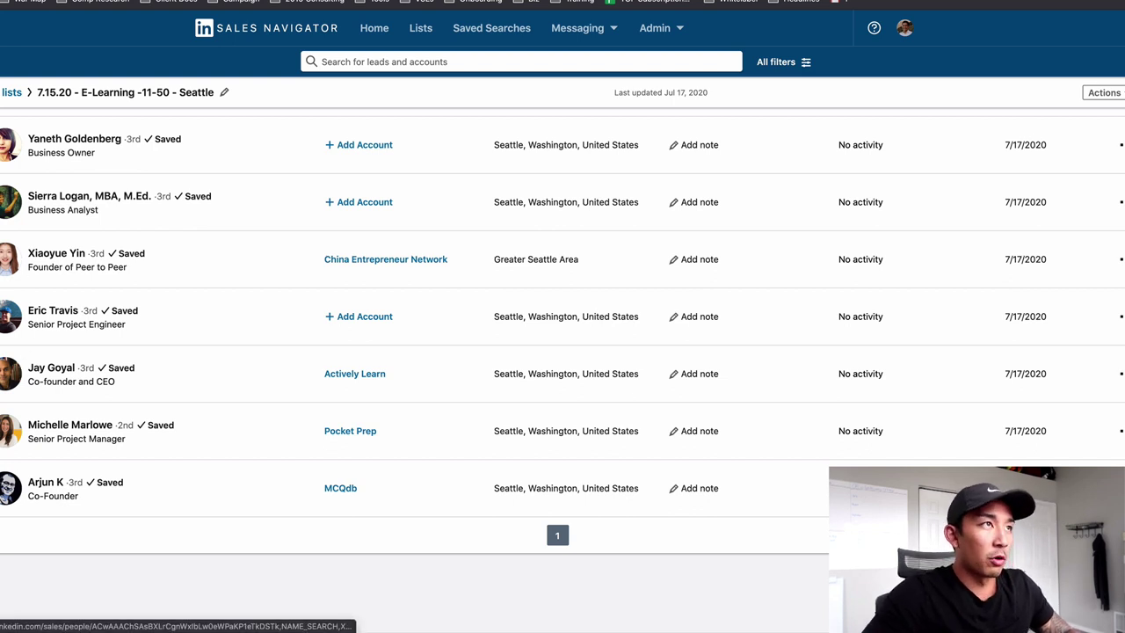
Step: Open the profile of Actively Learn's co-founder and CEO from the list and start a connection invitation
left_click(9, 374)
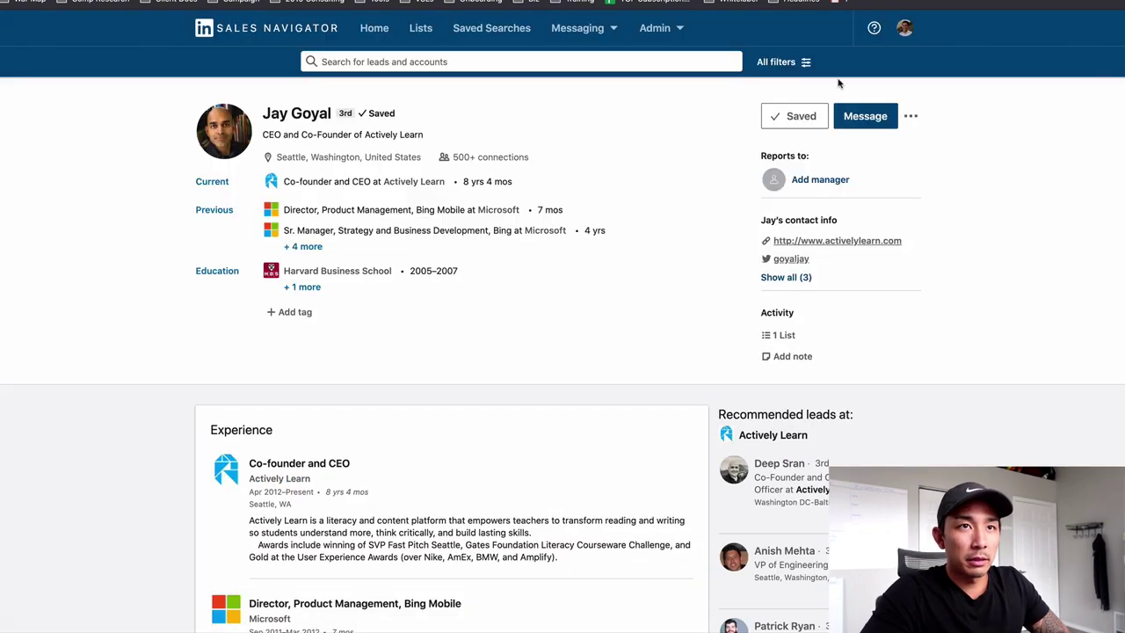
left_click(911, 116)
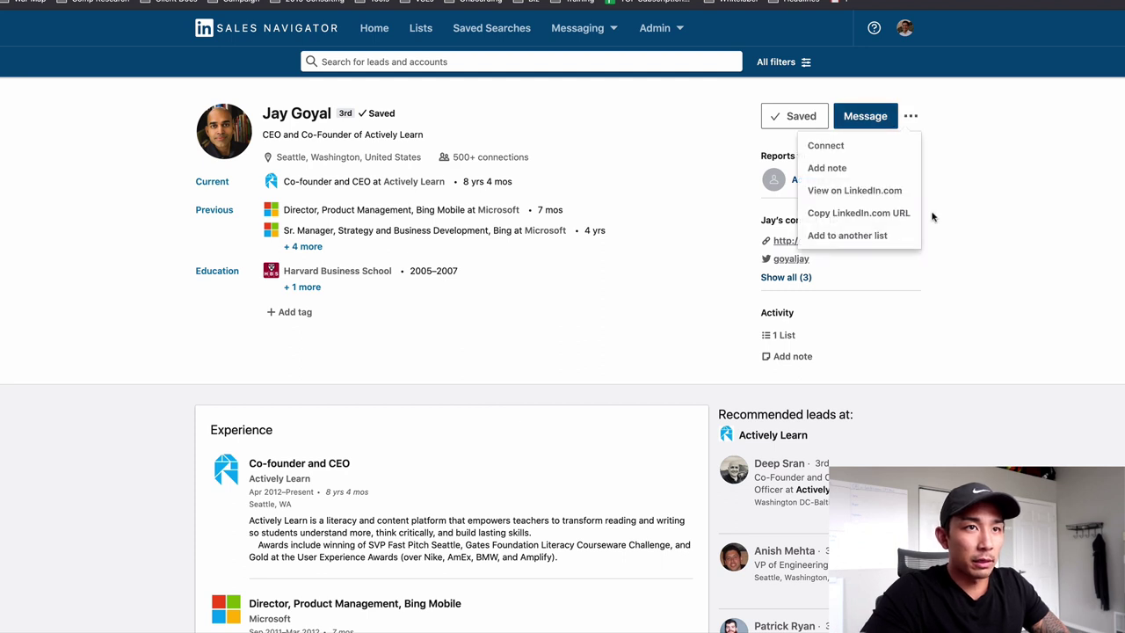
left_click(865, 147)
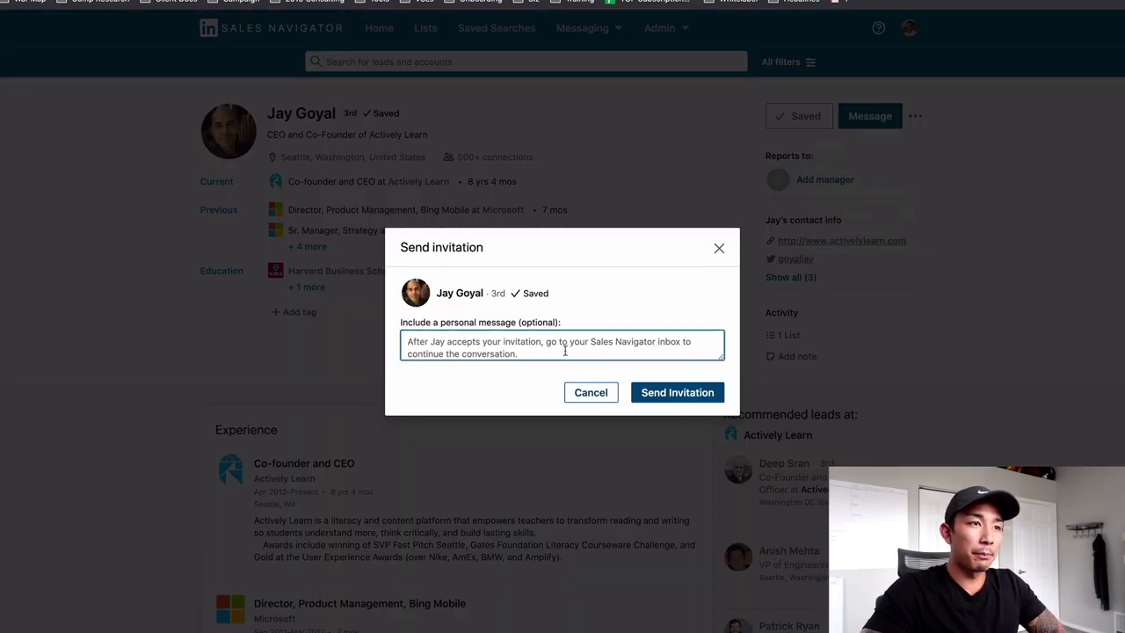
Step: Begin the invitation message with "Hey", the lead's first name and "... saw we shared some mutual connections and wanted to reach out"
type("Hey Jay... saw we shared")
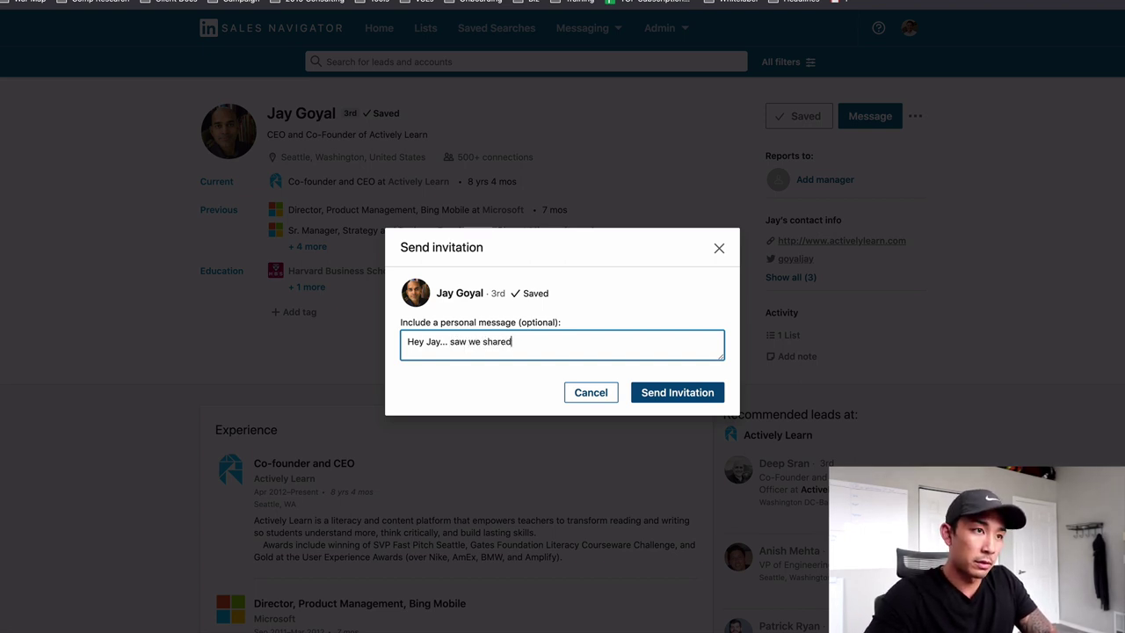
type("some mutual connections and want")
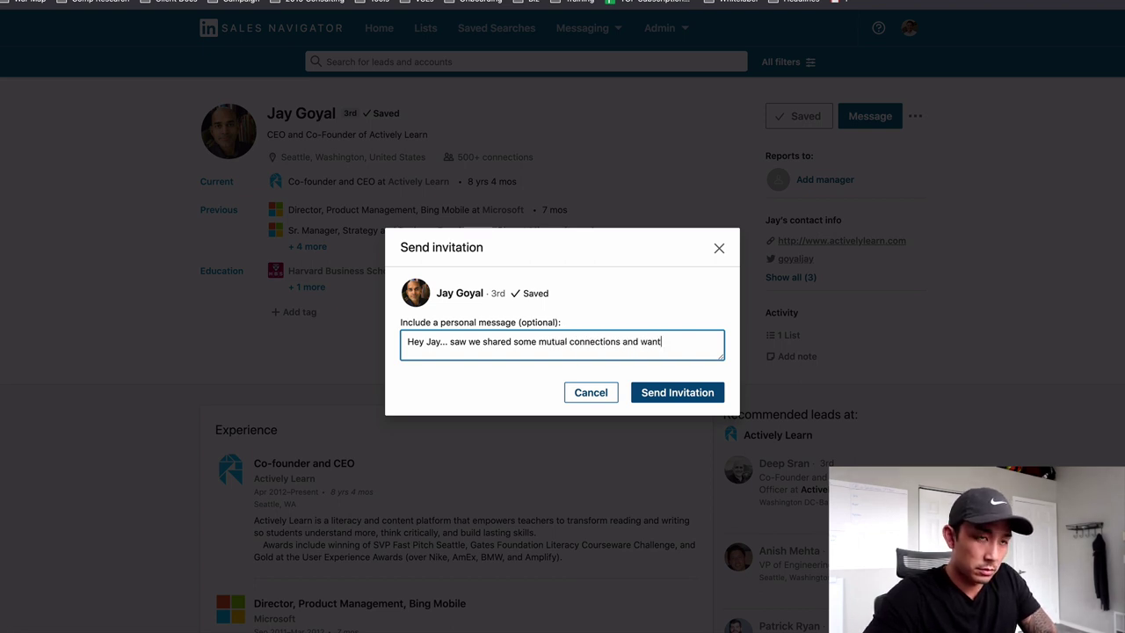
type("out")
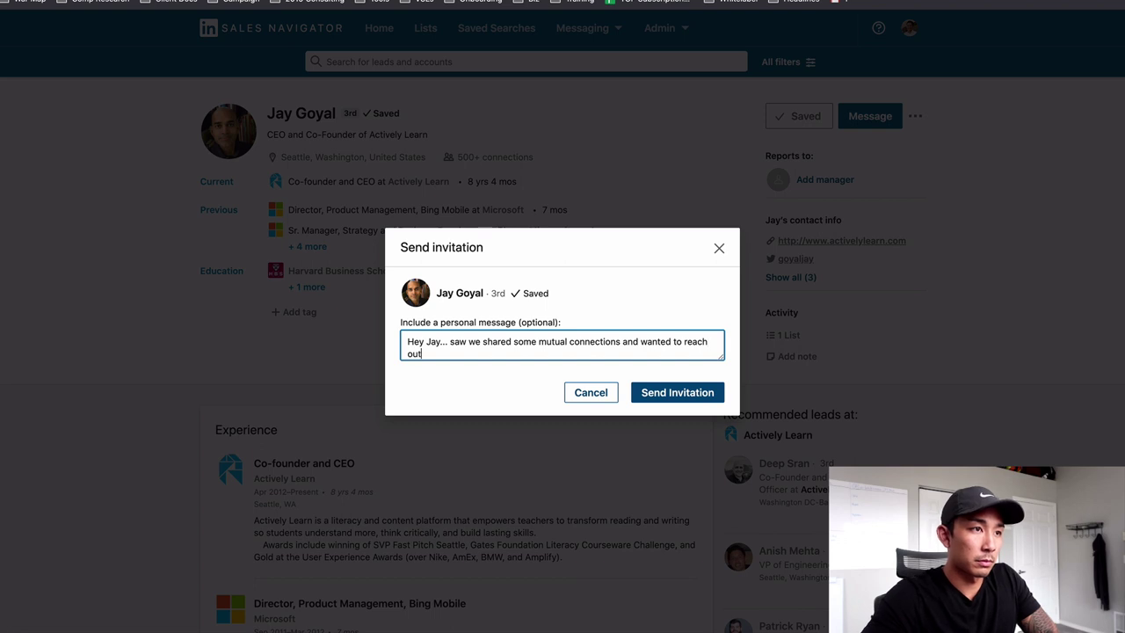
Step: Continue the message with ". Hope all is well at Actively Learn and I look forward to connecting with you soon."
type(". Ho")
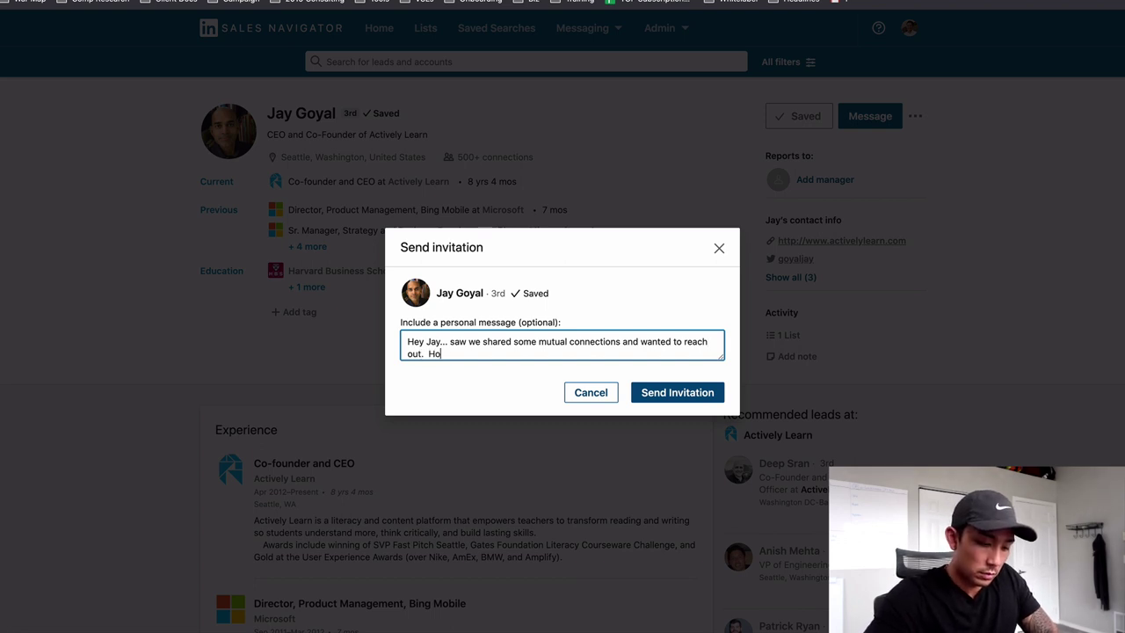
type("pe all is well a")
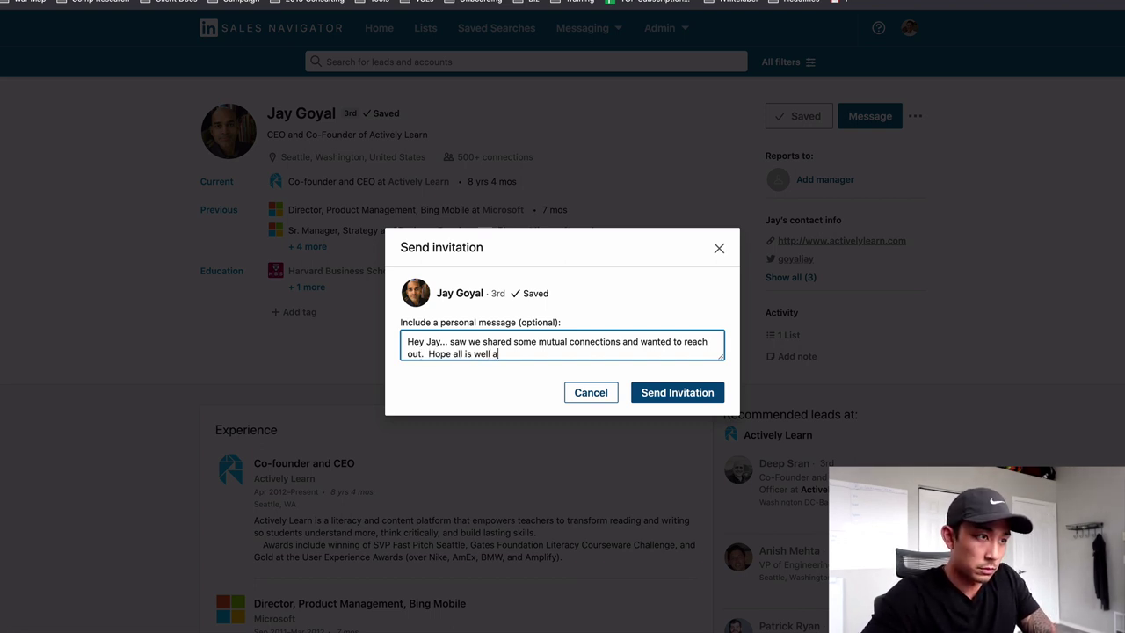
type("t Activelye")
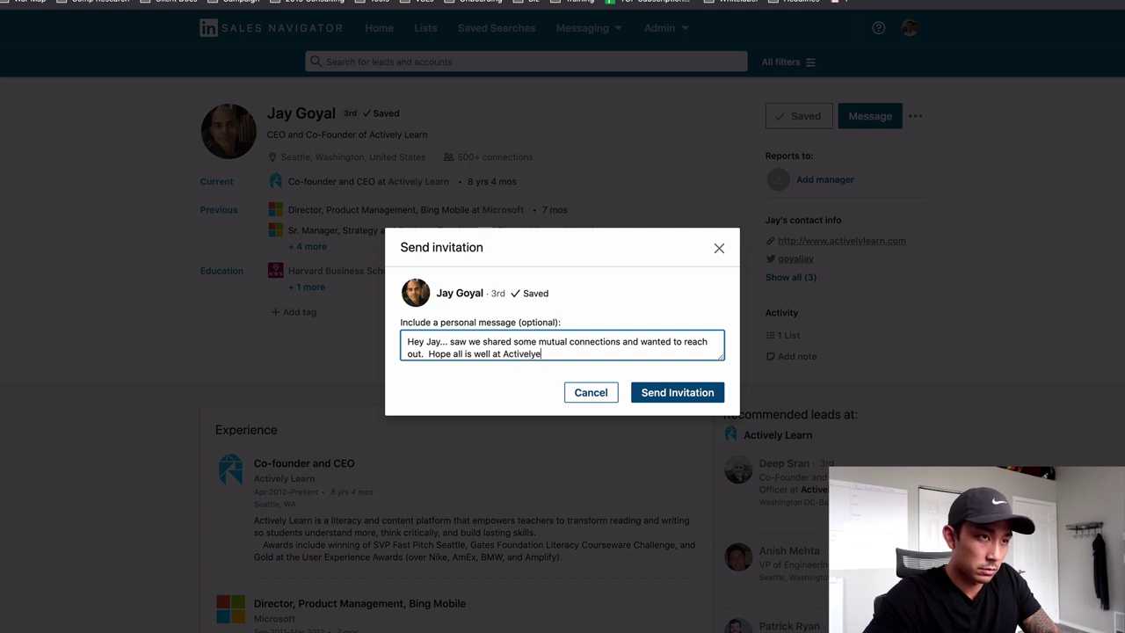
key("BackSpace")
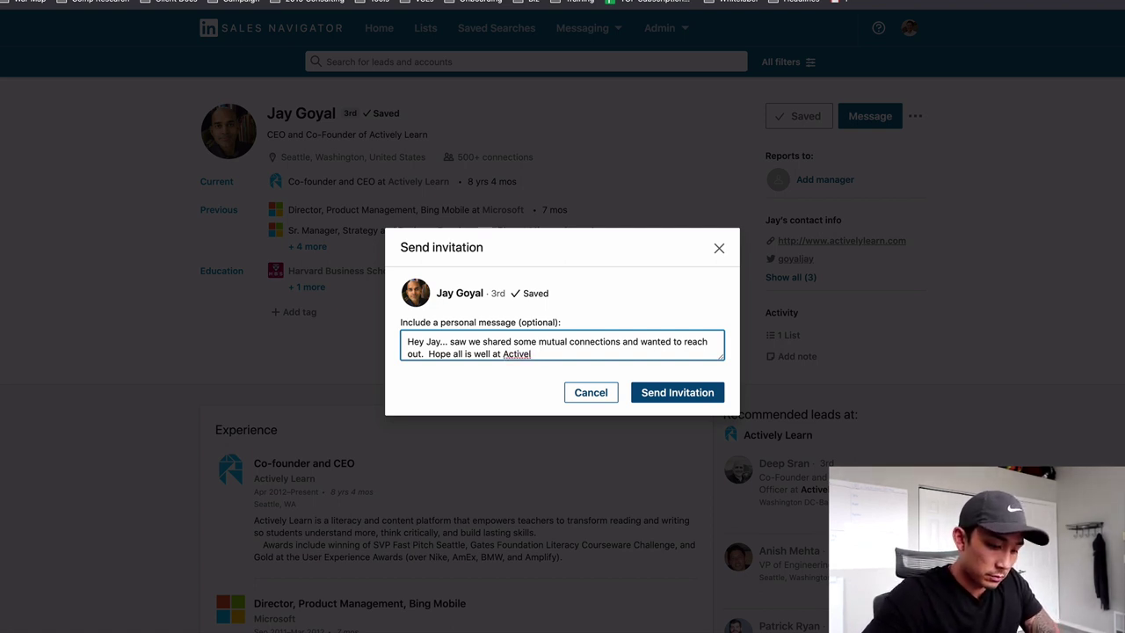
type("y Learn ")
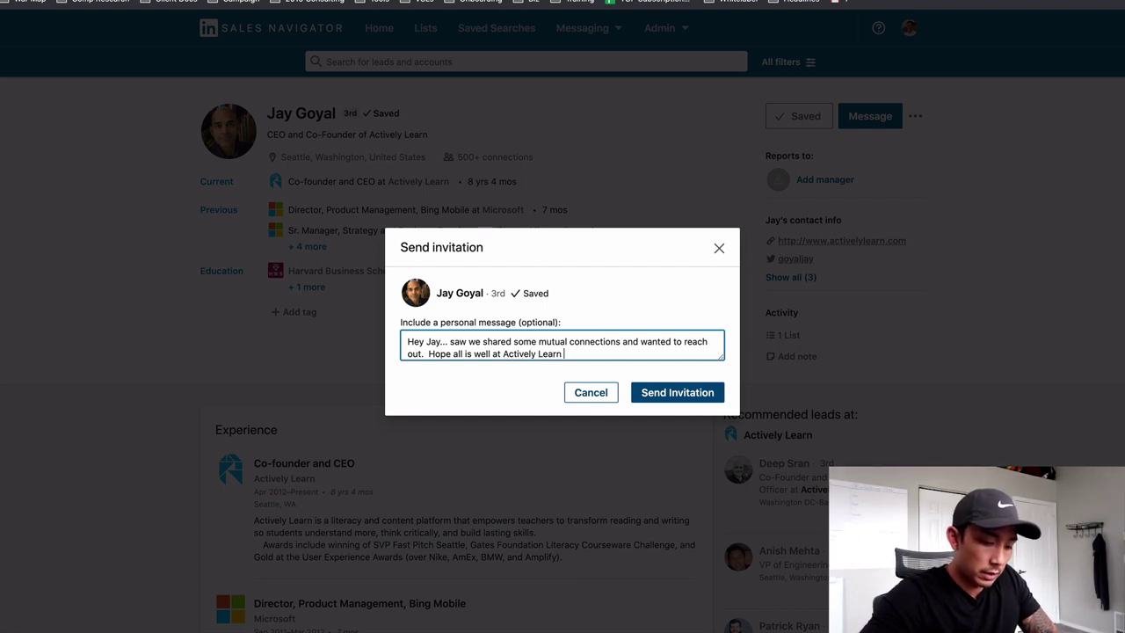
type("and I look fo")
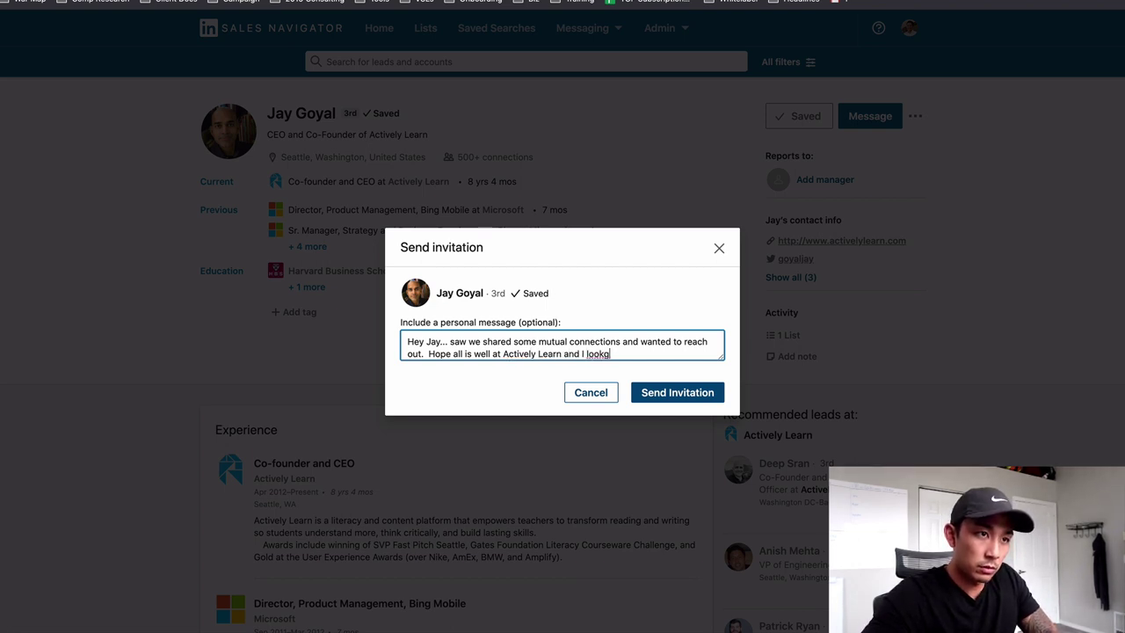
type("r")
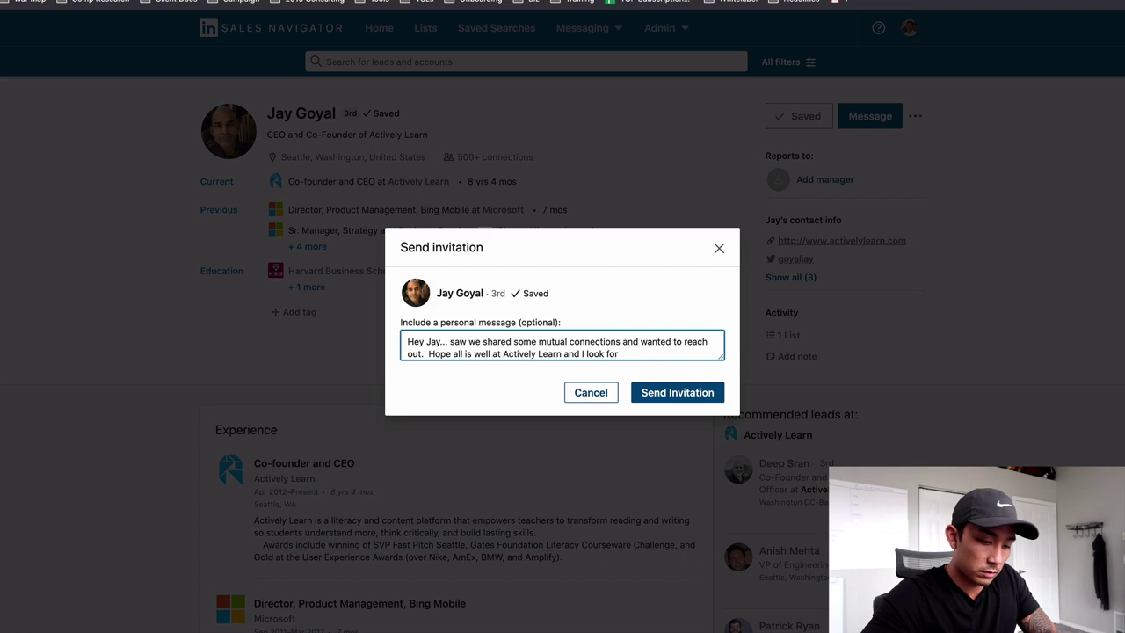
type("ward to f")
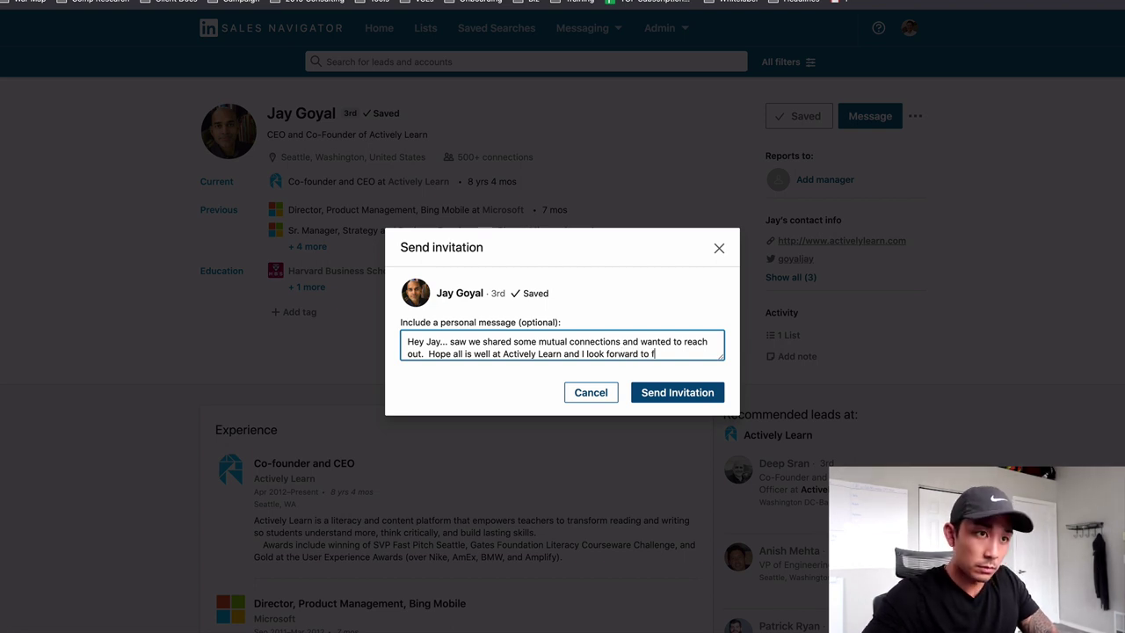
key("BackSpace")
type("connecting with ")
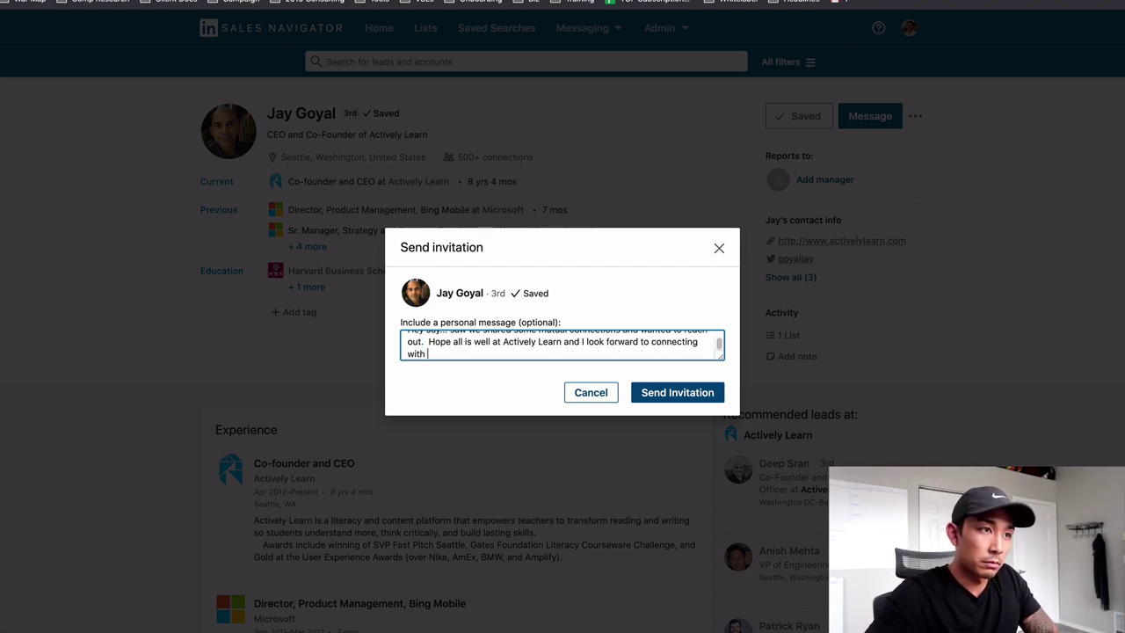
type("you soon.")
Step: Sign off after a blank line with "Cheers," and the sender's first name, and enlarge the message box to show the whole text
key("Return")
key("Return")
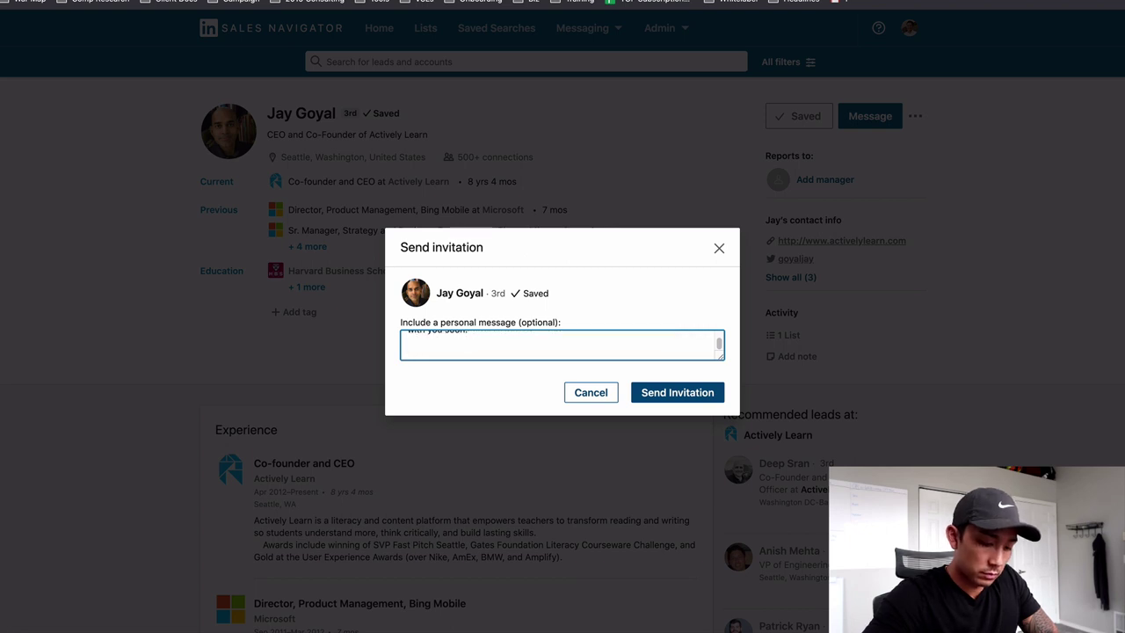
type("Cheers,")
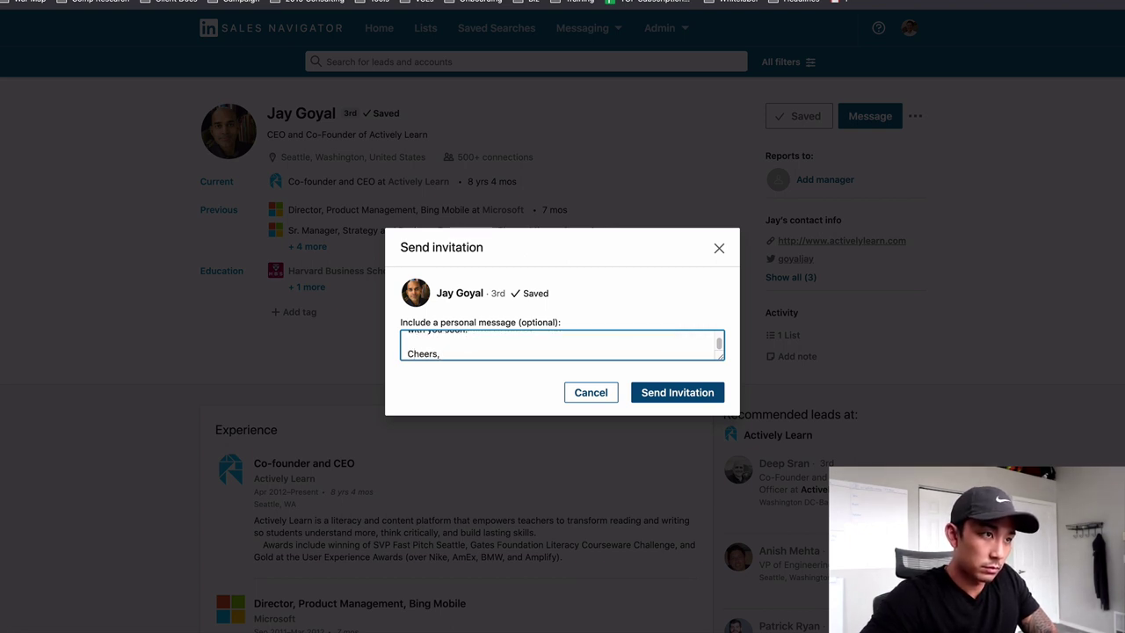
key("Return")
type("Sean")
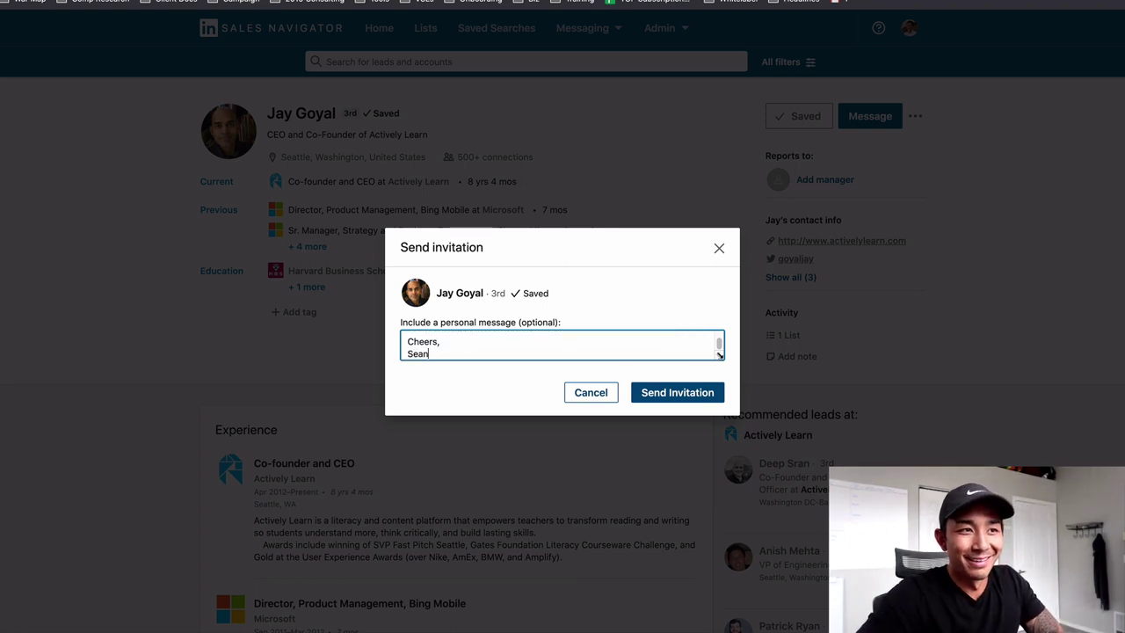
left_click_drag(719, 355, 713, 476)
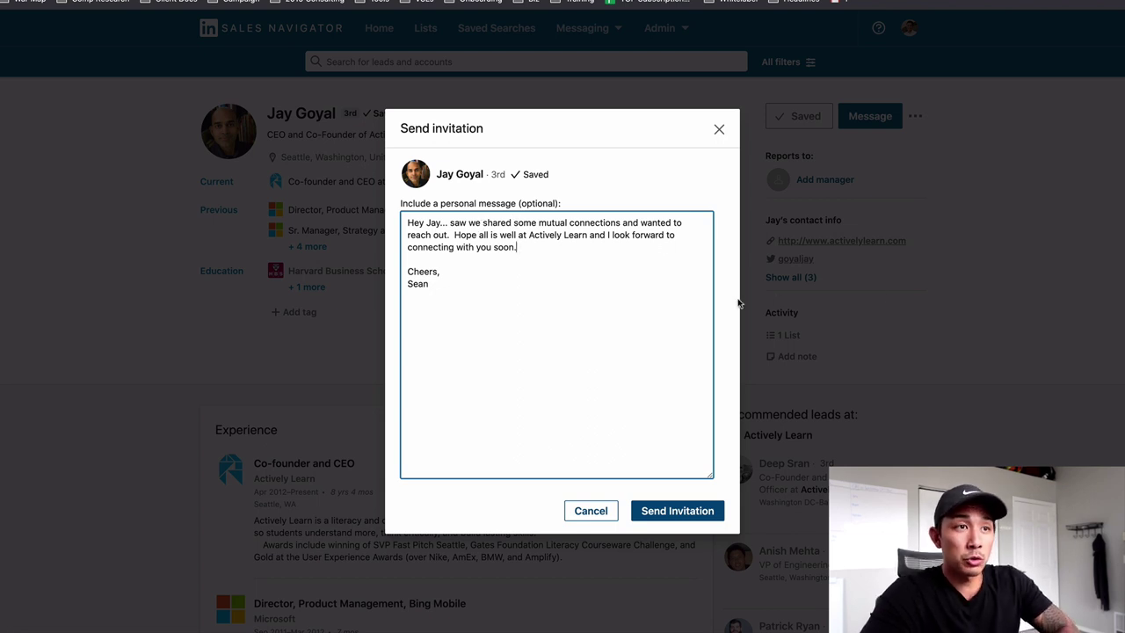
Step: Close the connection invitation to the Actively Learn CEO without sending it
left_click(616, 255)
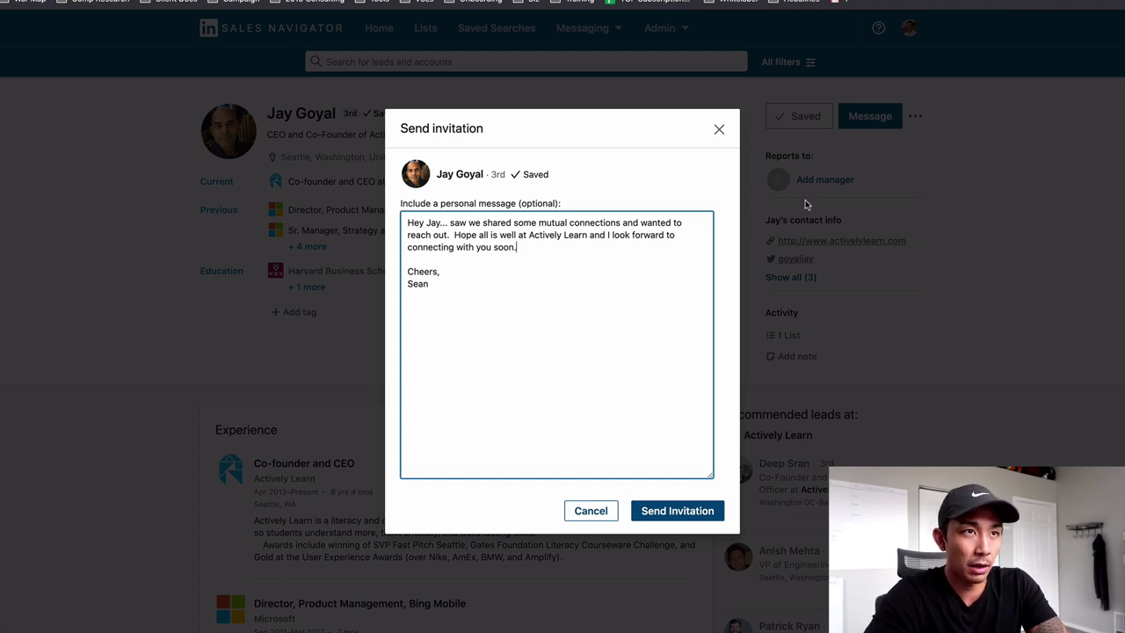
left_click(719, 129)
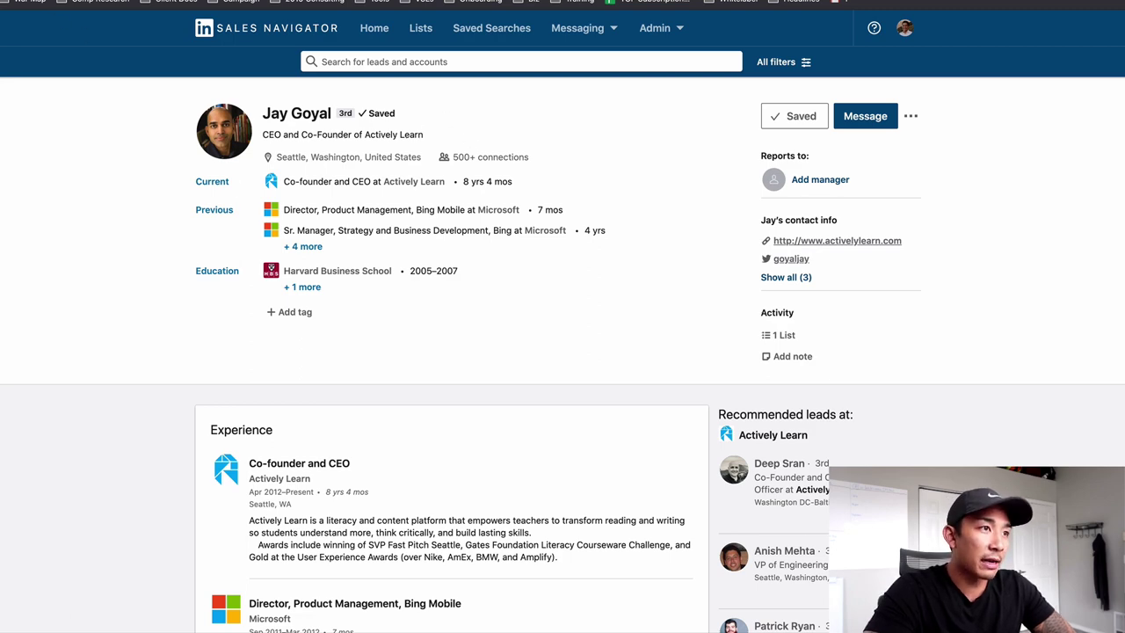
Step: Switch to the main LinkedIn site and open your own profile to examine its dashboard of profile viewers
key("ctrl+Tab")
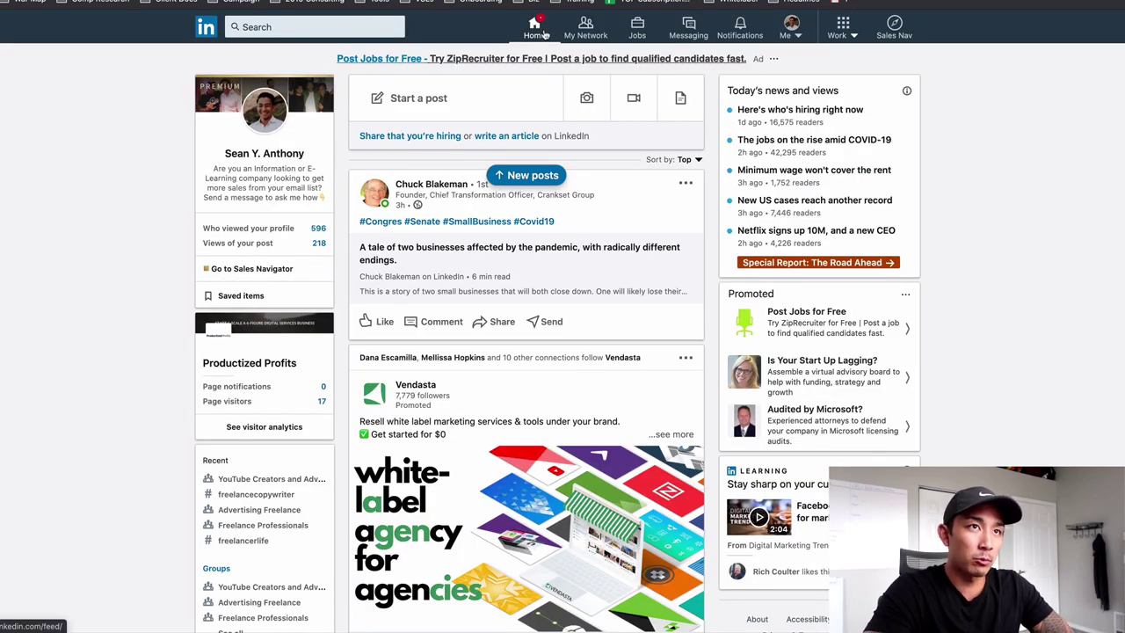
left_click(543, 33)
left_click(794, 36)
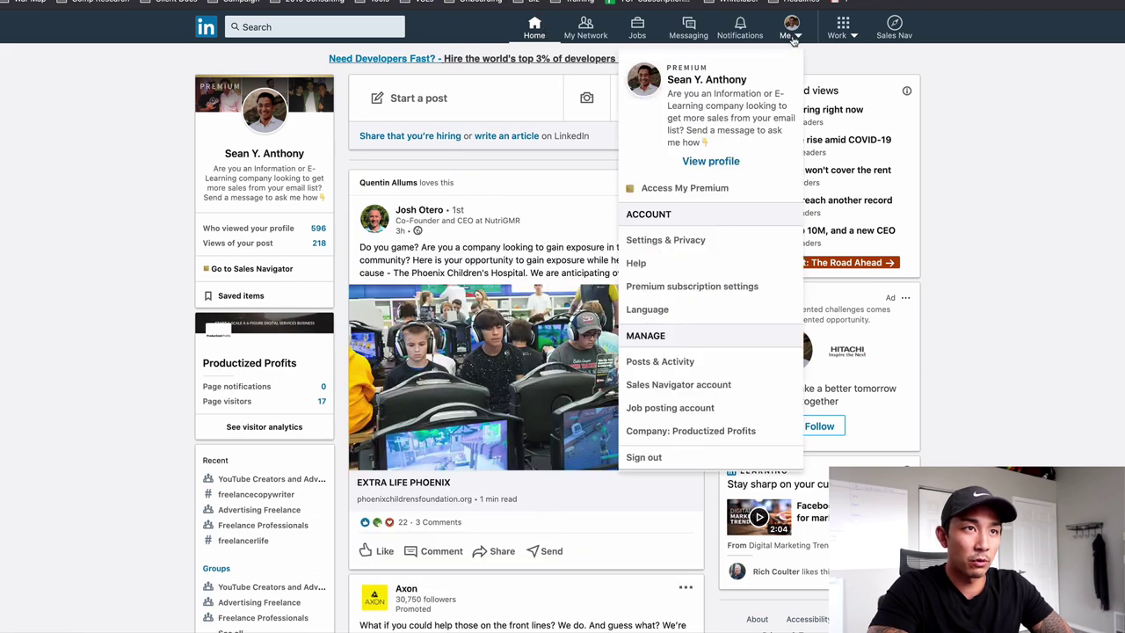
left_click(743, 165)
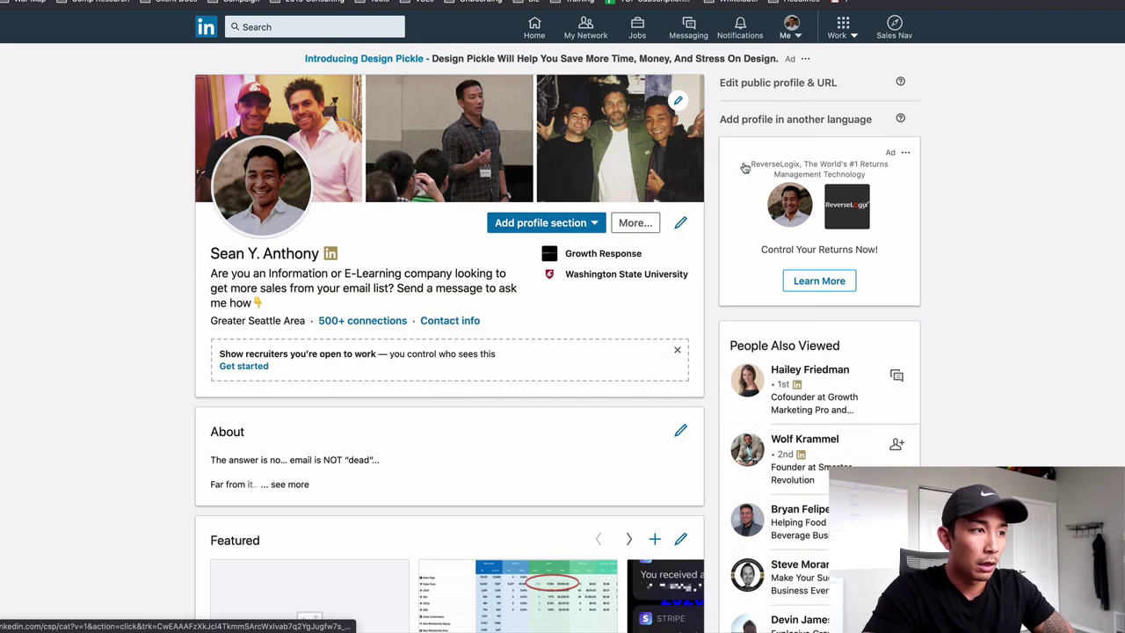
scroll(745, 167, "down", 5)
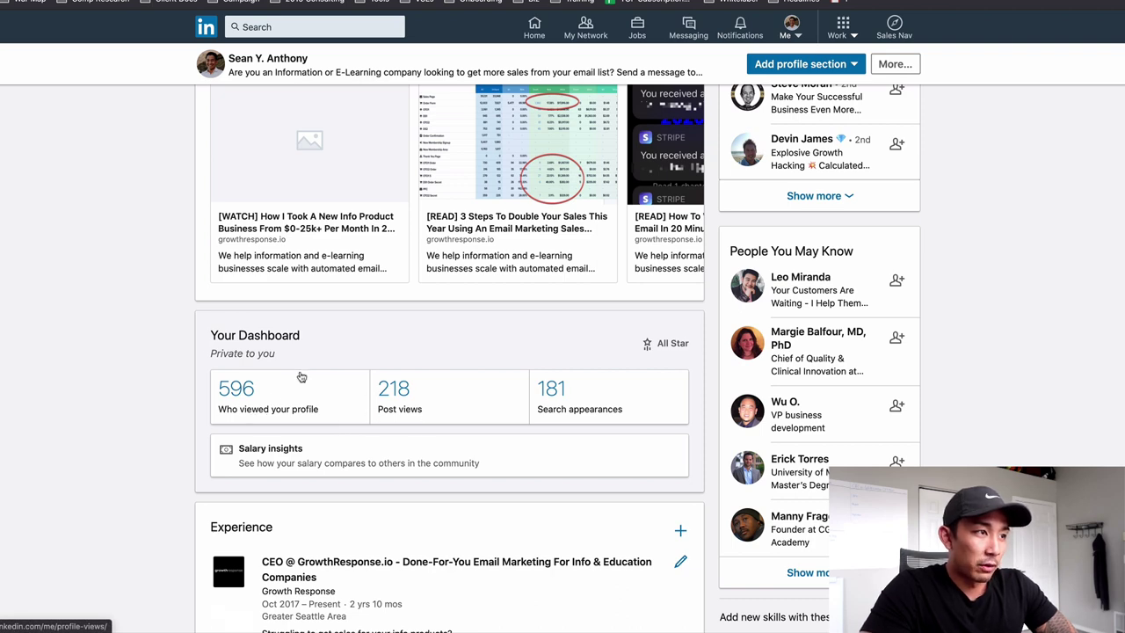
left_click(253, 395)
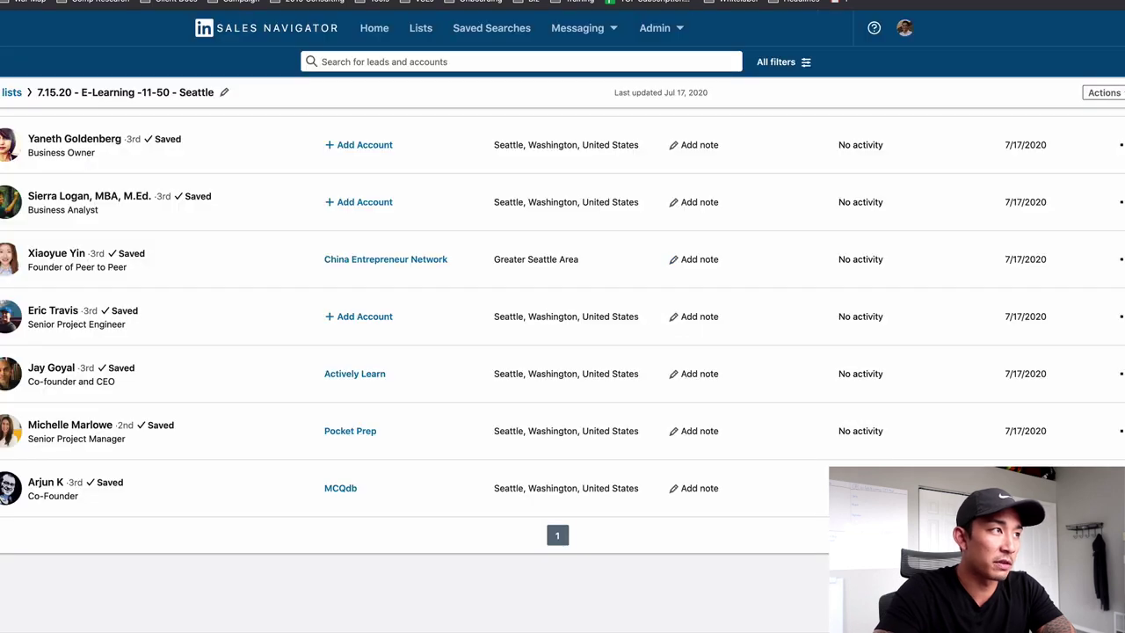
Step: Look through the saved leads in the "7.15.20 - E-Learning -11-50 - Seattle" list in Sales Navigator
scroll(201, 302, "up", 15)
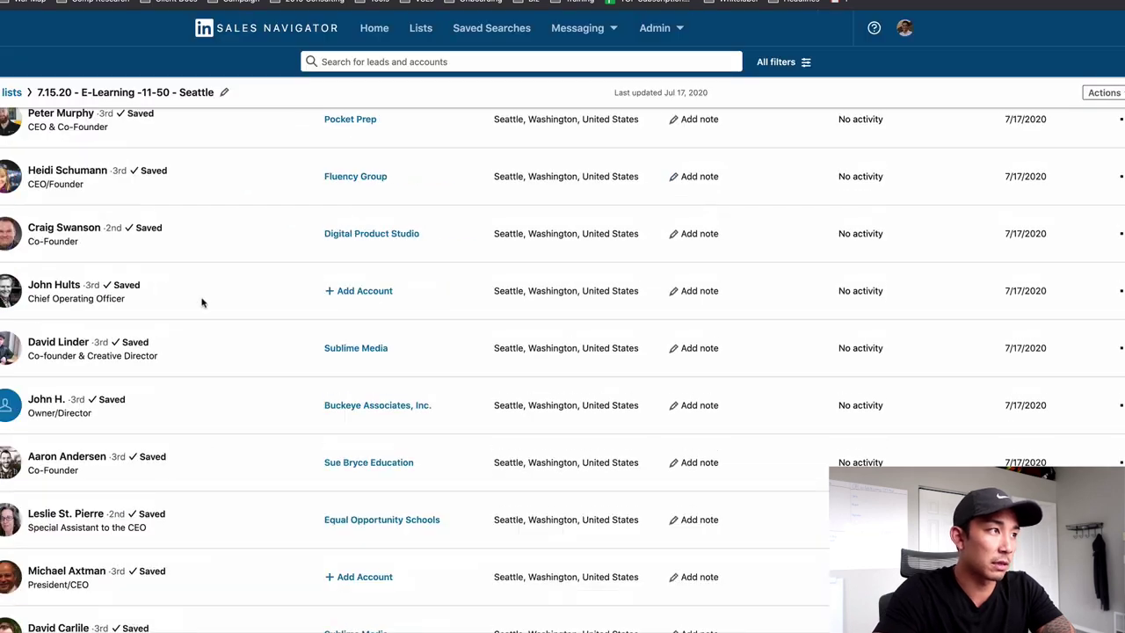
scroll(189, 312, "down", 1)
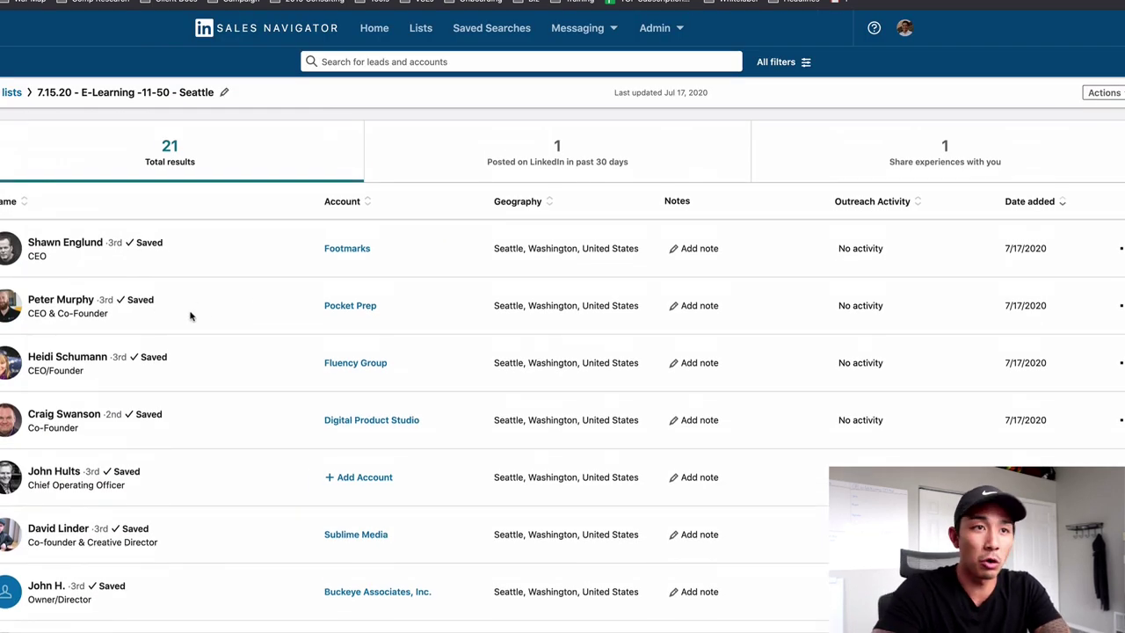
scroll(568, 370, "up", 1)
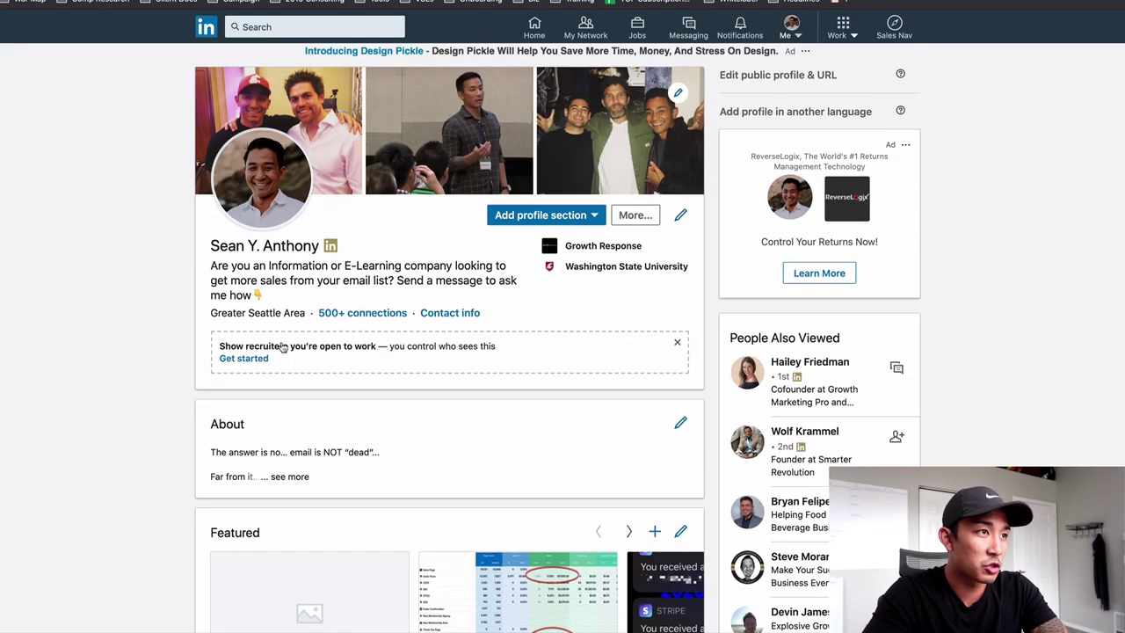
Step: Review your own LinkedIn profile from the headline through the Featured section to Experience and Education
scroll(283, 348, "down", 1)
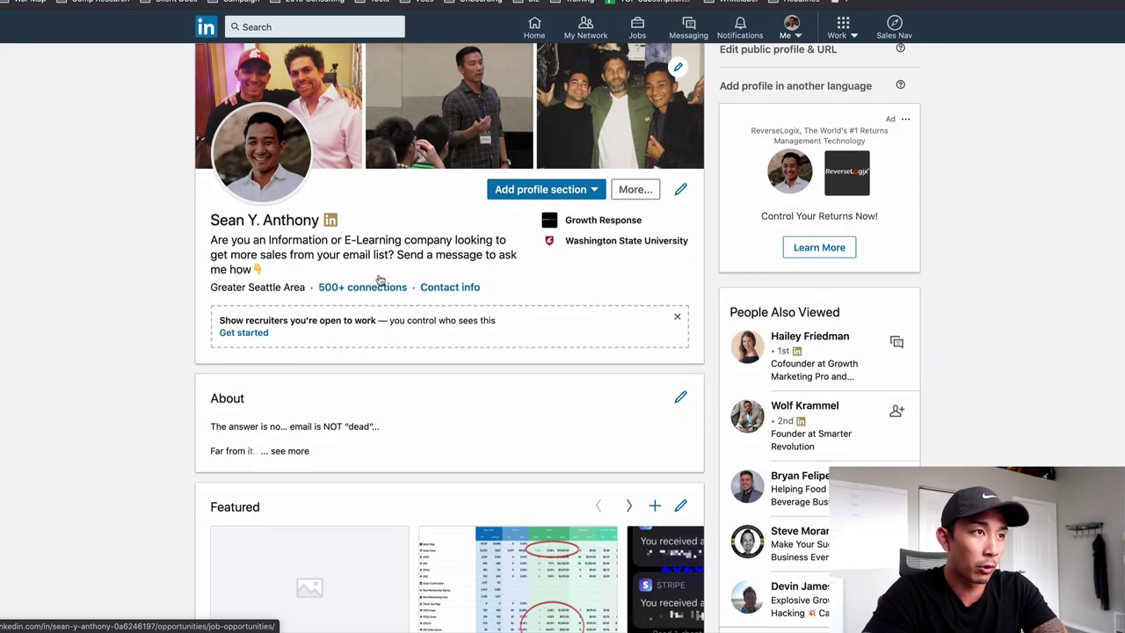
left_click_drag(366, 270, 239, 256)
left_click(205, 247)
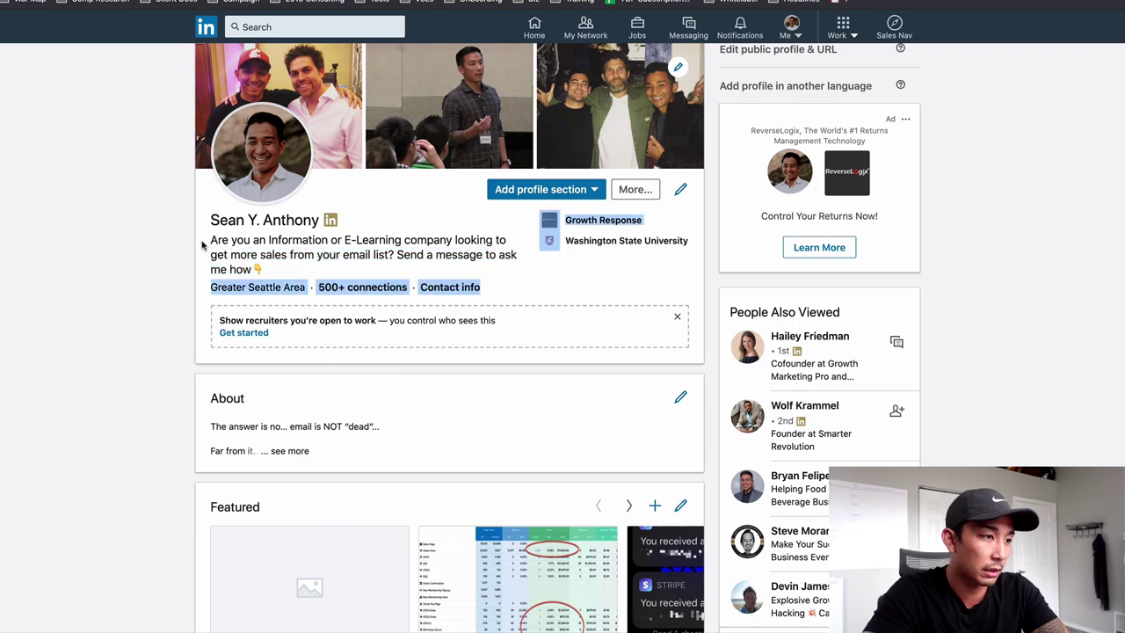
scroll(241, 322, "down", 5)
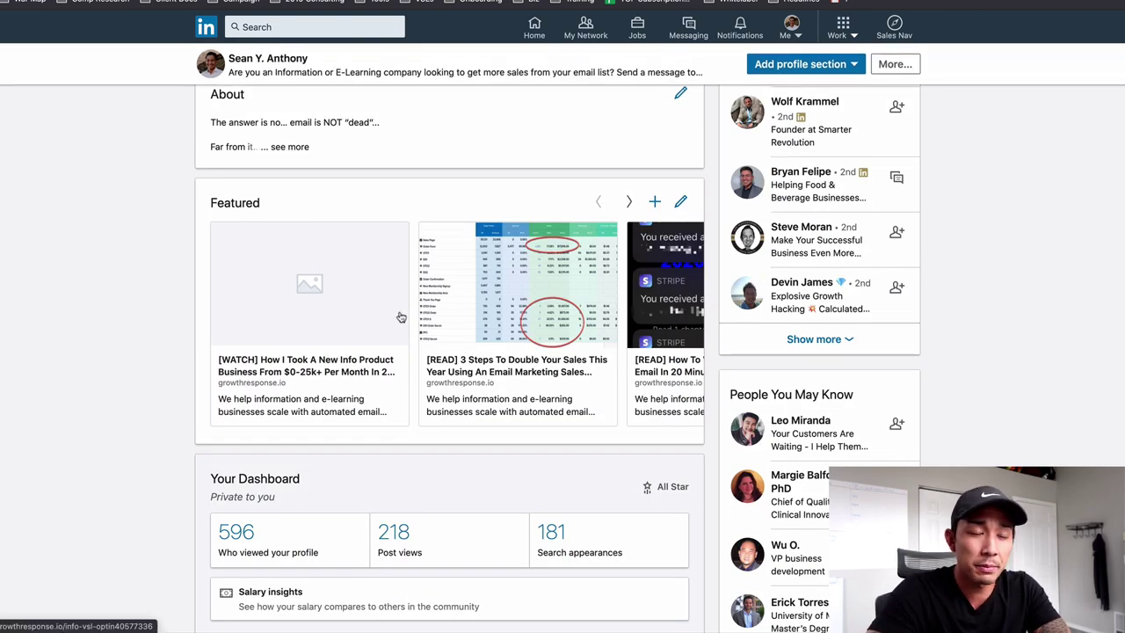
scroll(343, 327, "down", 10)
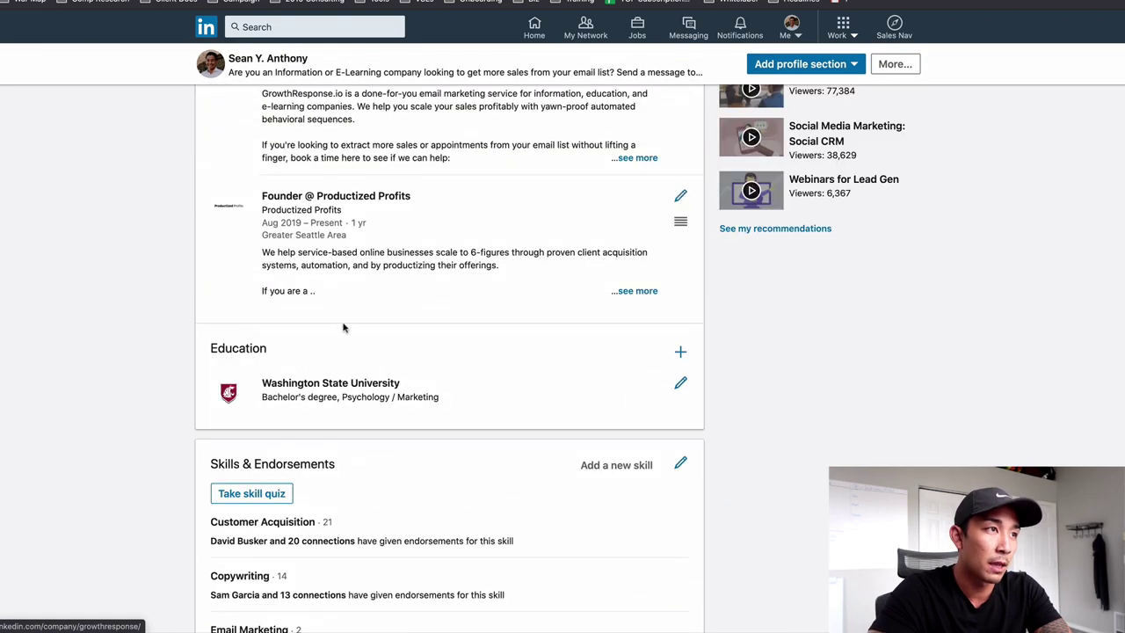
scroll(343, 327, "up", 2)
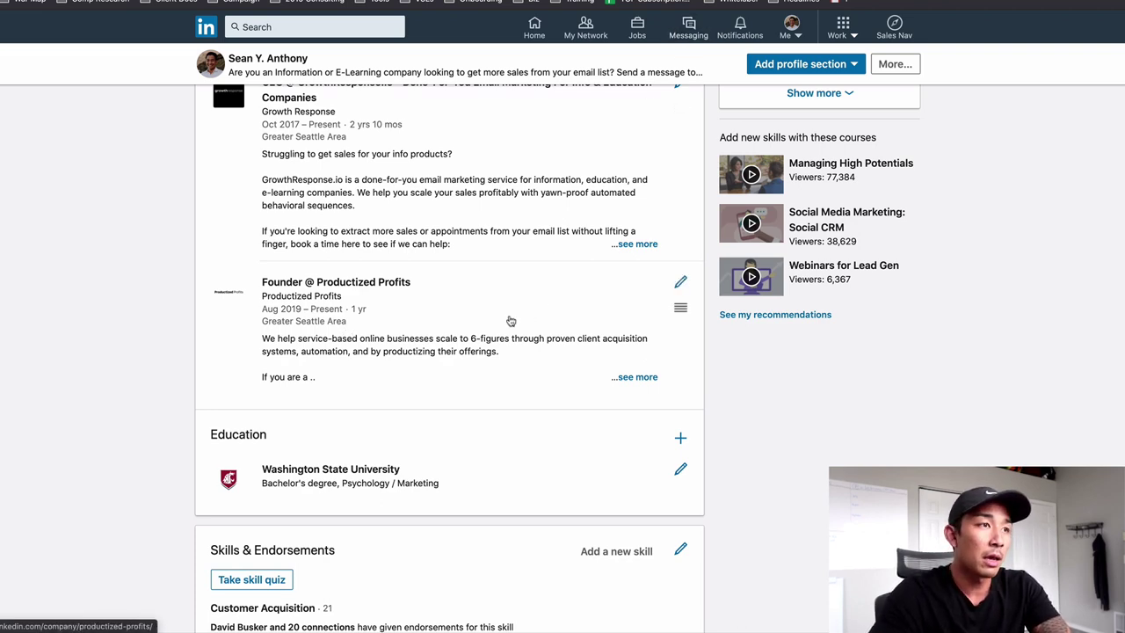
Step: Go back over the profile's dashboard, About and Featured sections and the headline
scroll(508, 319, "up", 6)
scroll(478, 319, "down", 2)
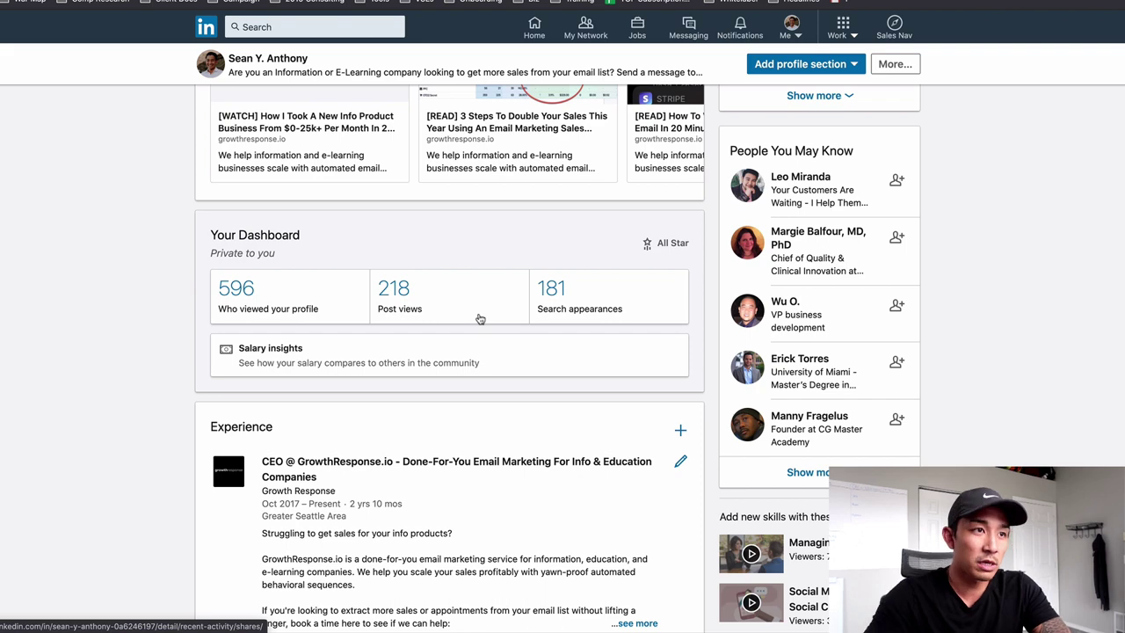
scroll(416, 243, "up", 5)
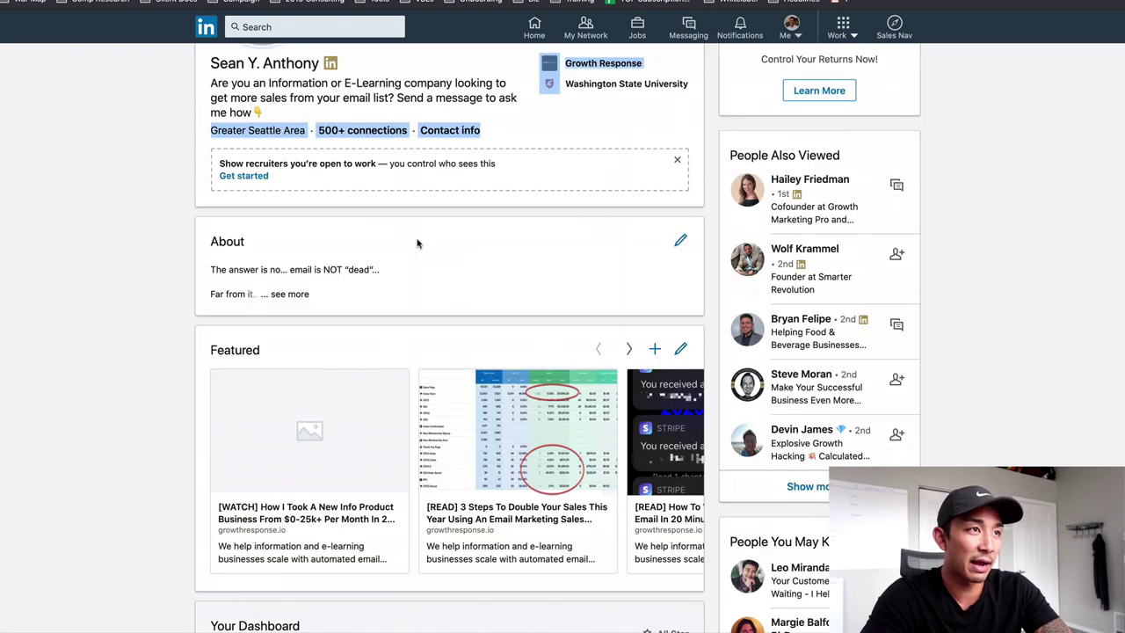
scroll(428, 273, "up", 1)
left_click(467, 329)
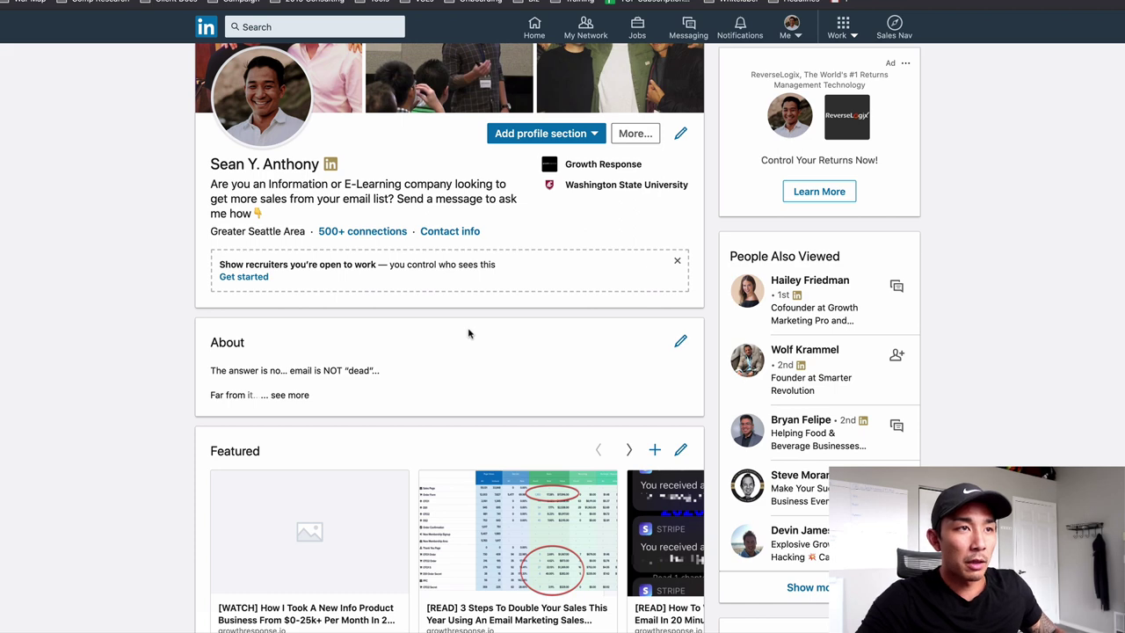
scroll(468, 332, "up", 2)
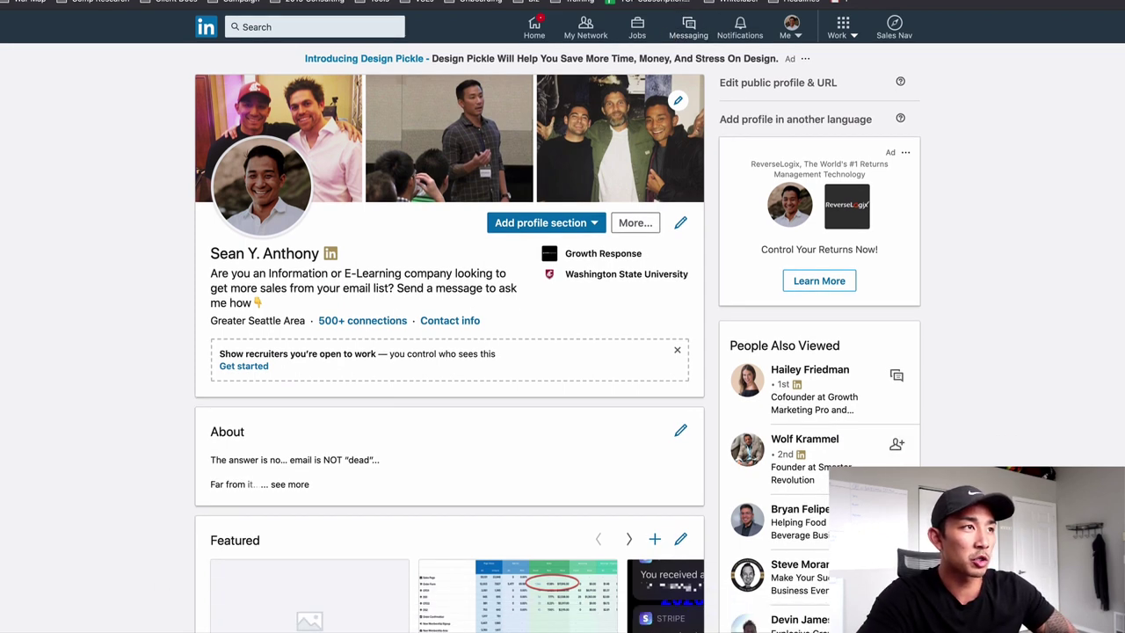
scroll(411, 255, "down", 4)
scroll(412, 255, "down", 2)
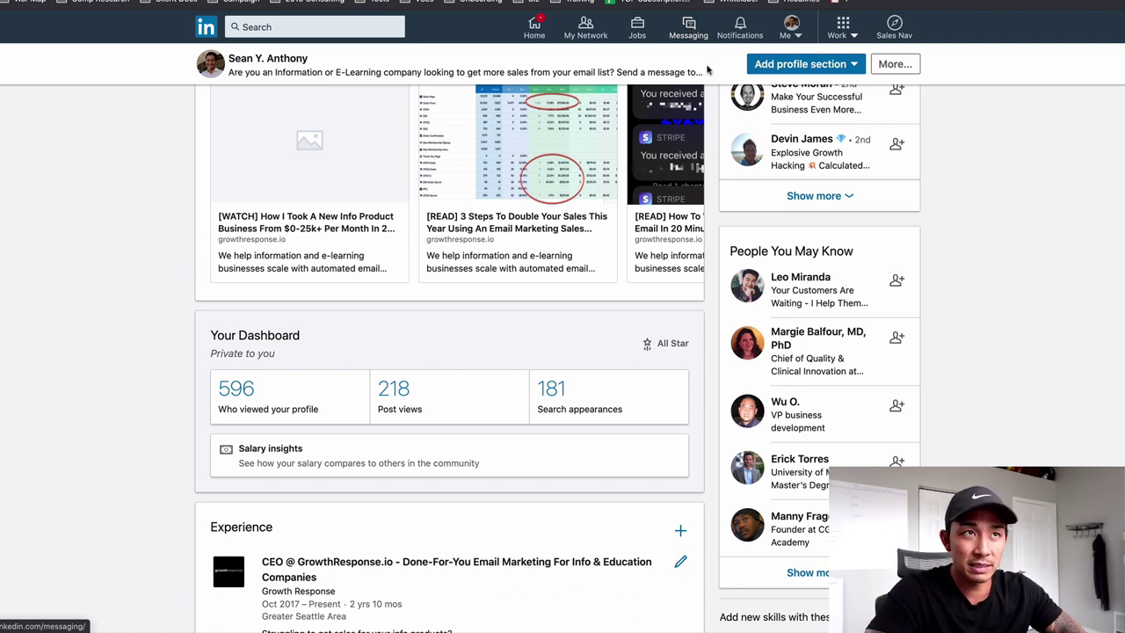
scroll(706, 72, "up", 1)
scroll(706, 72, "up", 1)
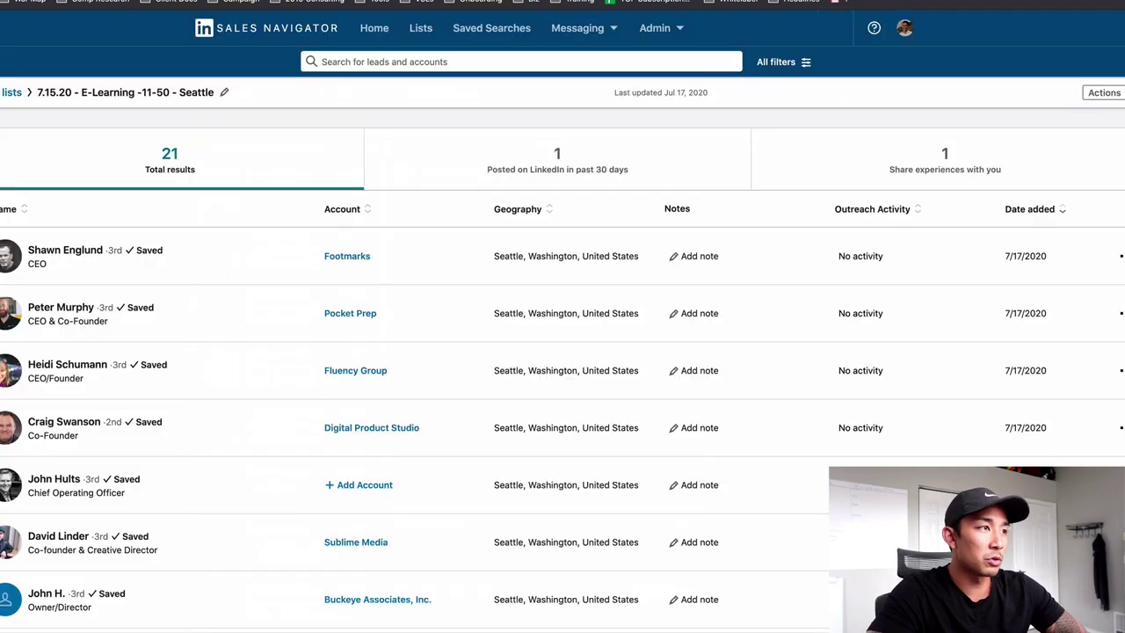
Step: Return to the Seattle e-learning lead list and check the saved leads' roles and companies
scroll(397, 372, "down", 5)
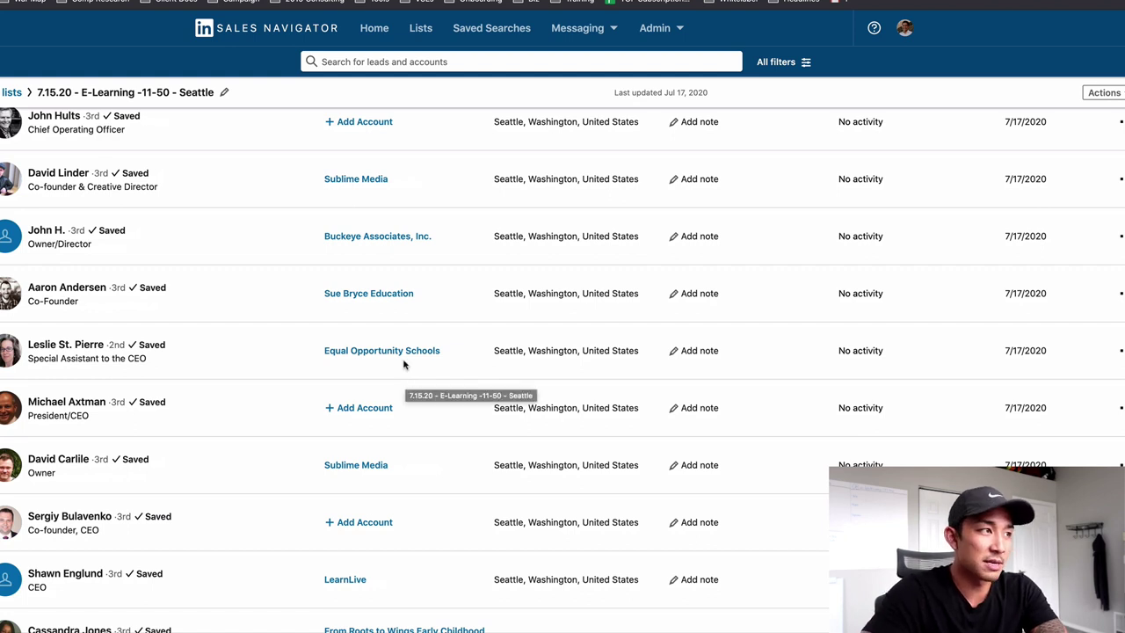
scroll(267, 344, "down", 1)
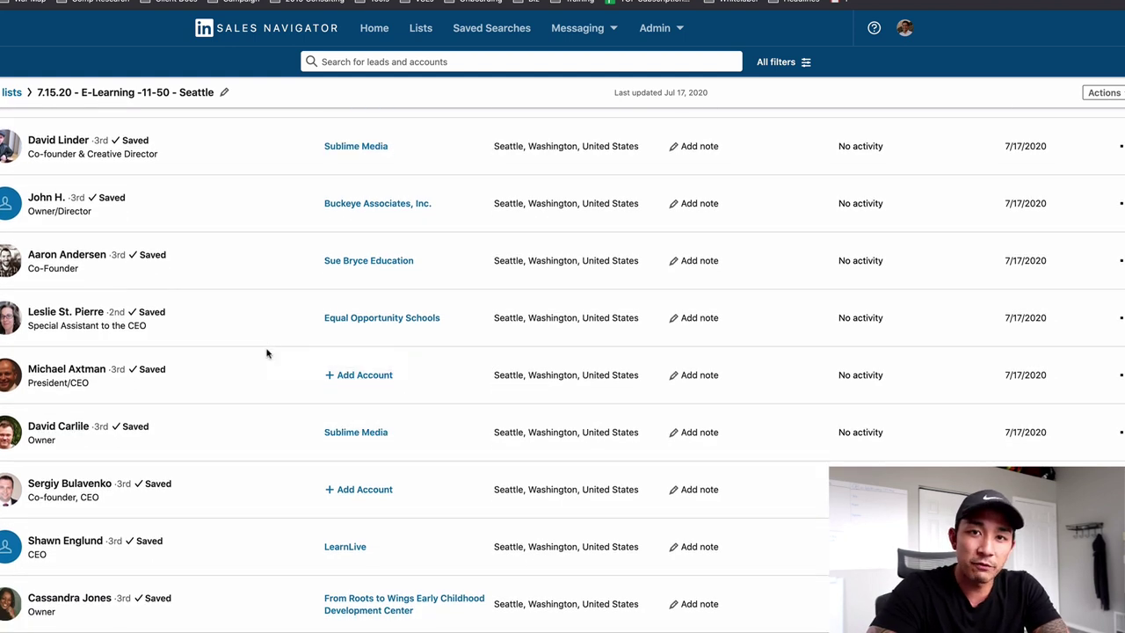
scroll(432, 302, "up", 5)
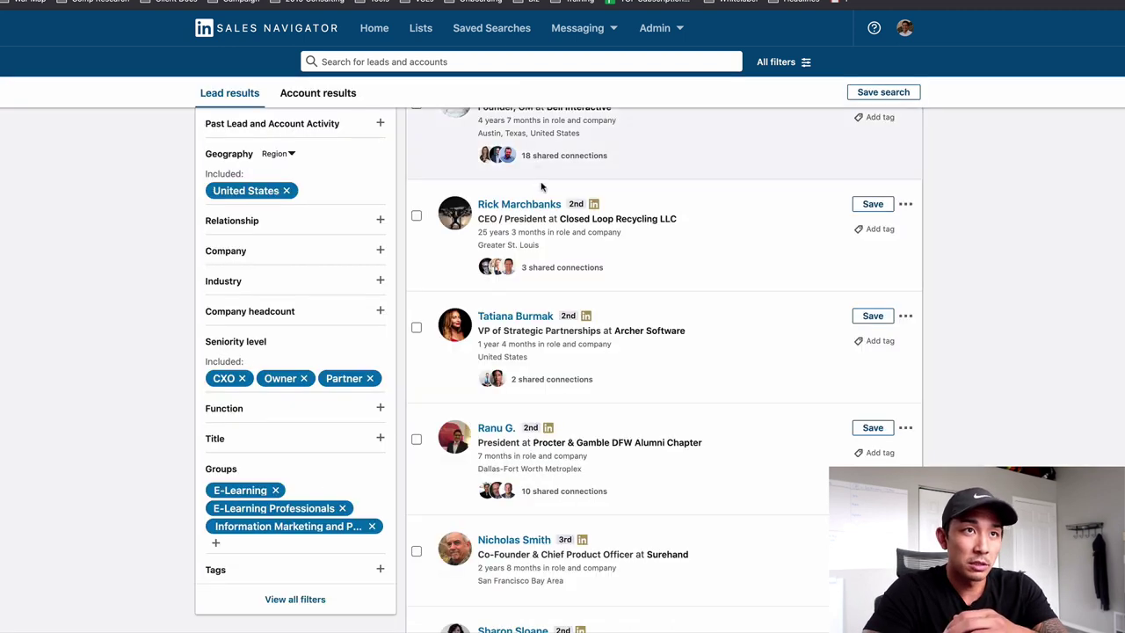
Step: Review the selected groups and United States region in the lead search filters and rerun the search with them
left_click(772, 63)
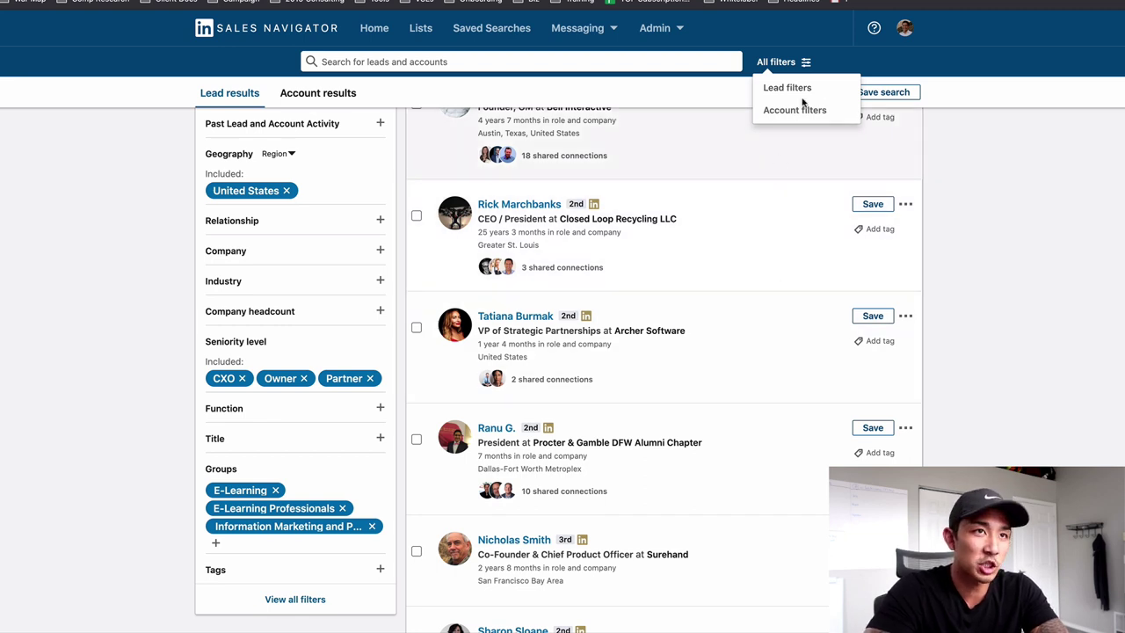
scroll(914, 282, "up", 3)
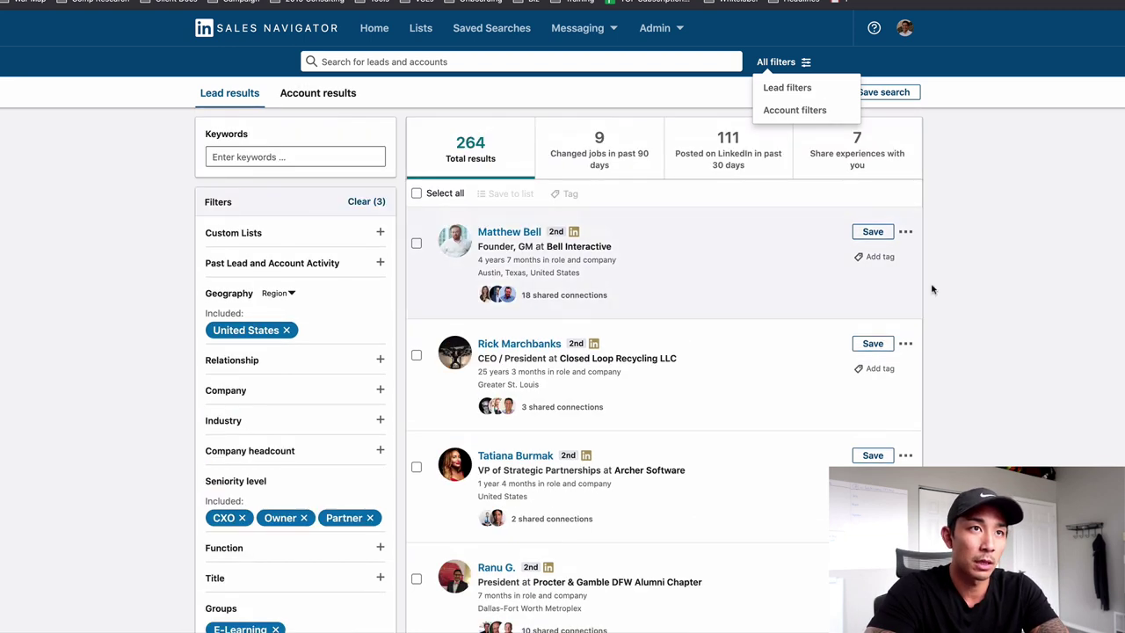
left_click(782, 87)
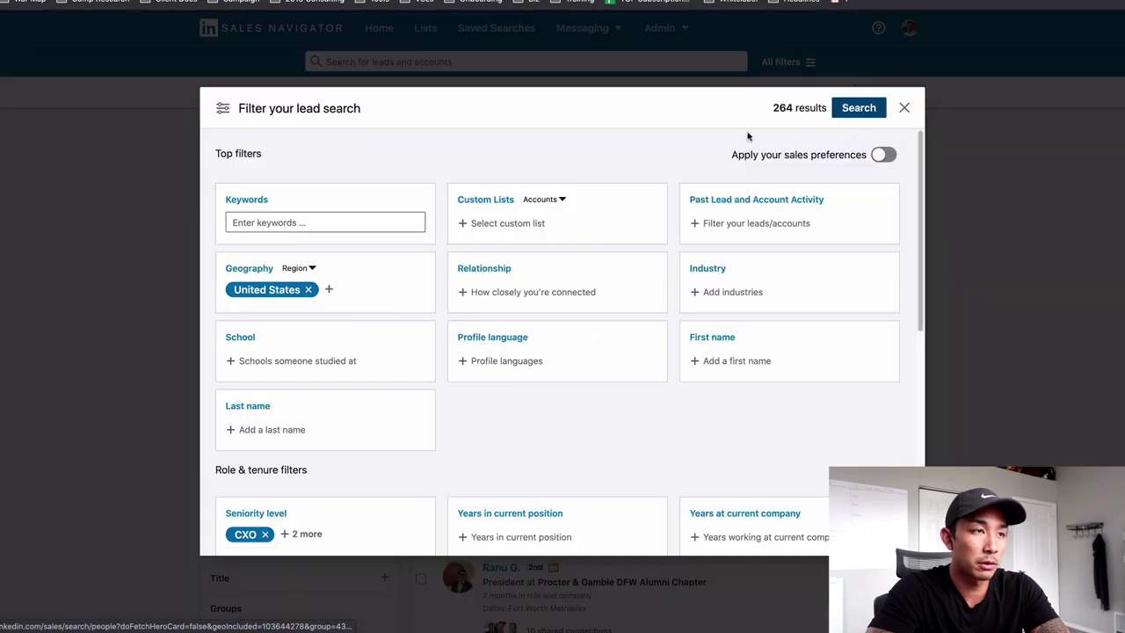
scroll(615, 351, "down", 10)
left_click(568, 424)
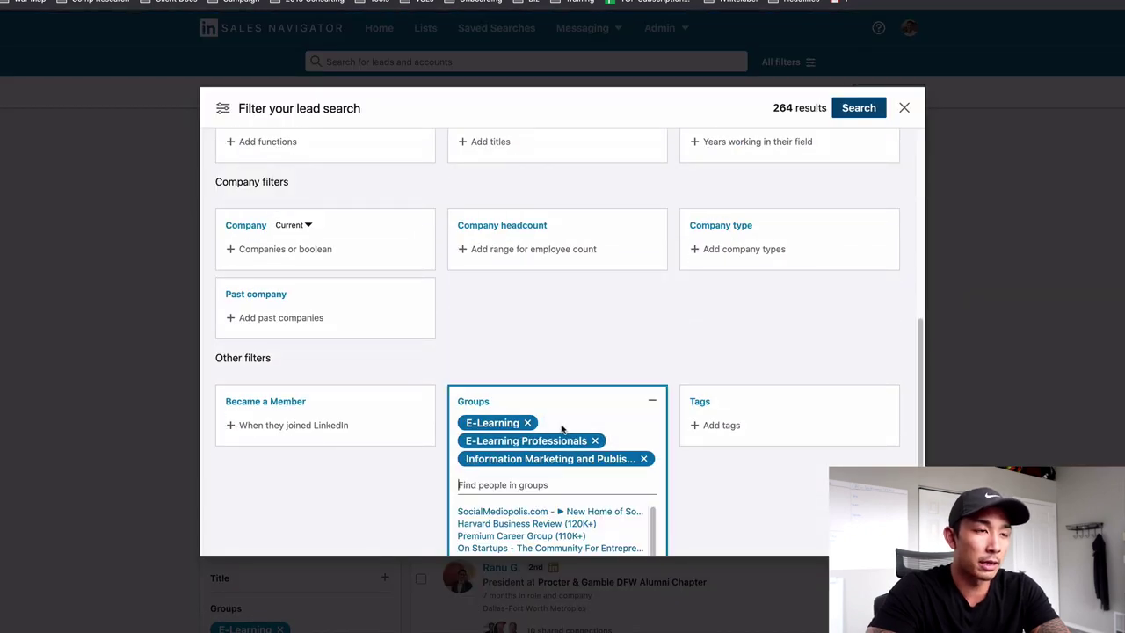
scroll(511, 417, "down", 2)
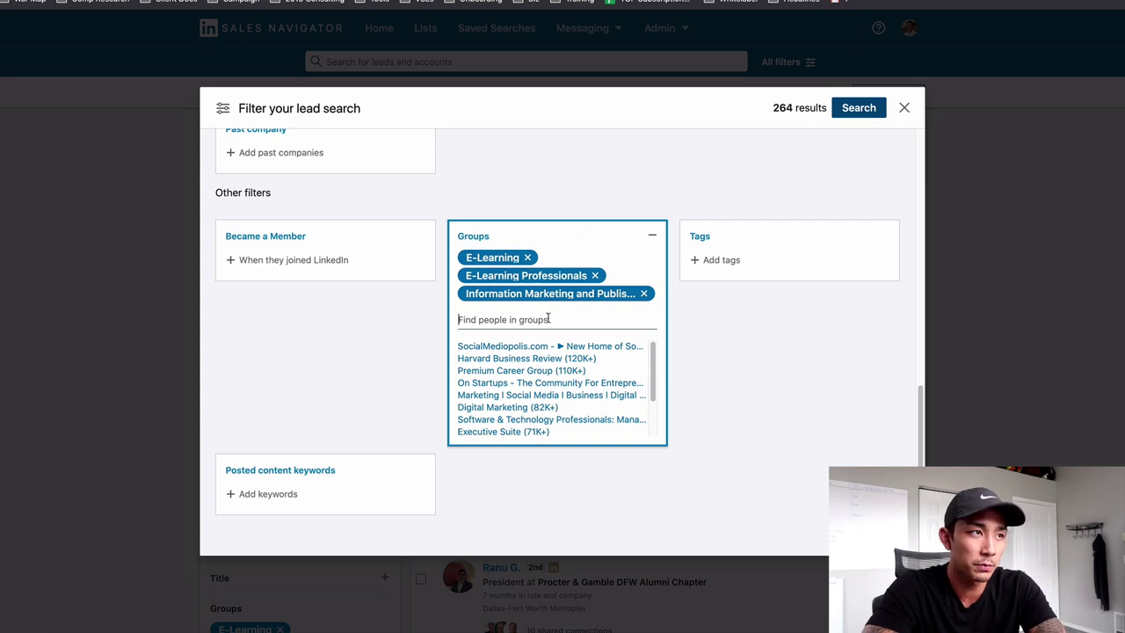
scroll(558, 335, "up", 1)
scroll(549, 332, "up", 10)
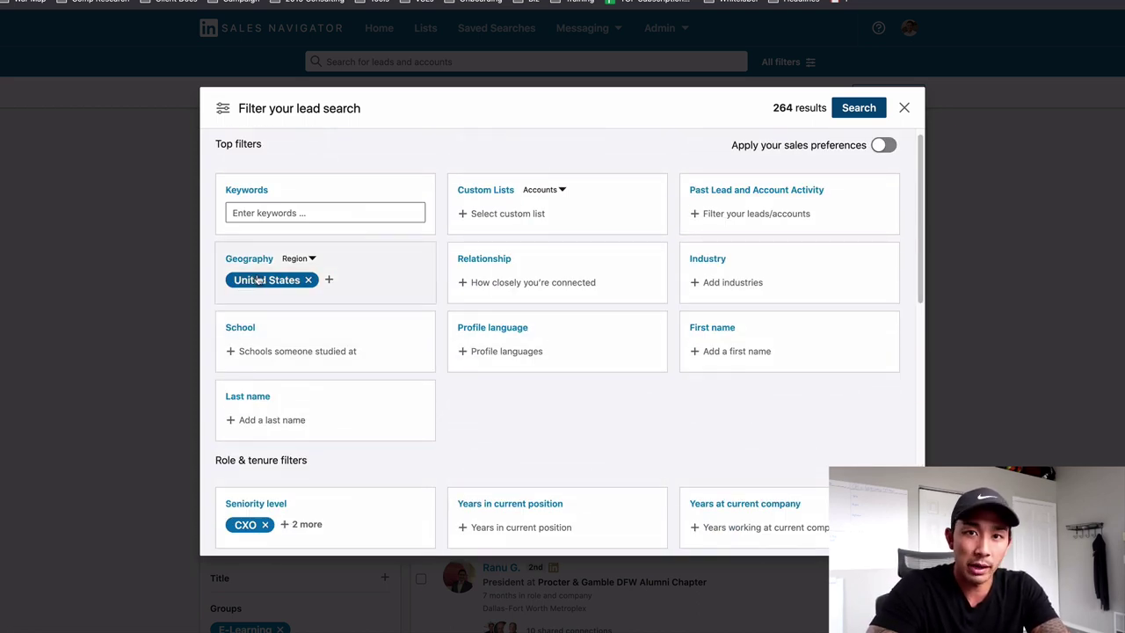
left_click(856, 108)
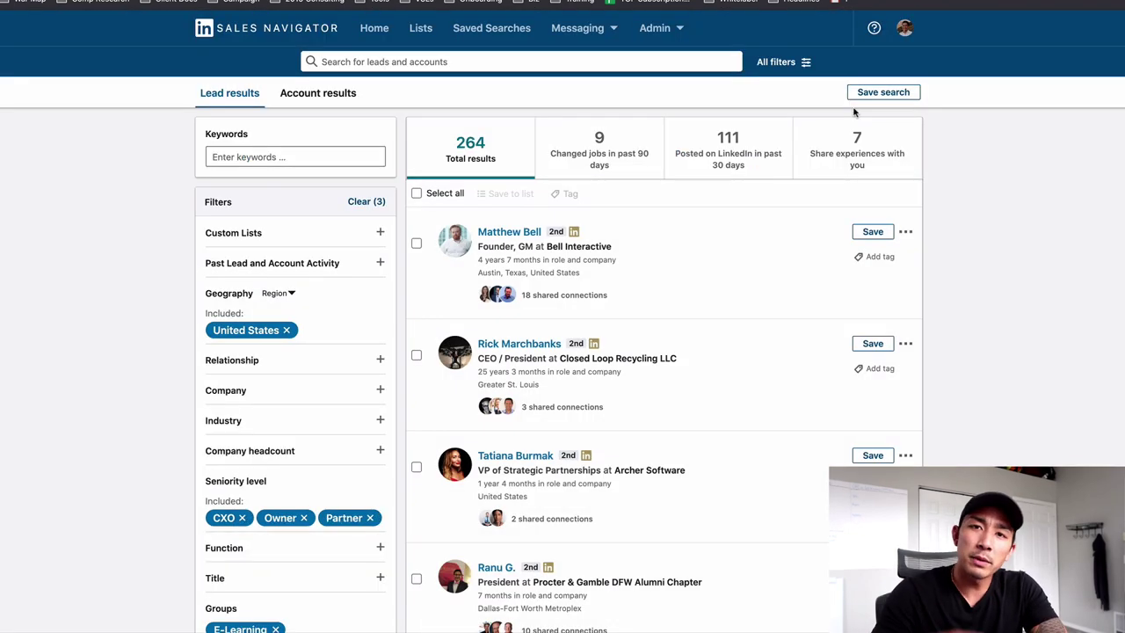